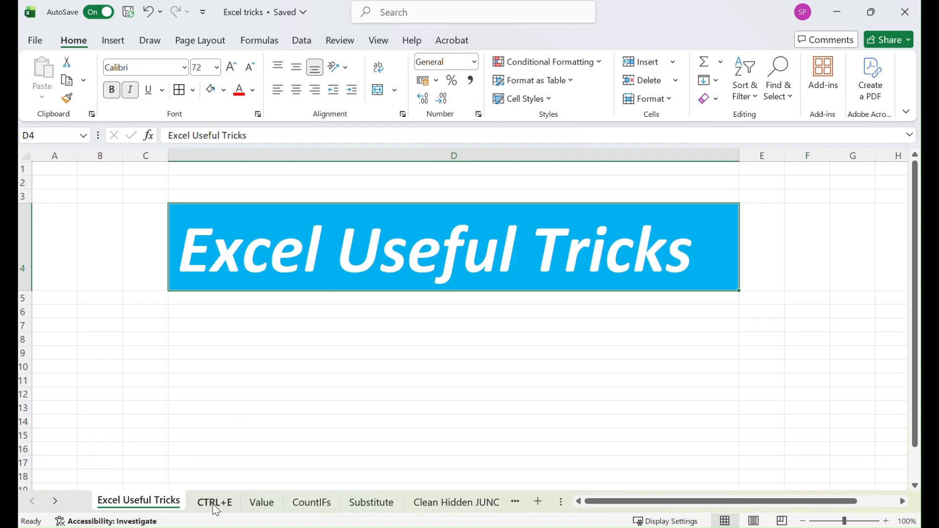
Open the CTRL+E sheet and enter the sample first name Ram in B1
click(215, 503)
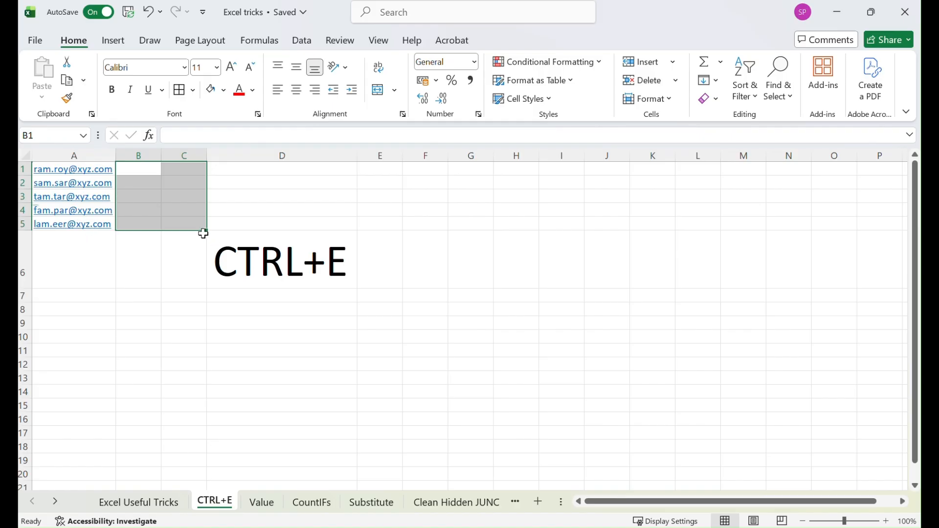
click(134, 171)
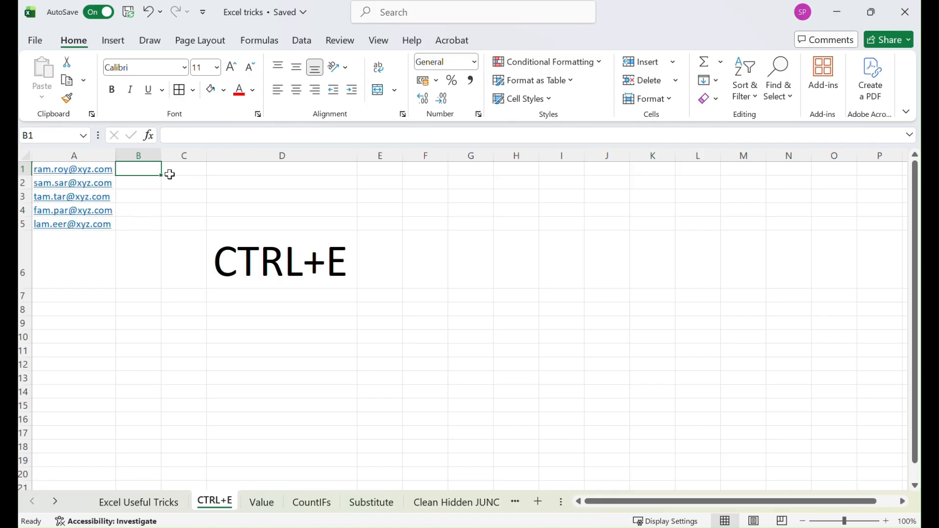
text(Ra)
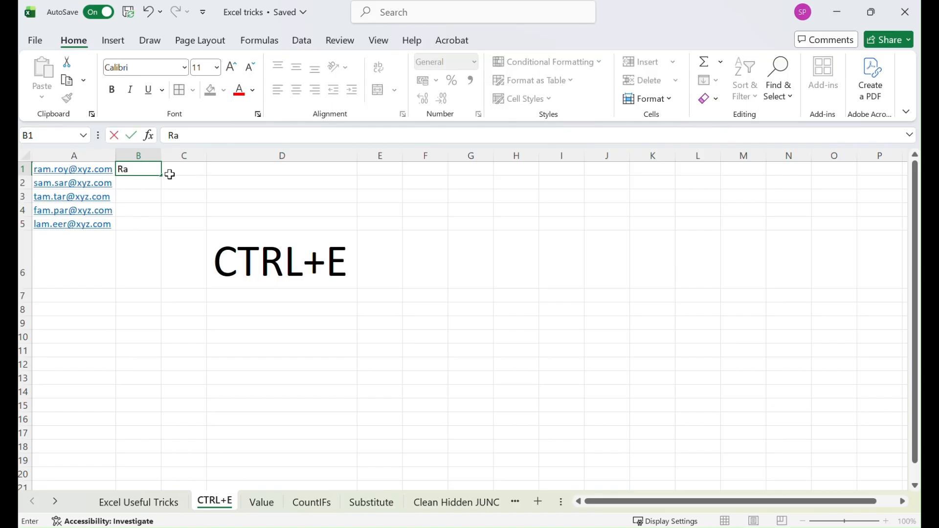
text(m)
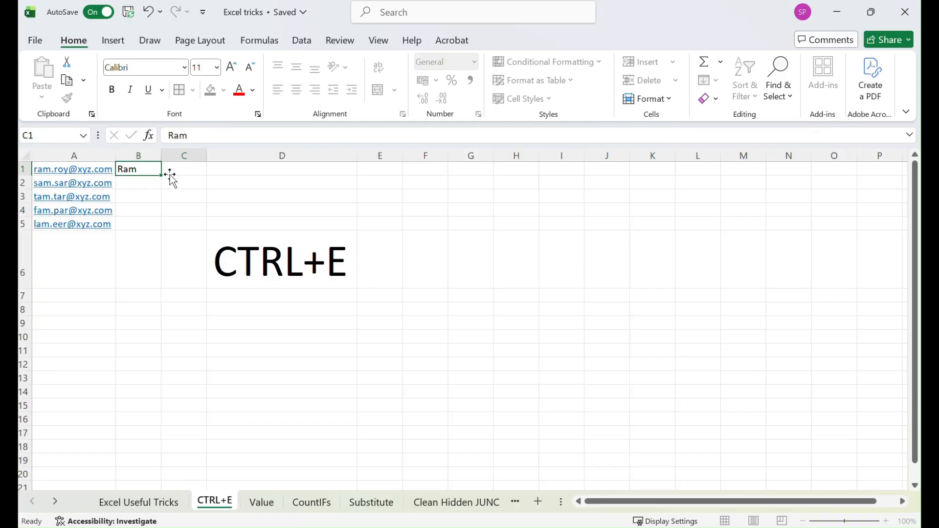
Enter the sample last name Roy in C1 next to it
click(169, 175)
text(Roy)
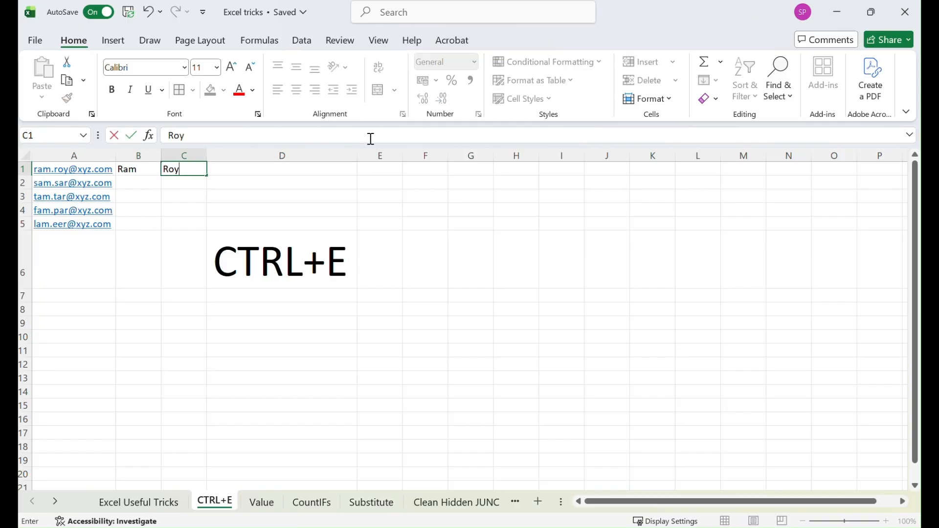
click(129, 172)
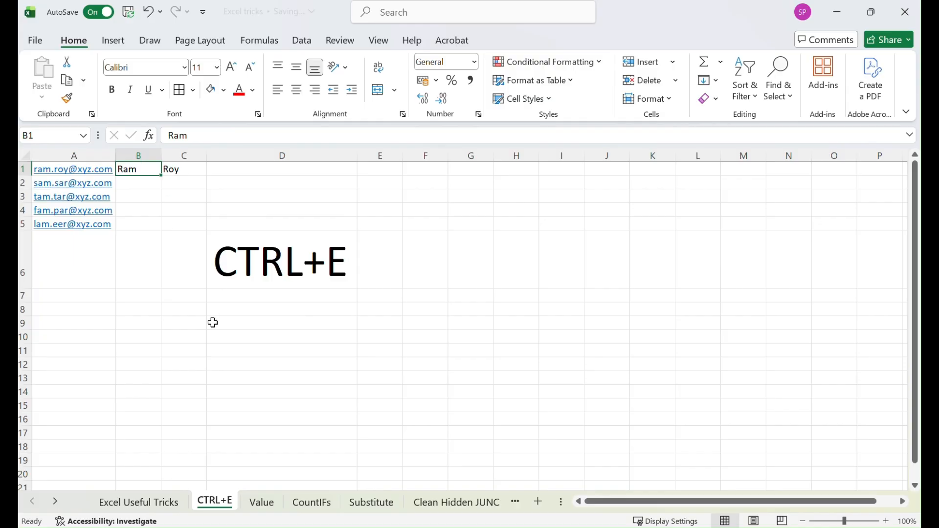
Fill the CTRL+E title cell D6 with yellow
click(252, 263)
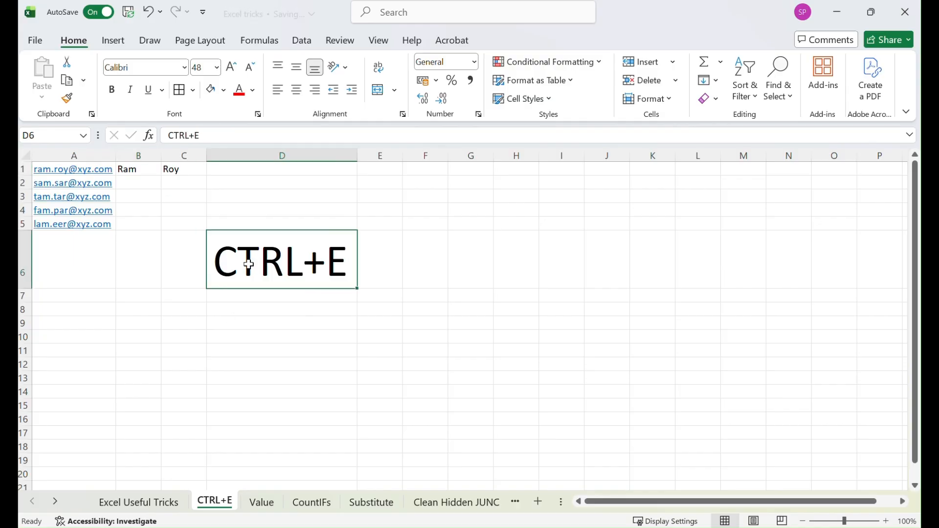
click(223, 90)
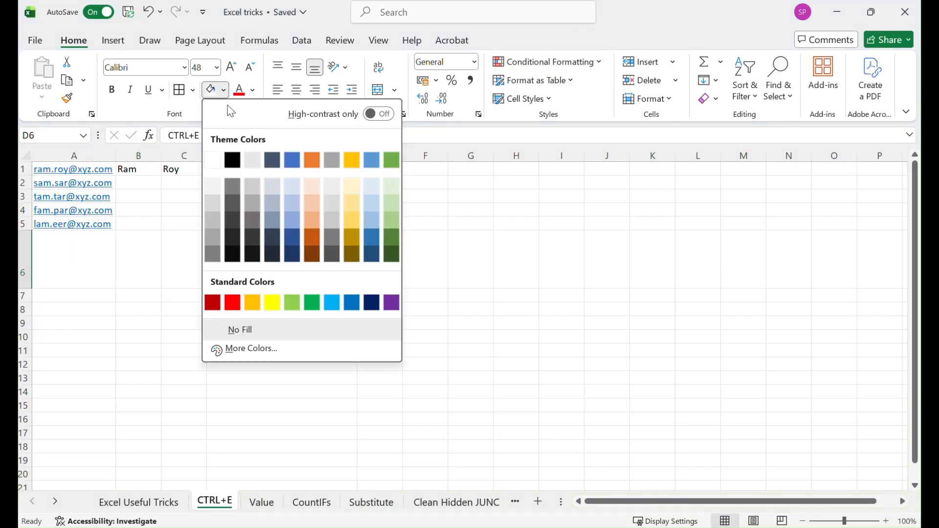
click(280, 305)
Flash Fill the first names down column B and the last names down column C from the e-mail list
click(136, 171)
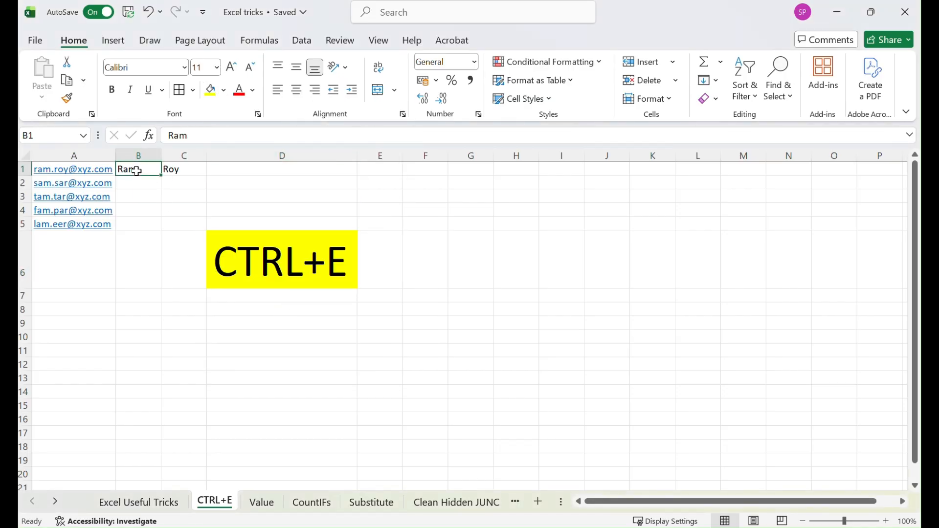
key(ctrl+e)
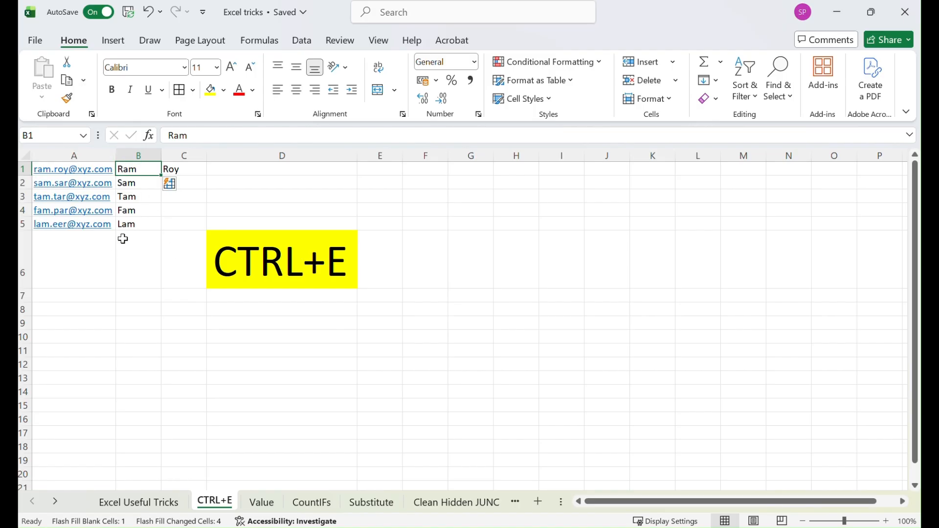
click(191, 169)
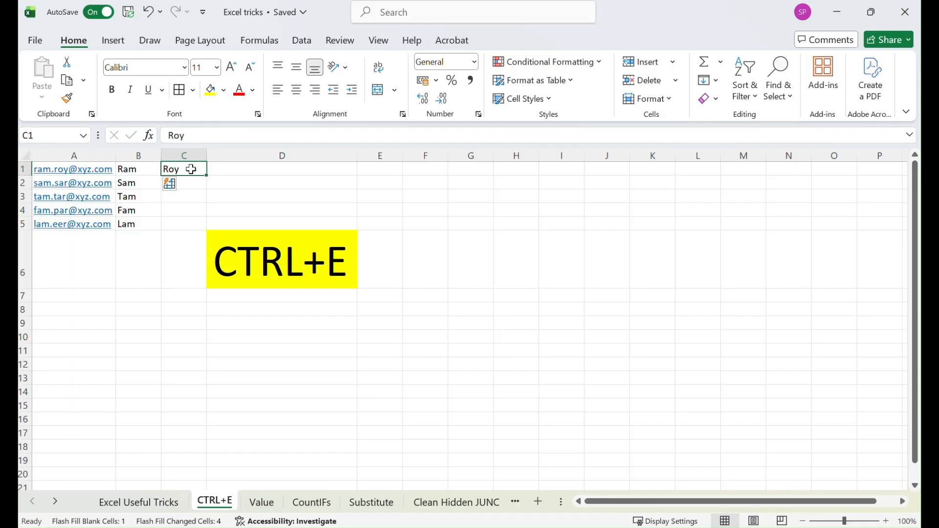
key(ctrl+e)
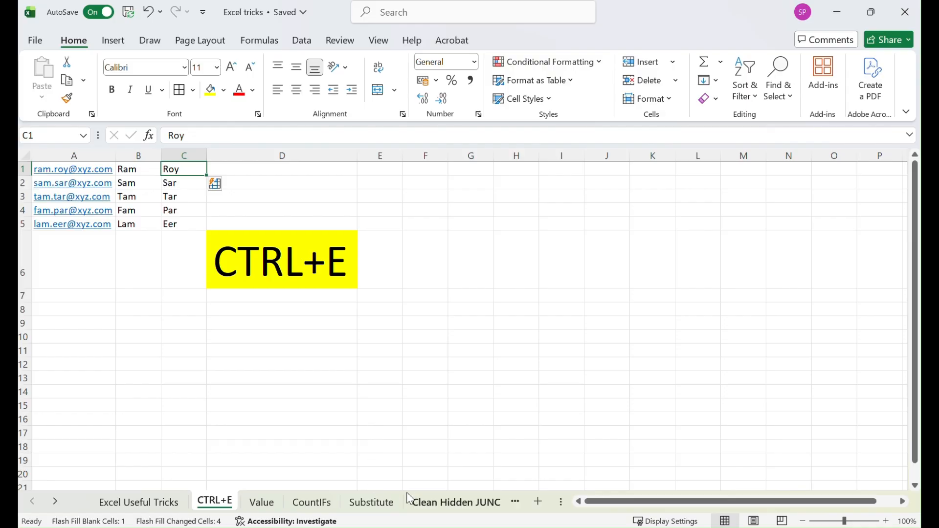
Open the Substitute sheet and move its tab to sit right after CTRL+E
click(383, 509)
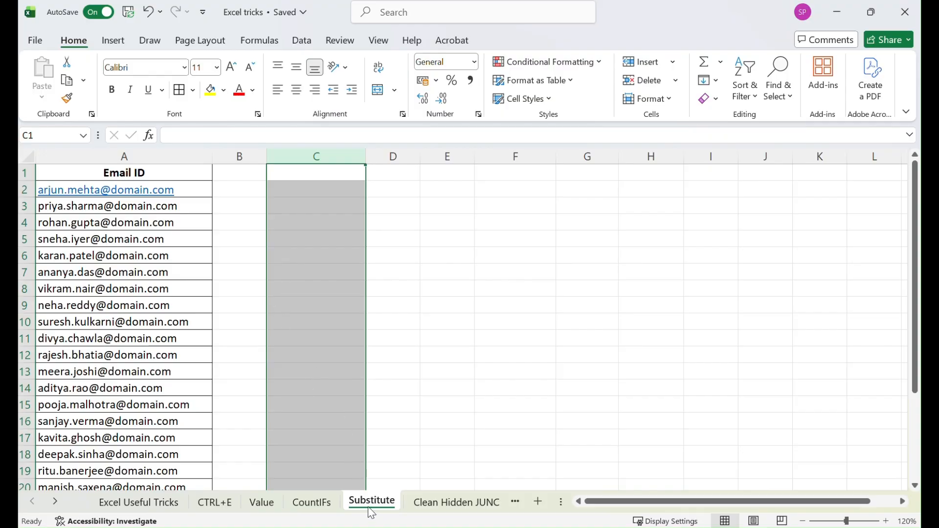
drag(266, 504, 266, 504)
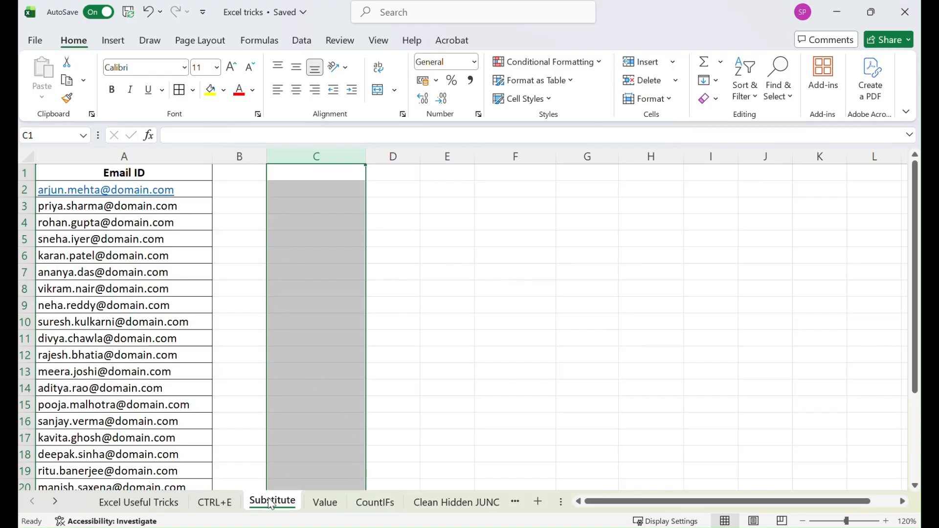
Enter the formula =FIND("@",A2) in C2 to locate the @ sign in the first e-mail ID
click(280, 192)
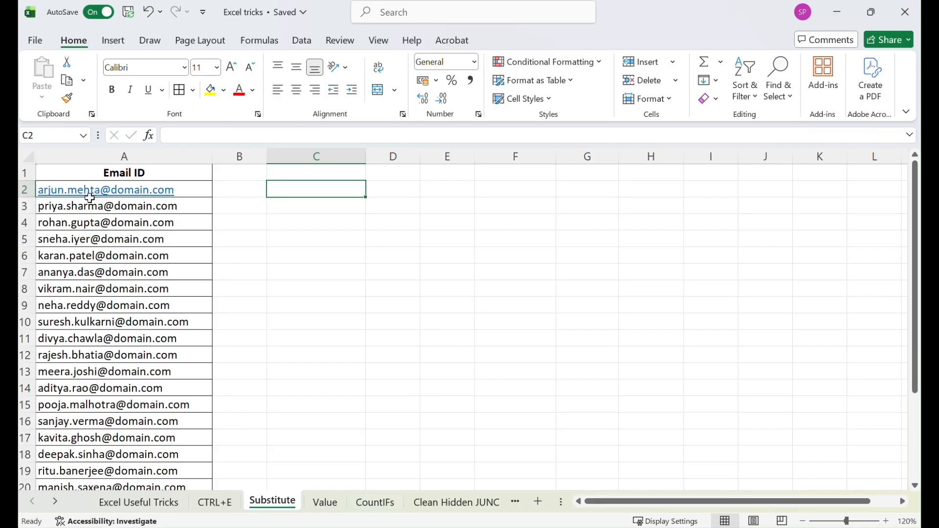
double_click(290, 188)
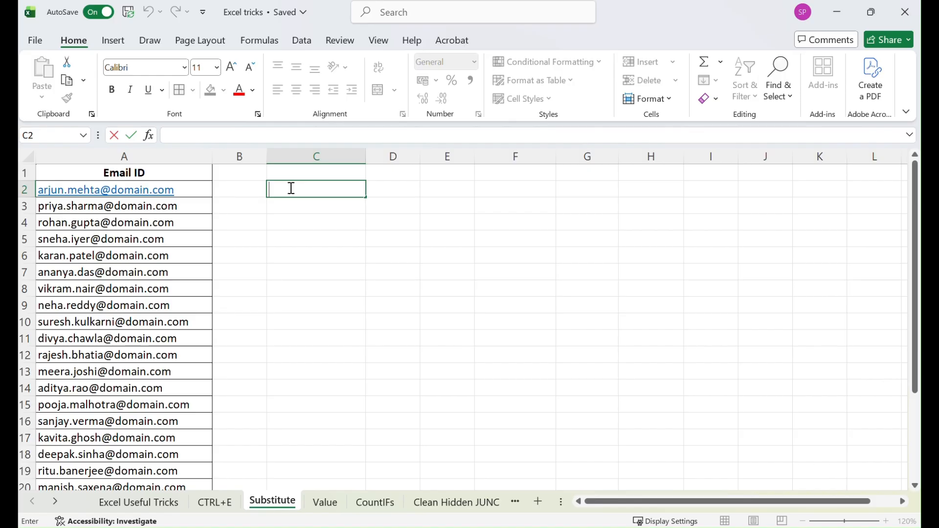
text(=)
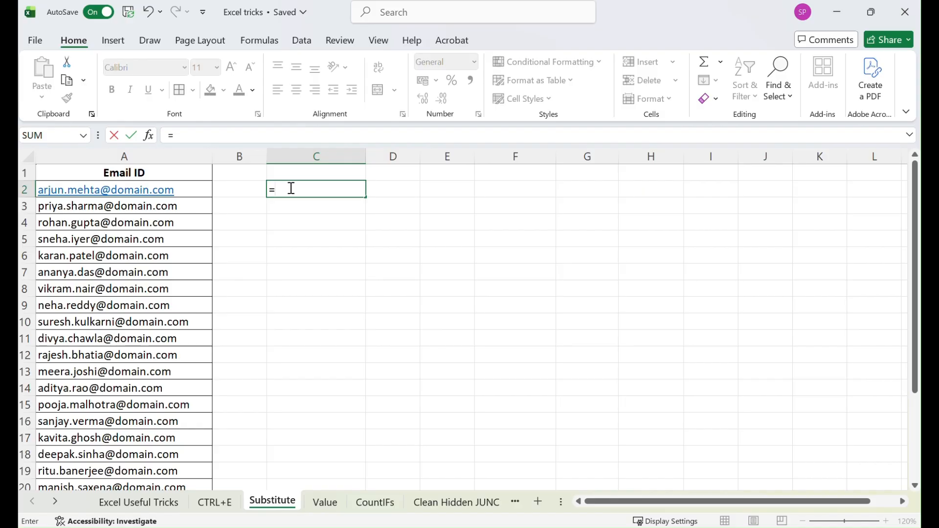
text(find)
key(Tab)
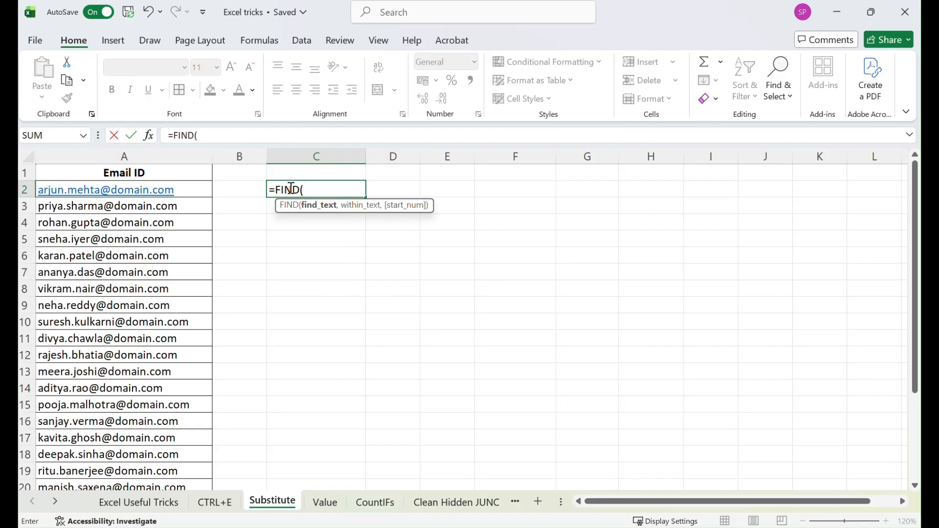
text("@",)
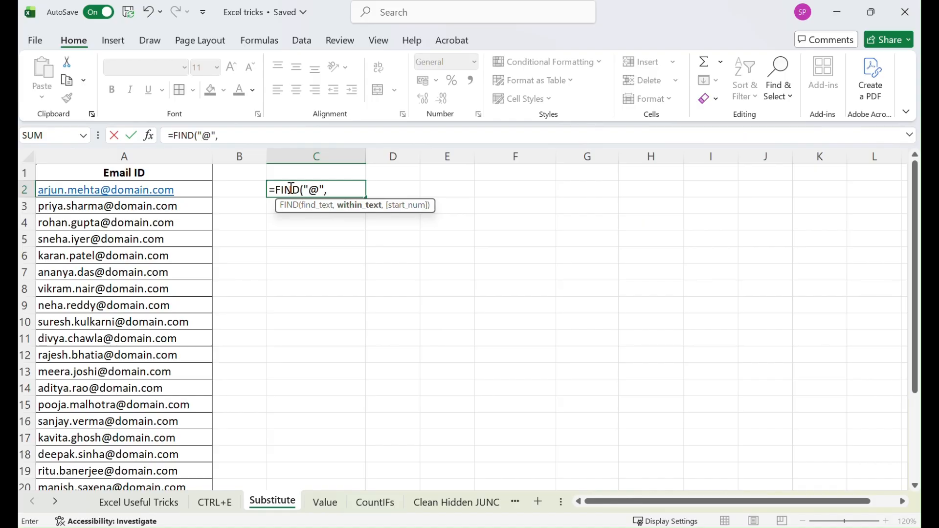
click(191, 190)
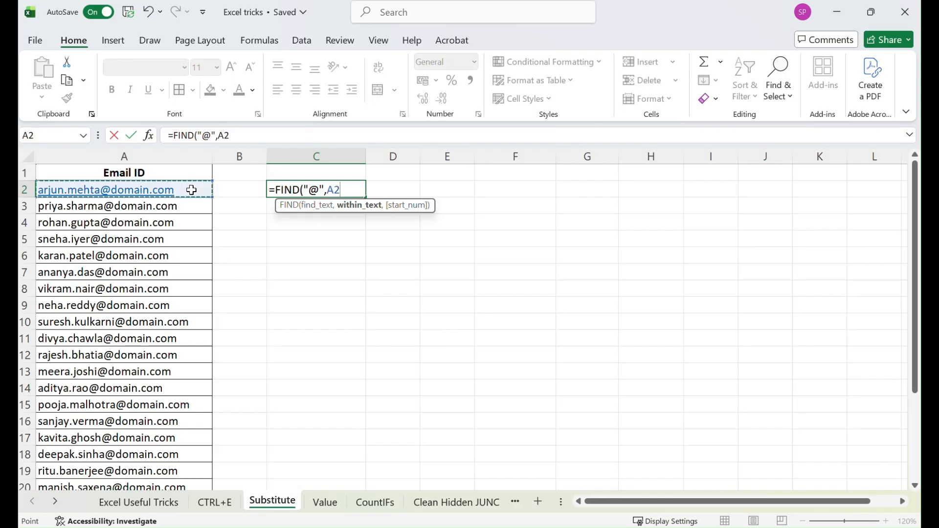
text())
key(Return)
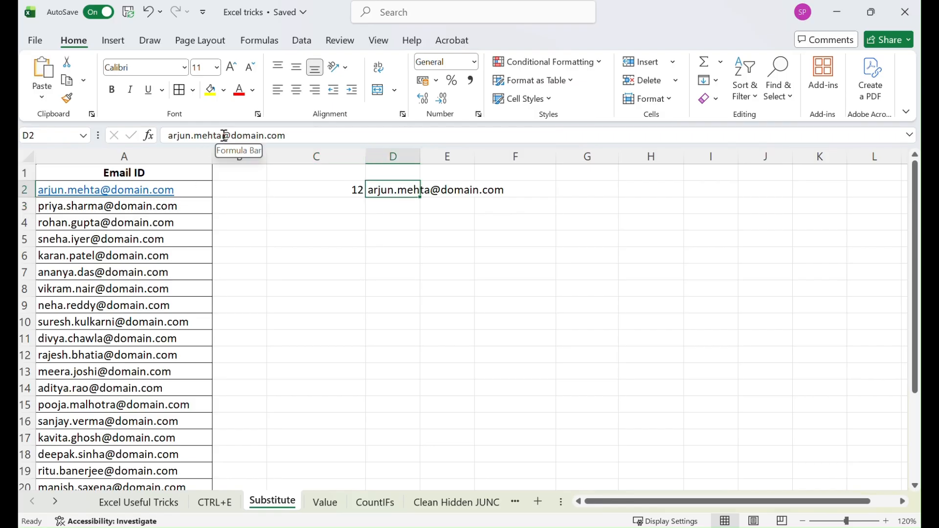
Trim the copied e-mail in D2 so it ends at the @ sign, removing the domain part
drag(233, 134, 286, 135)
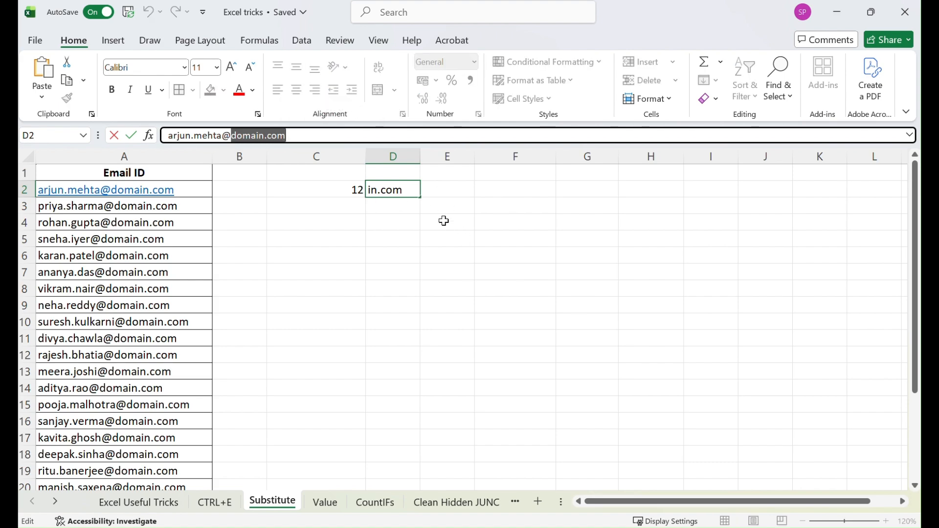
key(BackSpace)
key(BackSpace)
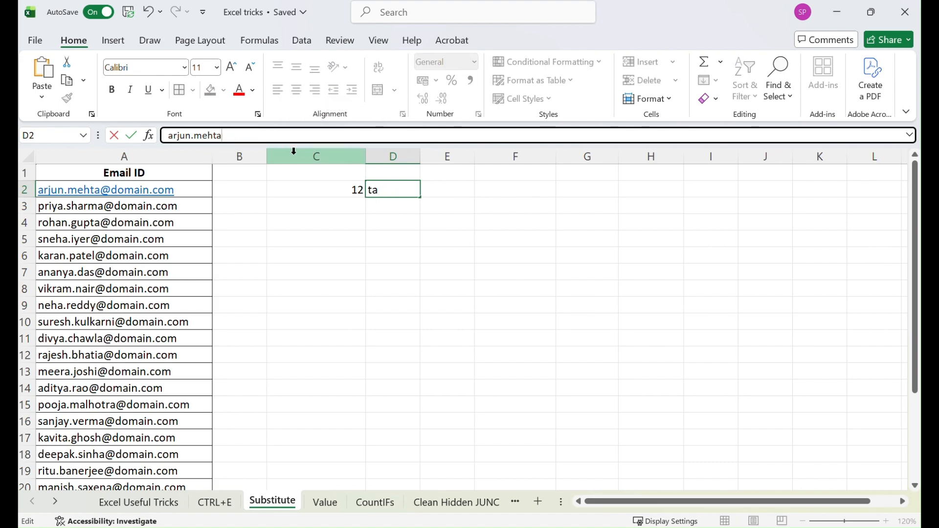
text(@)
key(Return)
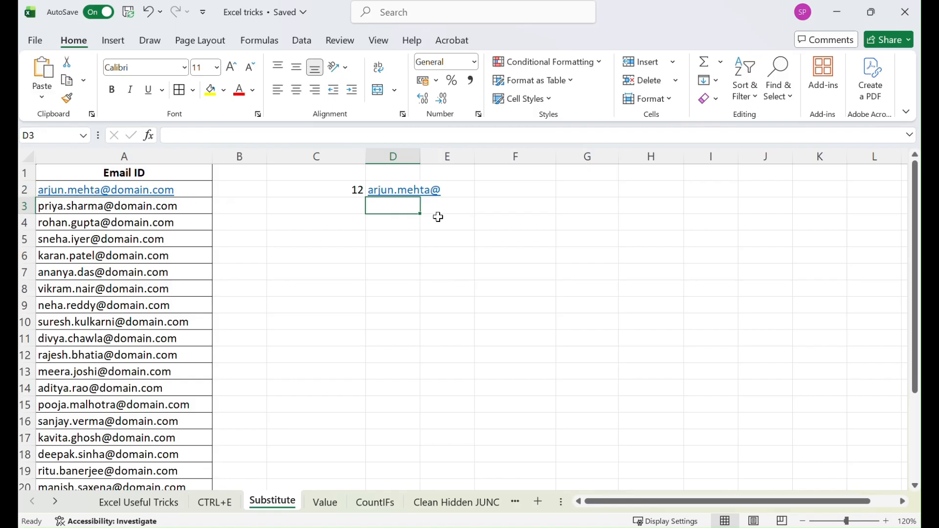
Enter the formula =LEN(D2) in D3, correcting the mistyped function name
text(=)
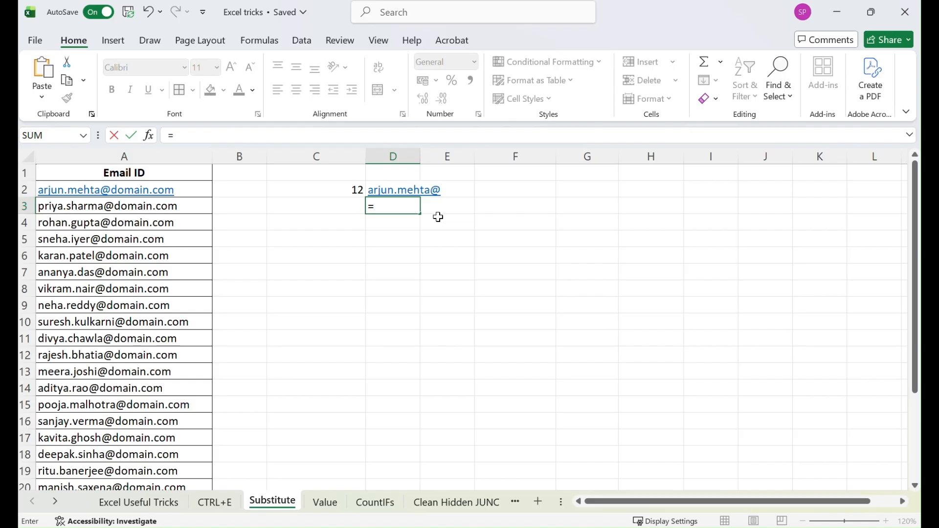
text(lebn)
key(Tab)
click(383, 209)
double_click(383, 209)
key(BackSpace)
key(BackSpace)
key(BackSpace)
key(BackSpace)
text(len)
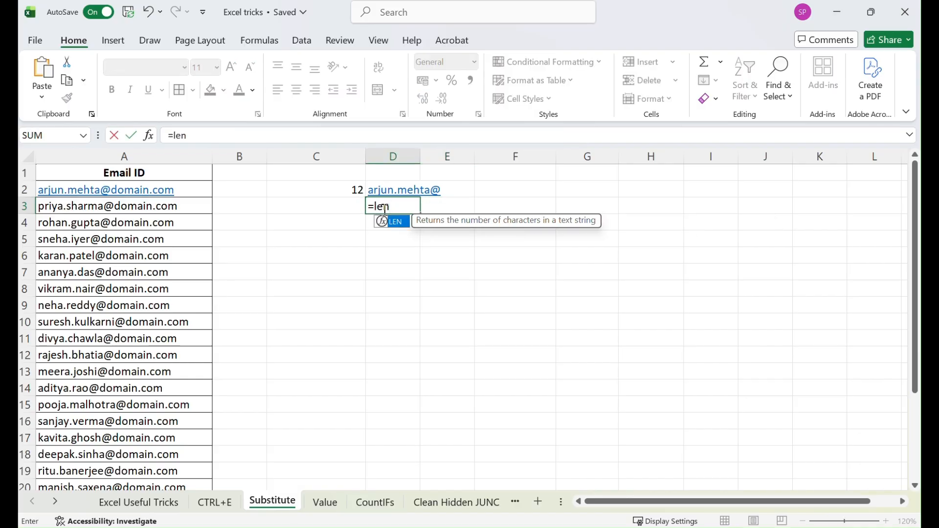
key(Tab)
click(395, 192)
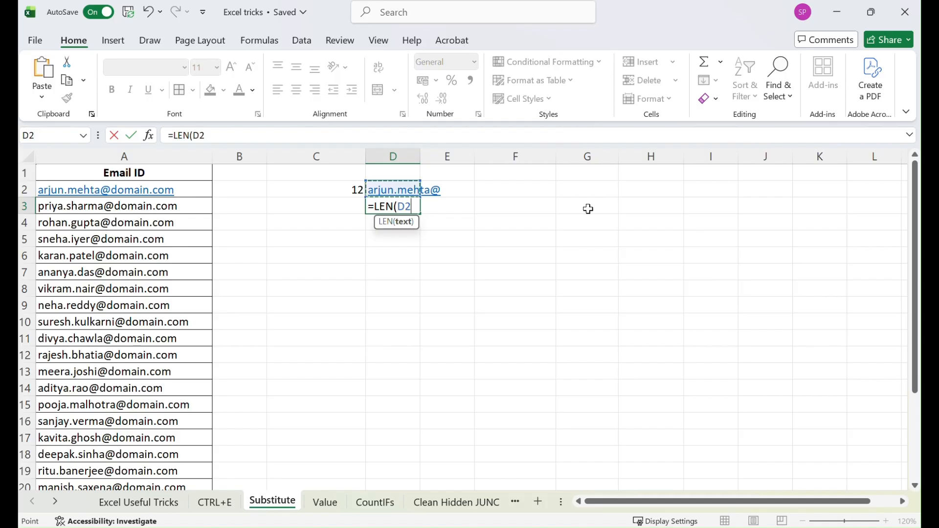
text())
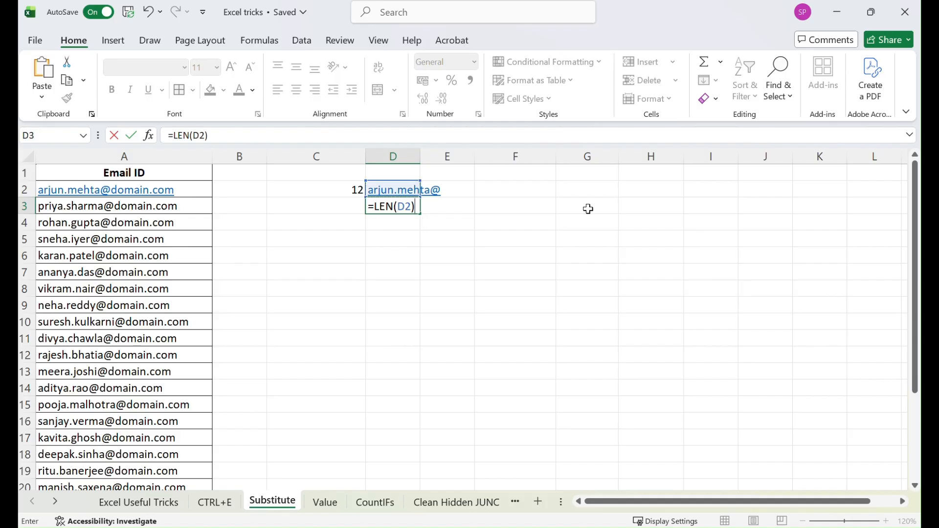
key(Return)
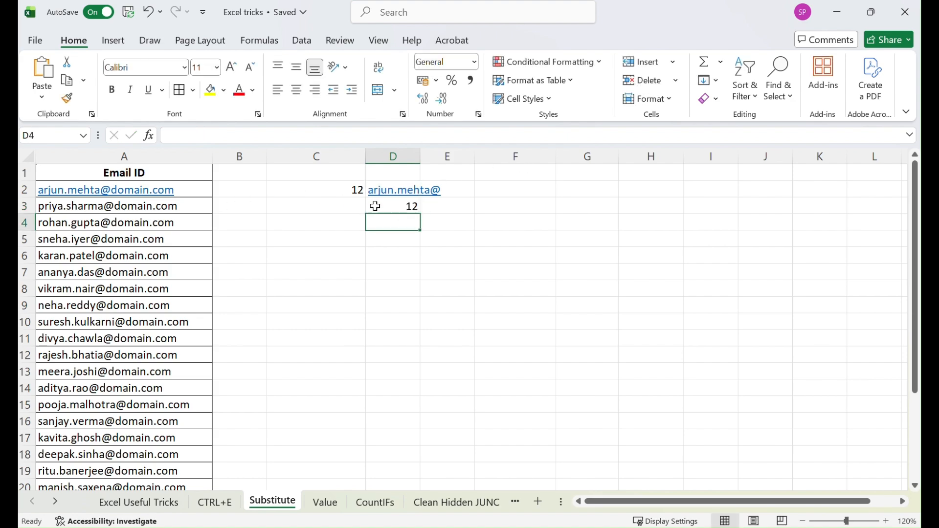
Change the formula in C2 to =FIND("@",A2)-1
click(346, 192)
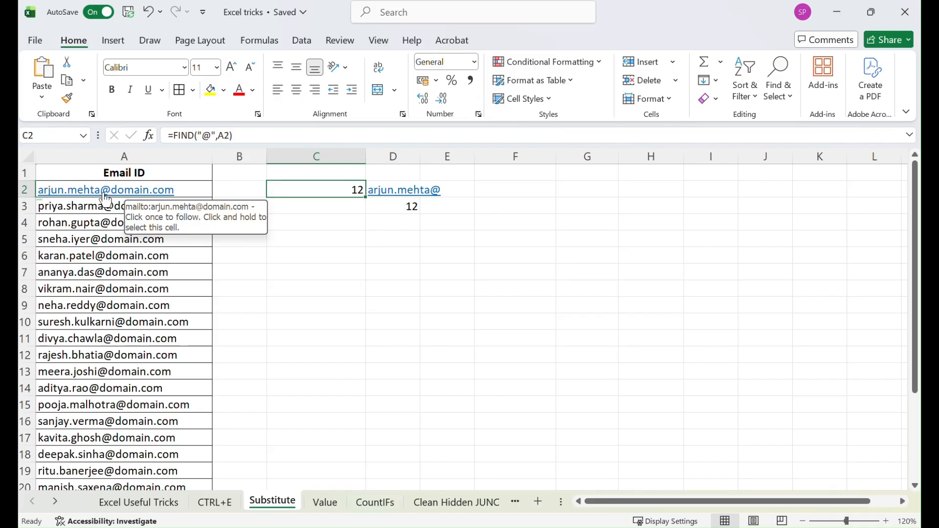
click(259, 135)
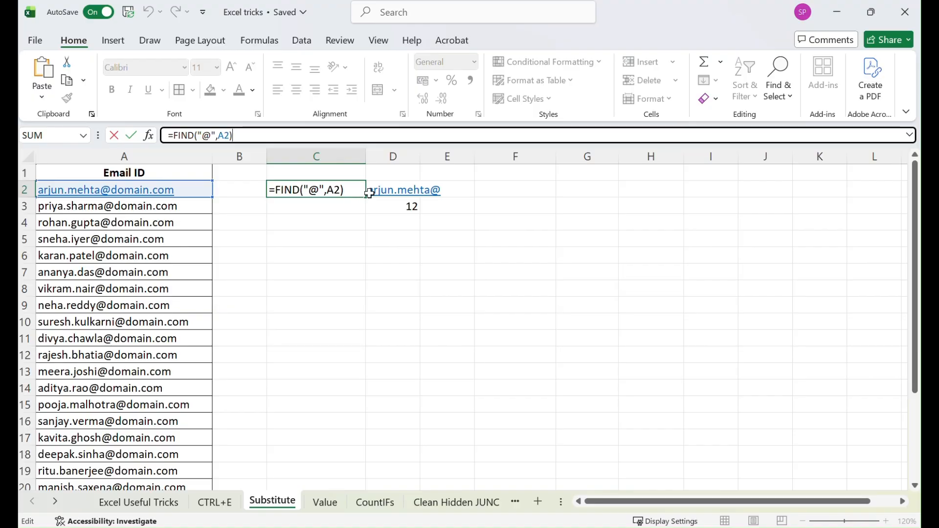
text(-11)
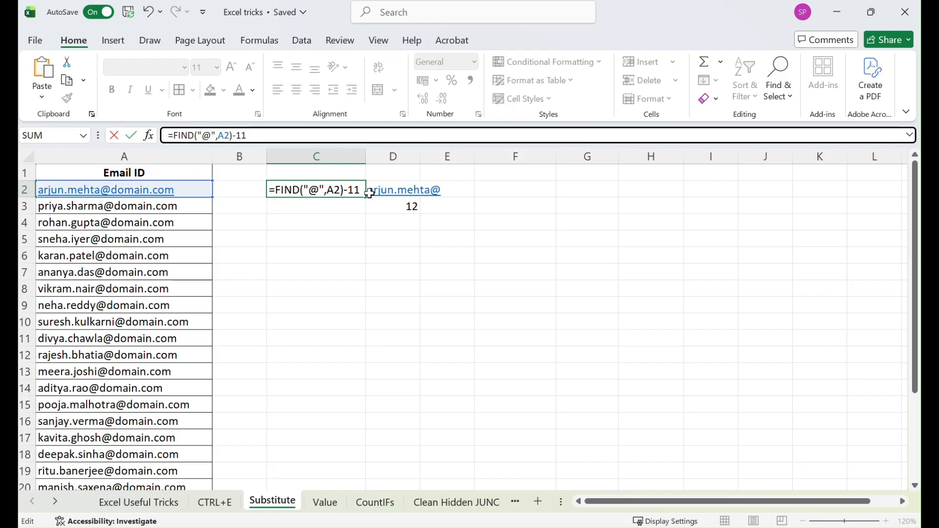
key(BackSpace)
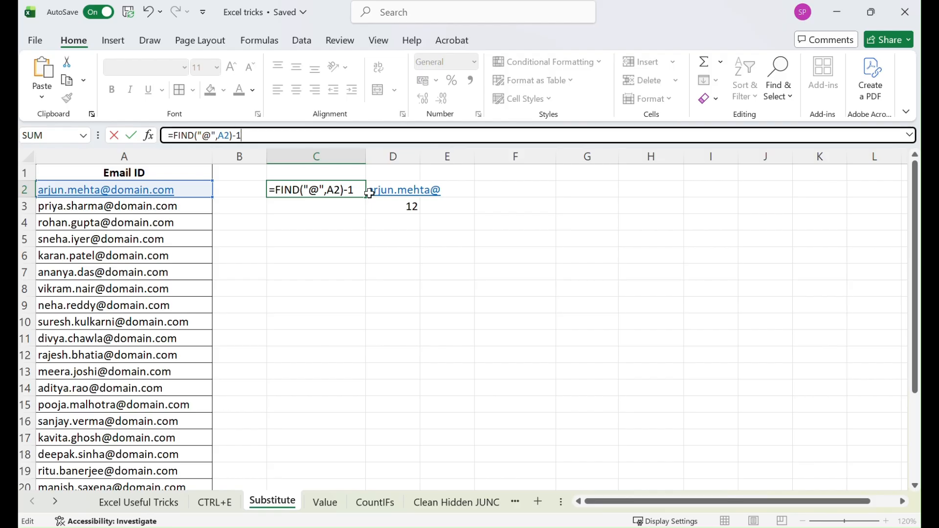
key(Return)
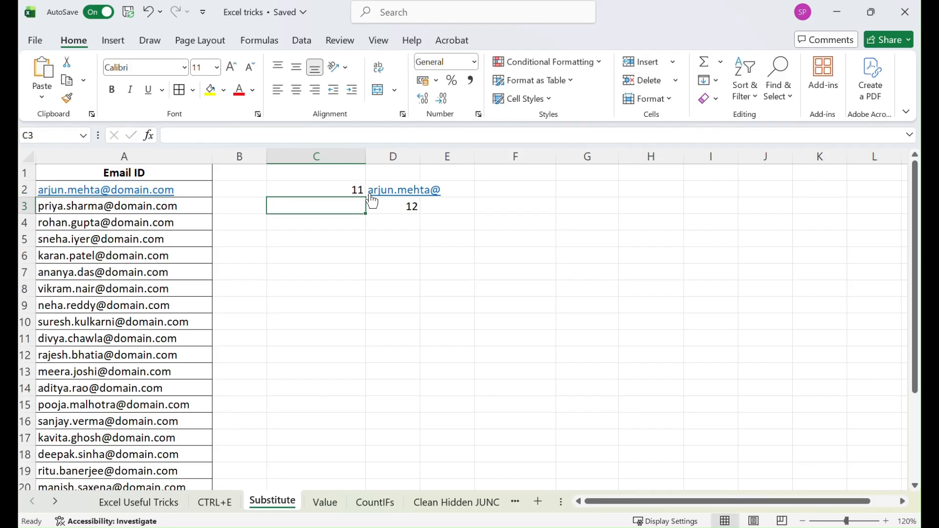
Wrap C2's formula in LEFT so it returns the text before the @ sign: =LEFT(A2,(FIND("@",A2)-1))
click(319, 189)
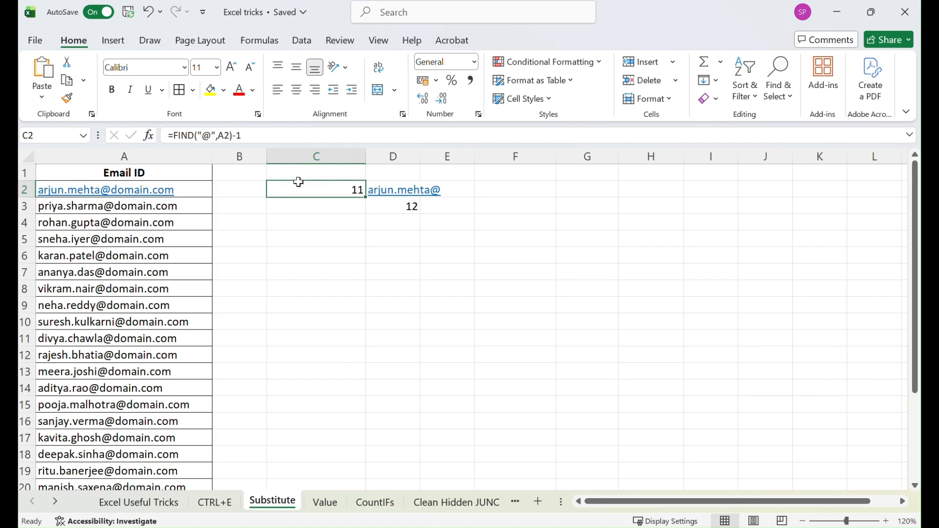
click(176, 136)
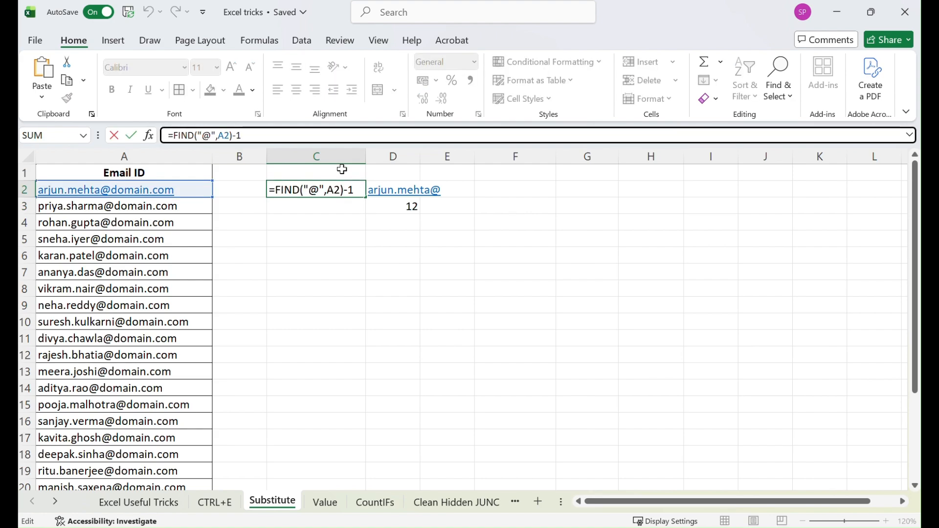
text(Left)
key(Tab)
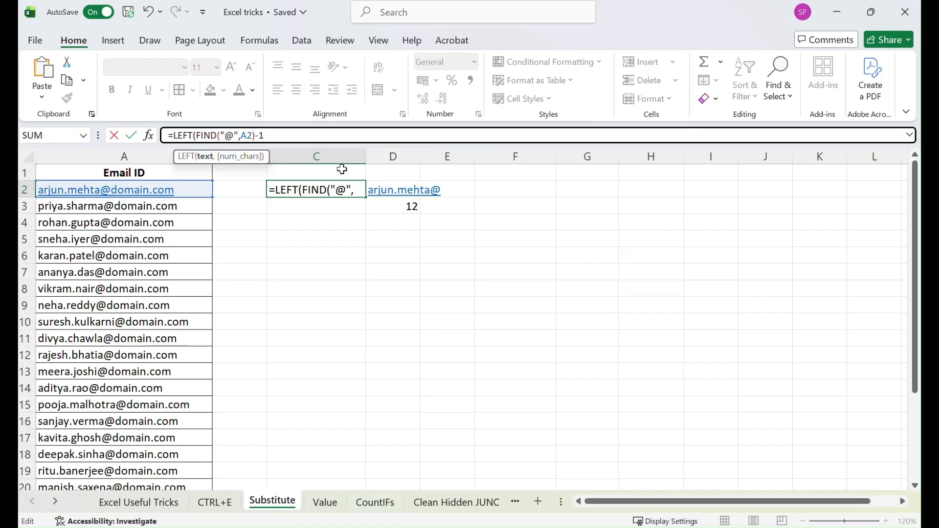
click(192, 190)
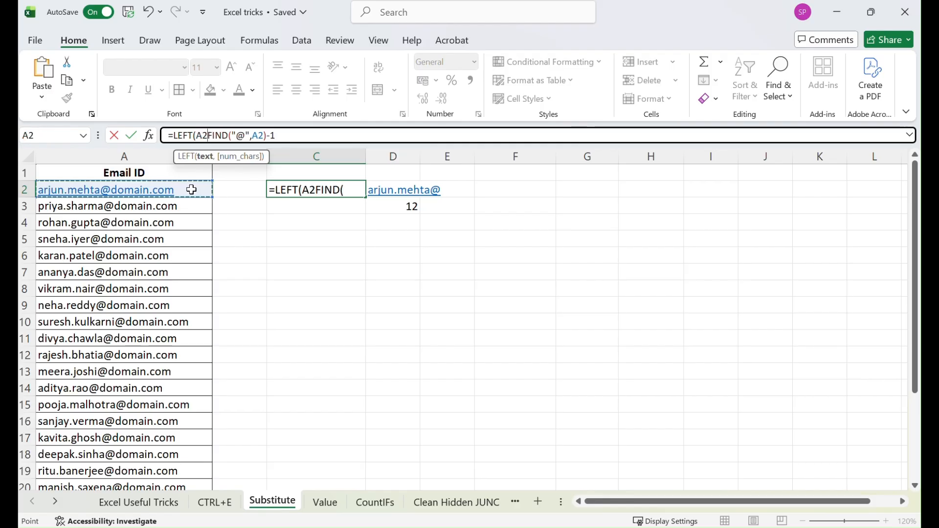
text(,)
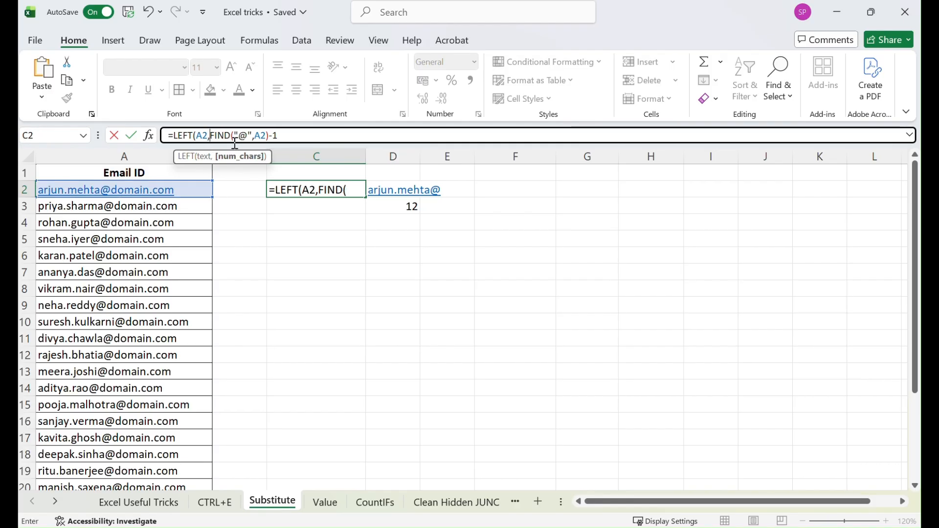
text(()
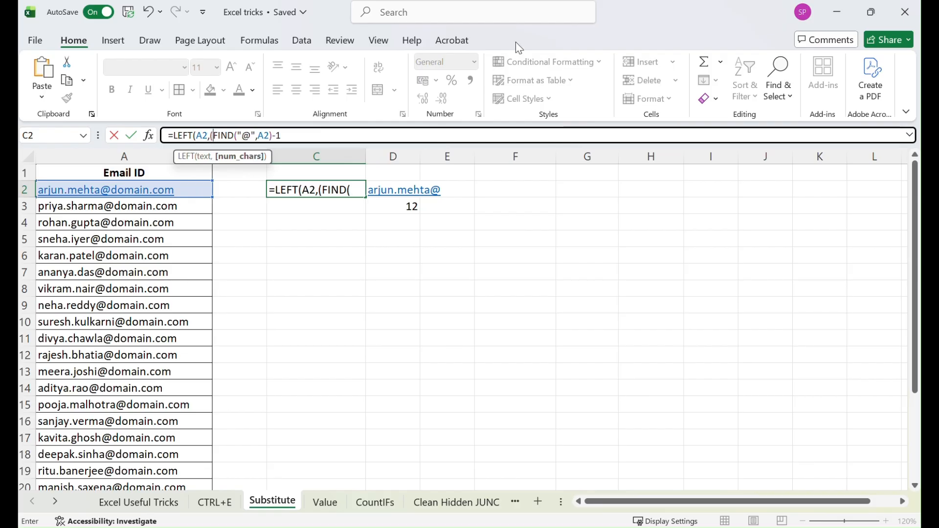
click(288, 135)
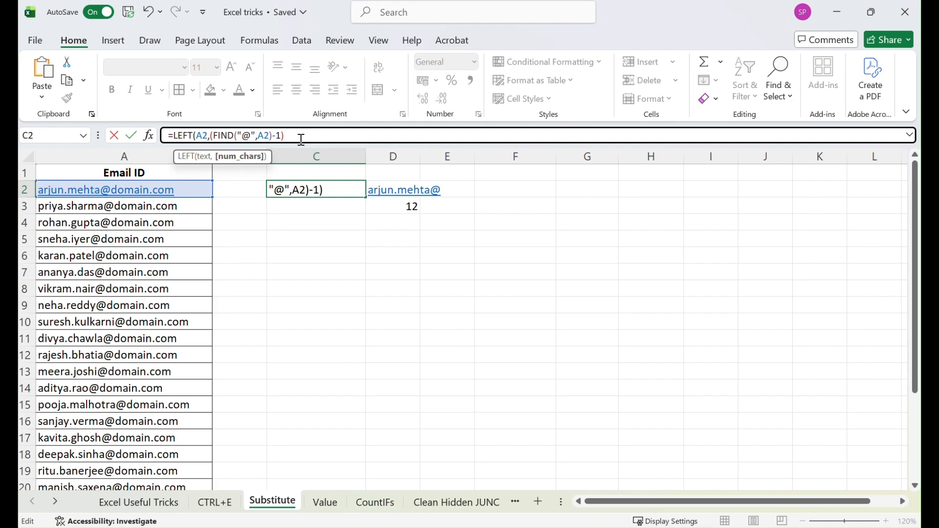
text())
key(Return)
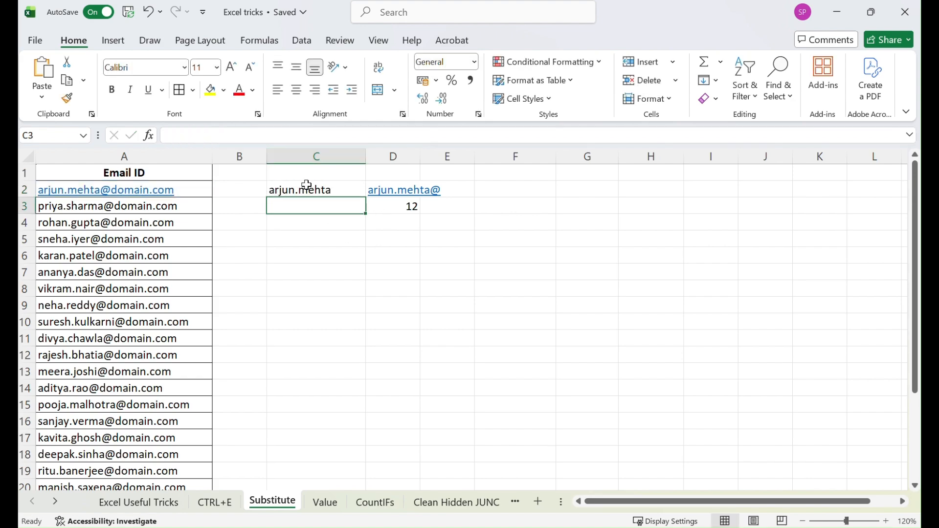
Clear the helper cells in column D
drag(409, 172, 413, 216)
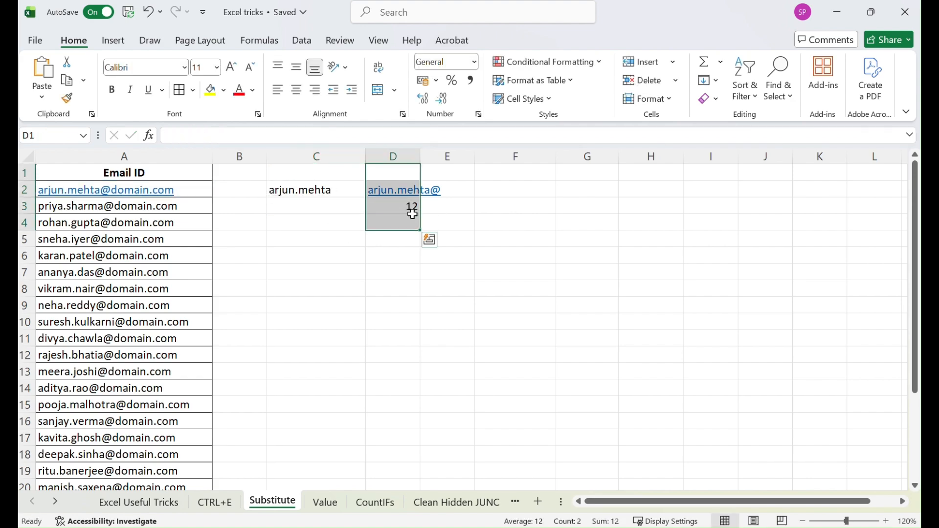
key(Delete)
Wrap C2's formula in SUBSTITUTE to replace the dot with a space: =SUBSTITUTE(LEFT(A2,(FIND("@",A2)-1)),"."," ")
click(343, 191)
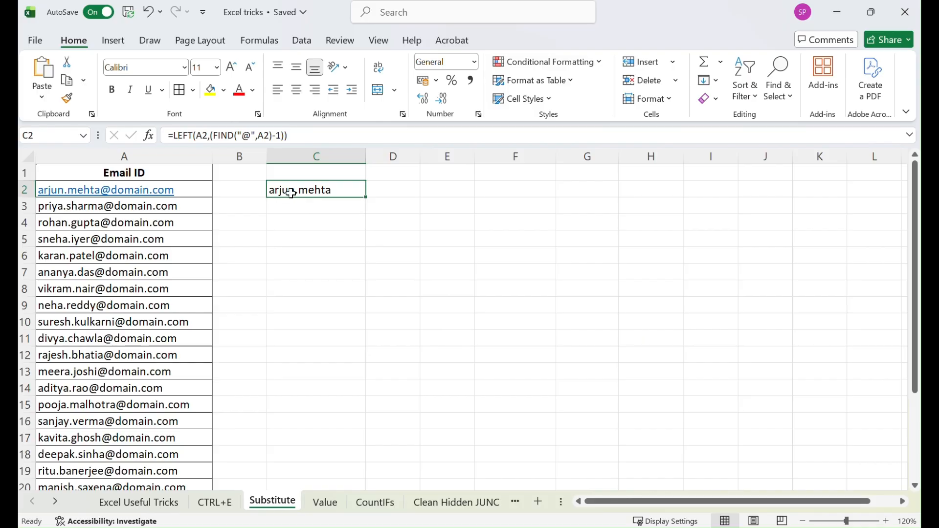
click(173, 136)
text(SUB)
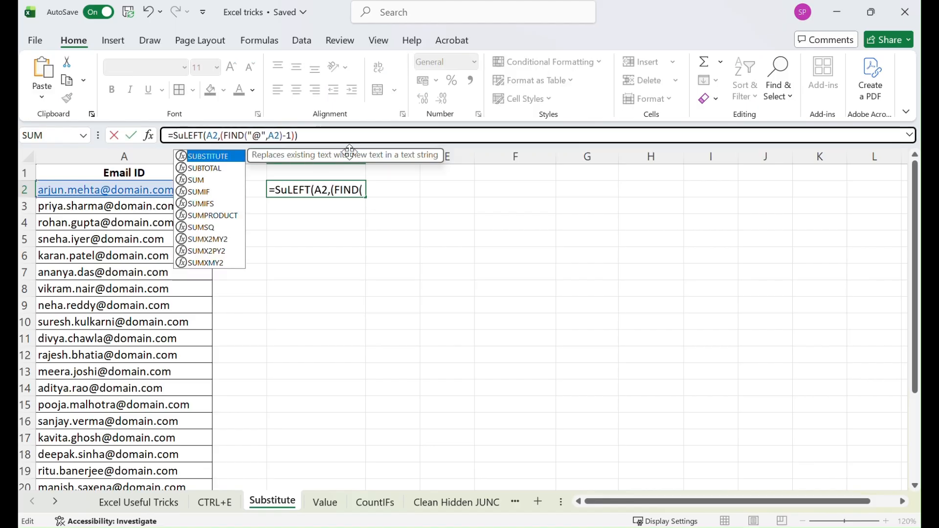
key(Tab)
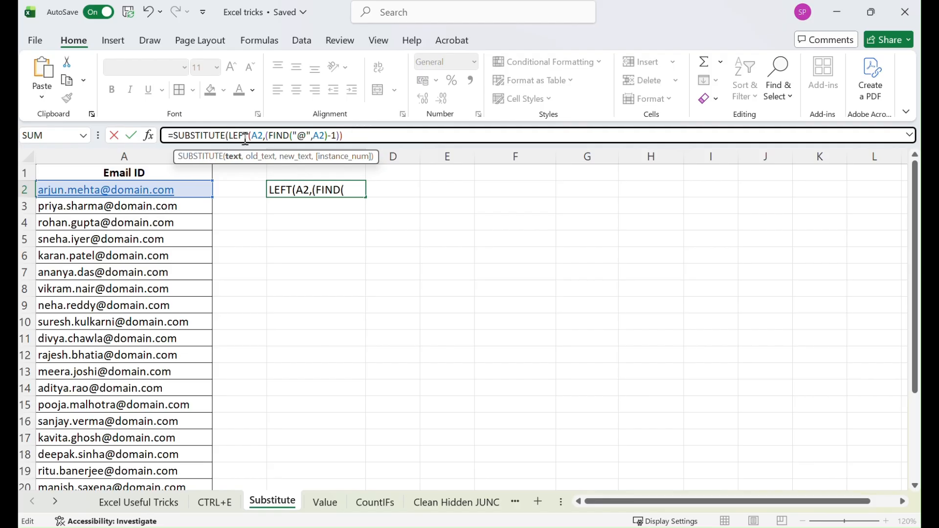
click(365, 133)
text(,".)
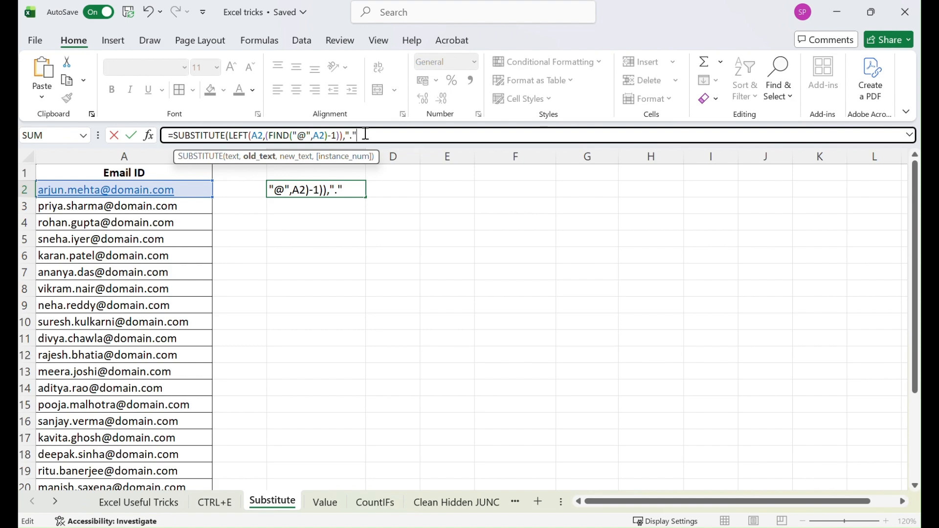
text("," ")
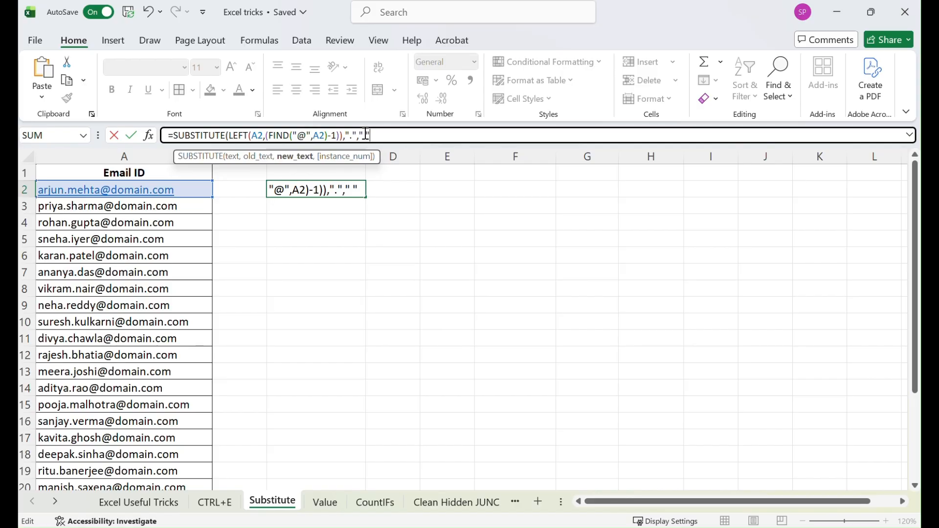
text())
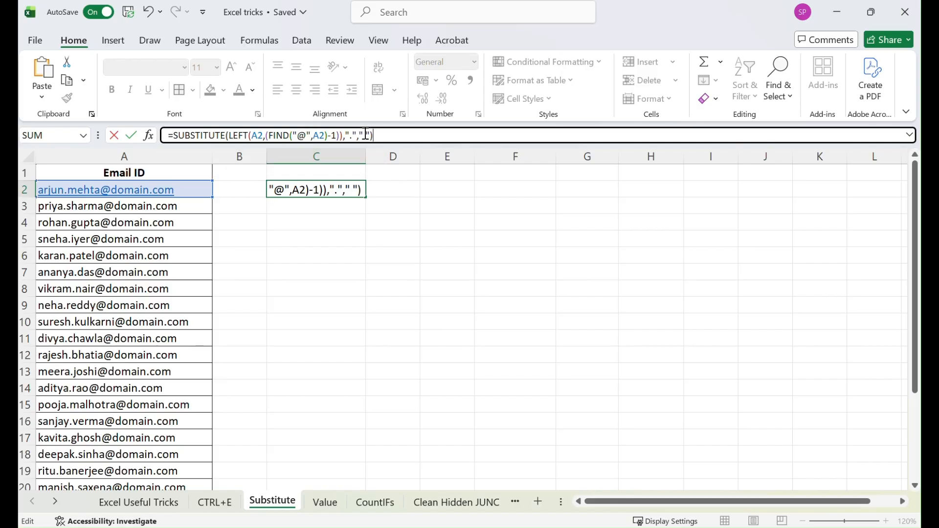
key(Return)
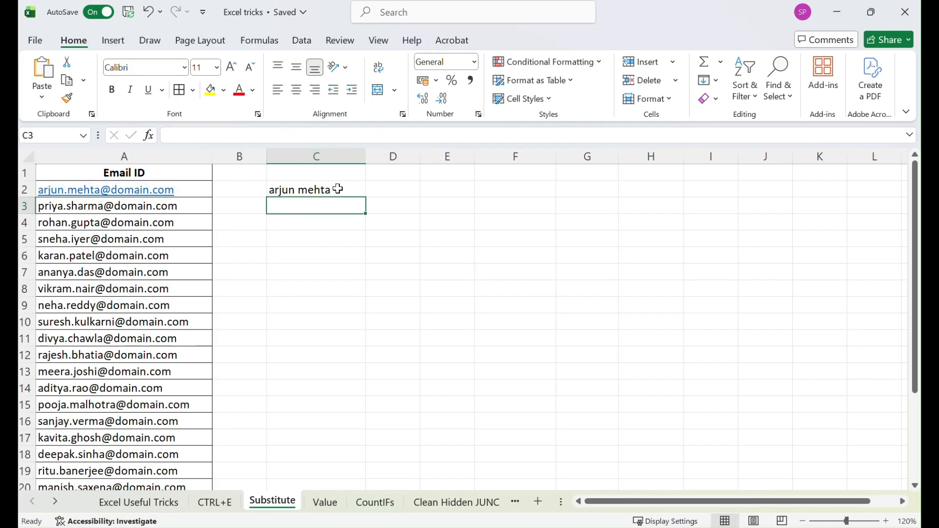
Wrap C2's formula in PROPER to capitalise each word of the name
click(322, 190)
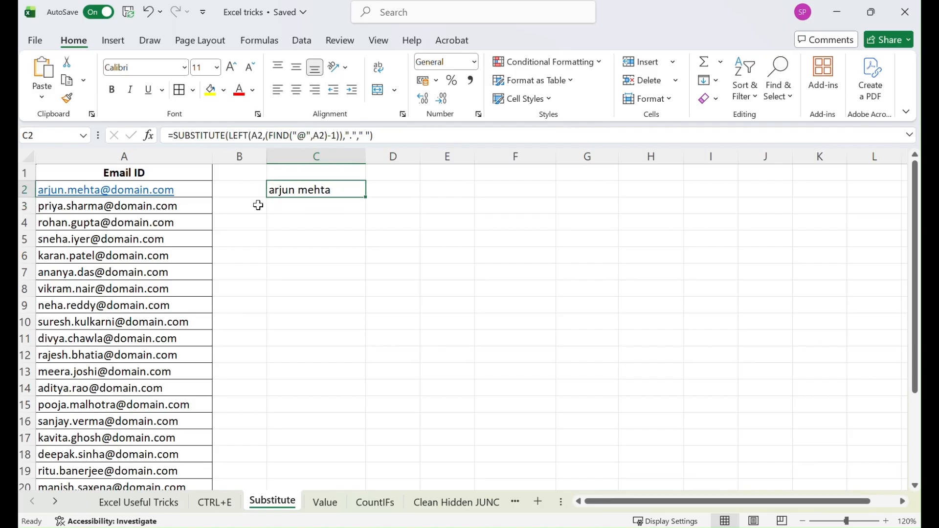
click(175, 135)
key(Return)
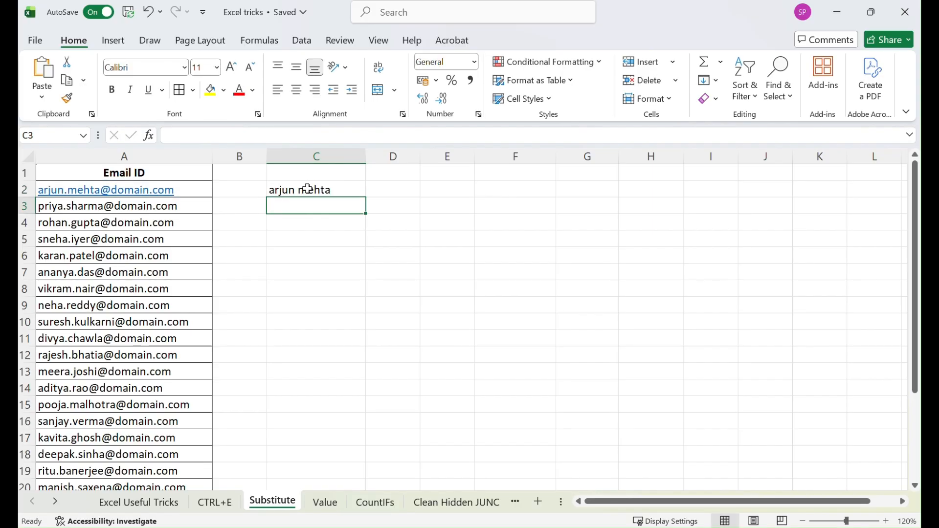
click(286, 190)
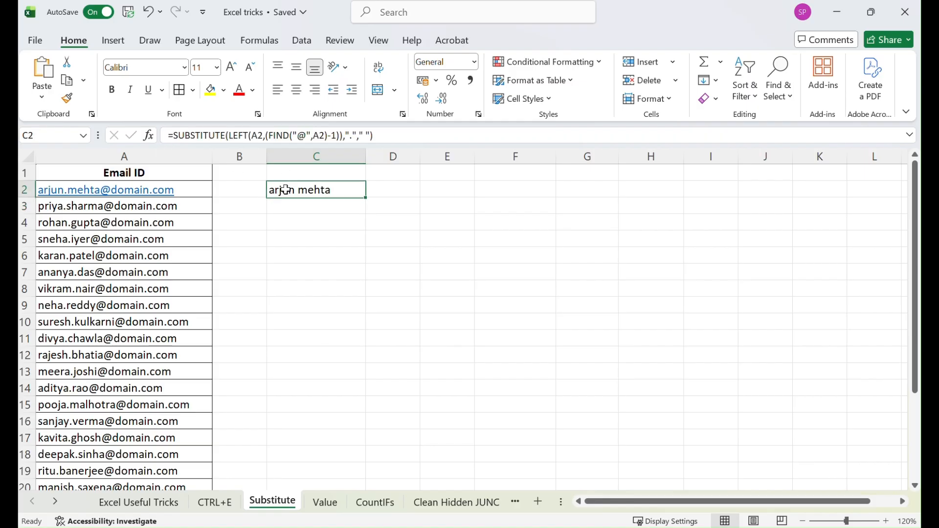
click(174, 137)
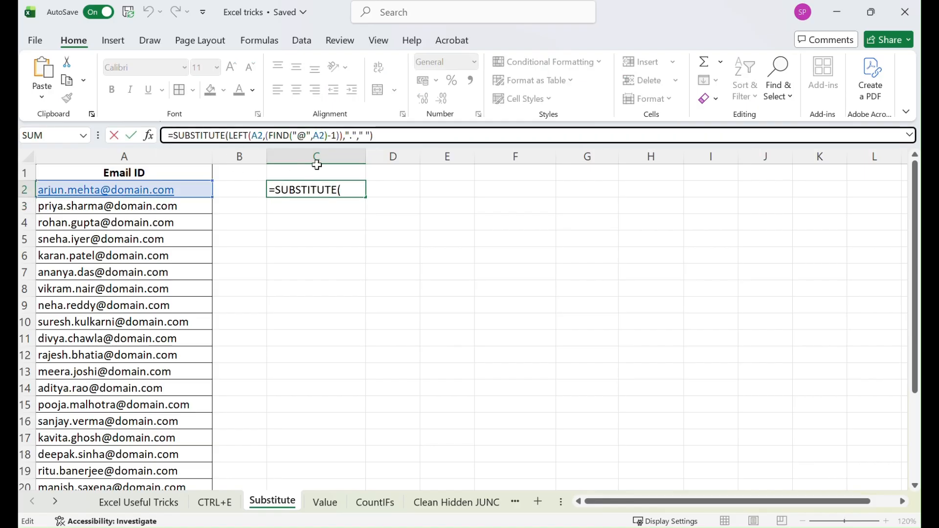
text(proper)
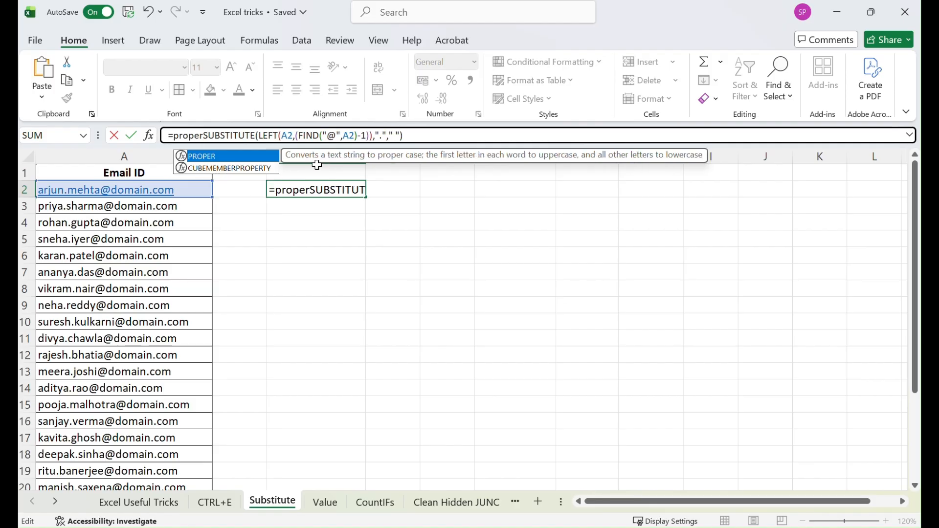
key(Tab)
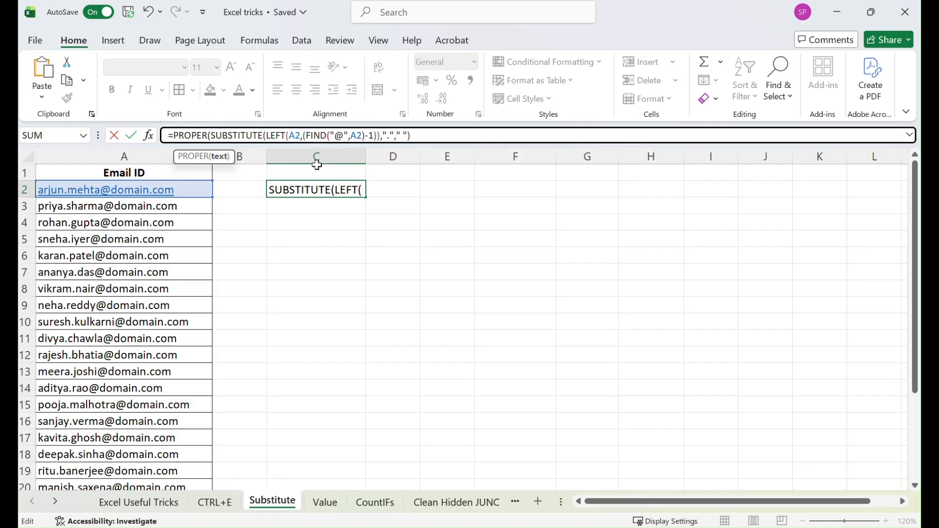
click(442, 136)
text())
key(Return)
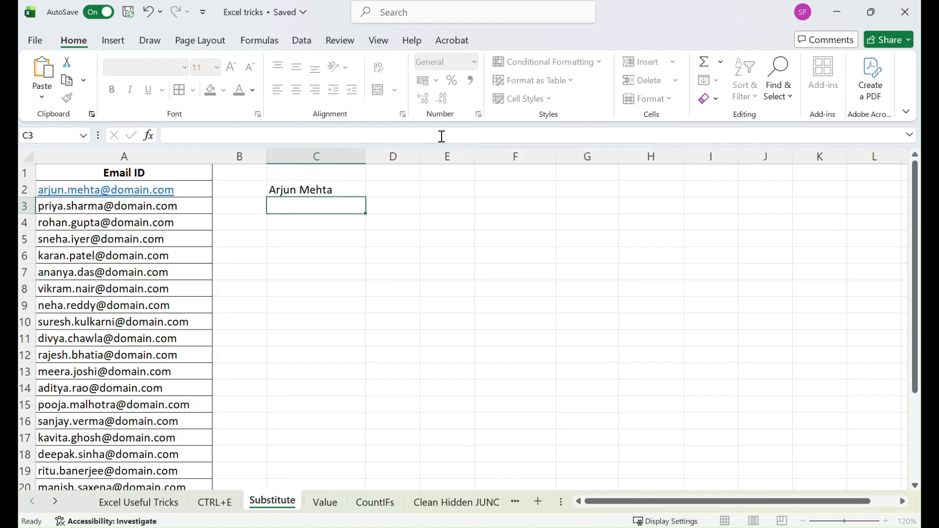
Fill the name formula down column C alongside the e-mail list
click(306, 190)
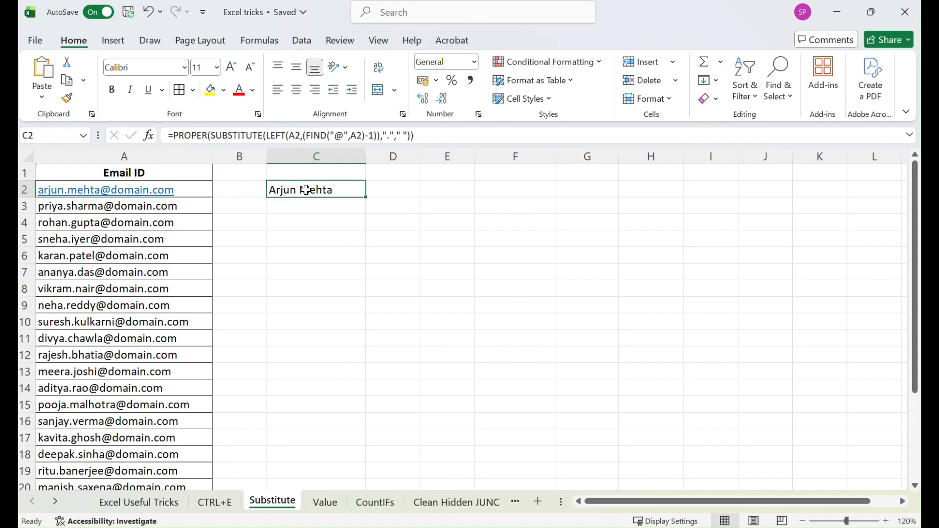
drag(366, 197, 340, 464)
scroll(450, 331, up, 3)
Delete the empty column B so the names sit next to the e-mail IDs
click(229, 153)
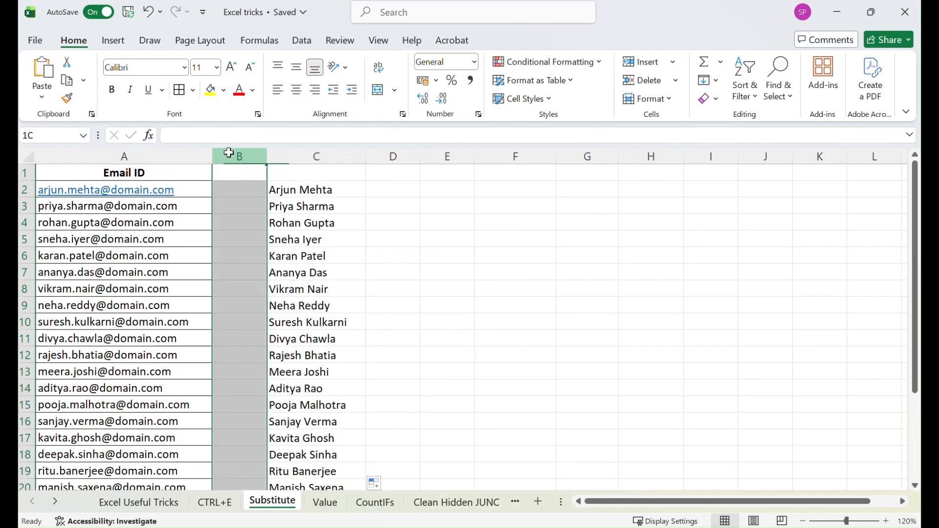
right_click(230, 154)
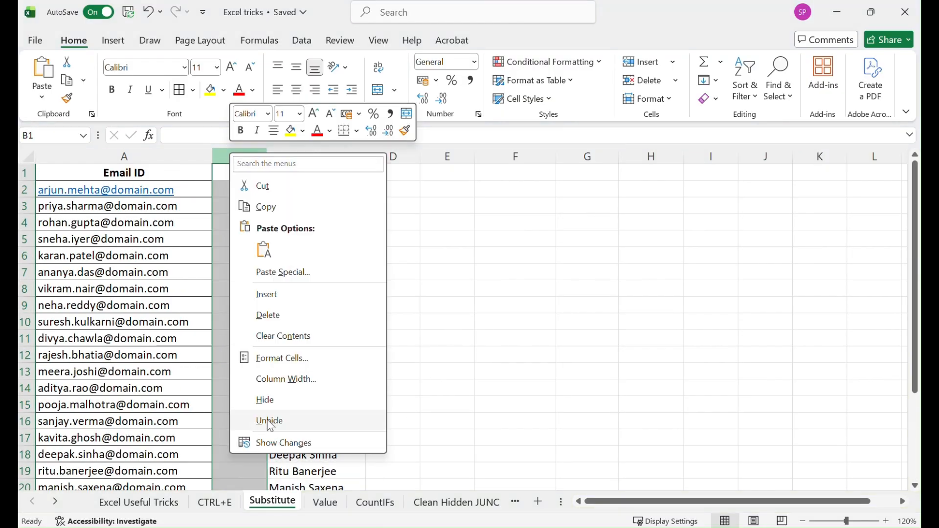
click(268, 314)
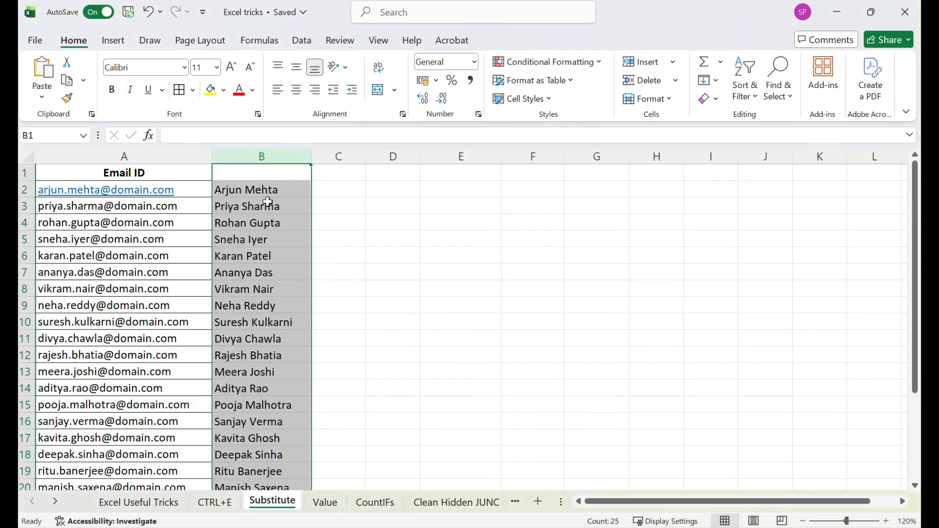
Clear the filled names below B2
drag(251, 208, 264, 453)
key(Delete)
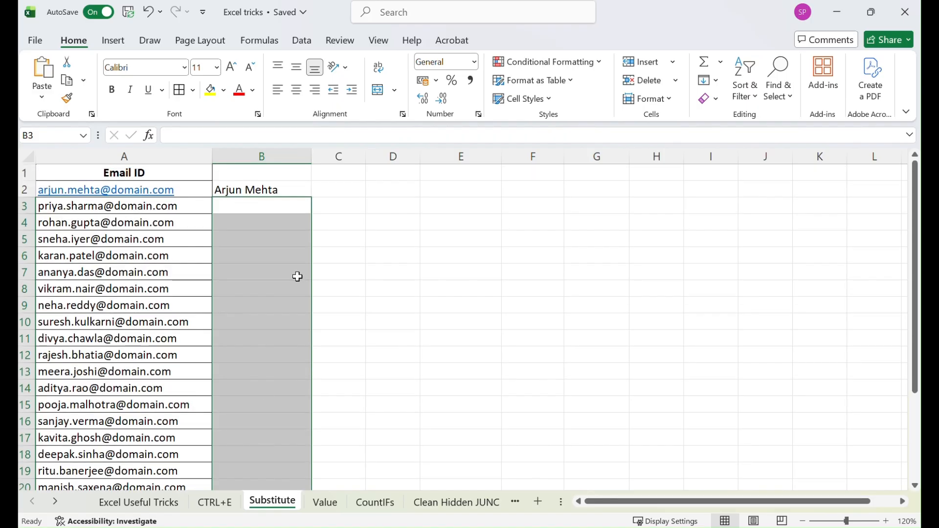
Auto-fill the name formula from B2 down to the end of the e-mail list
click(274, 189)
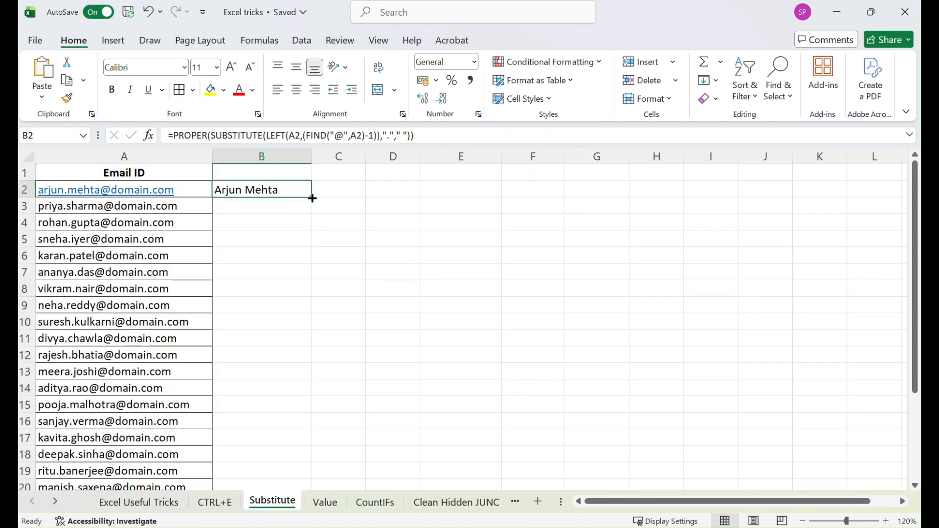
double_click(312, 198)
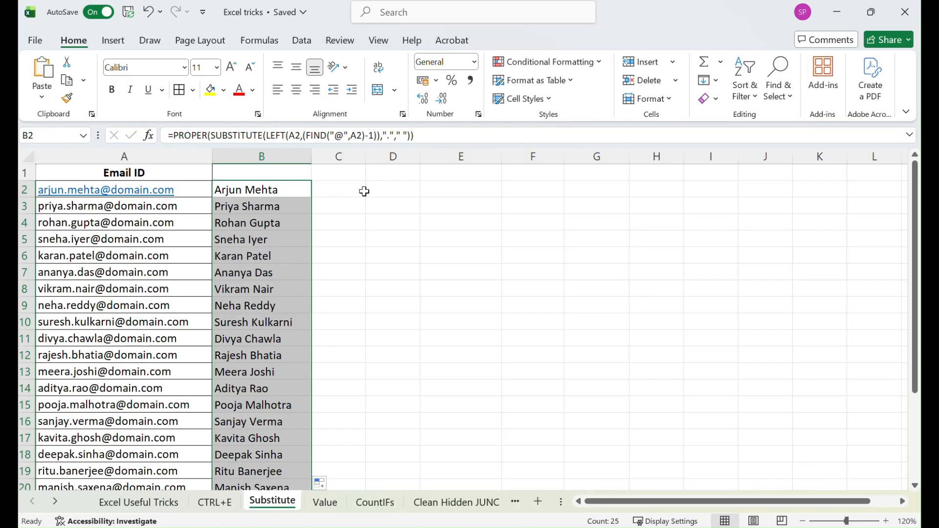
key(Return)
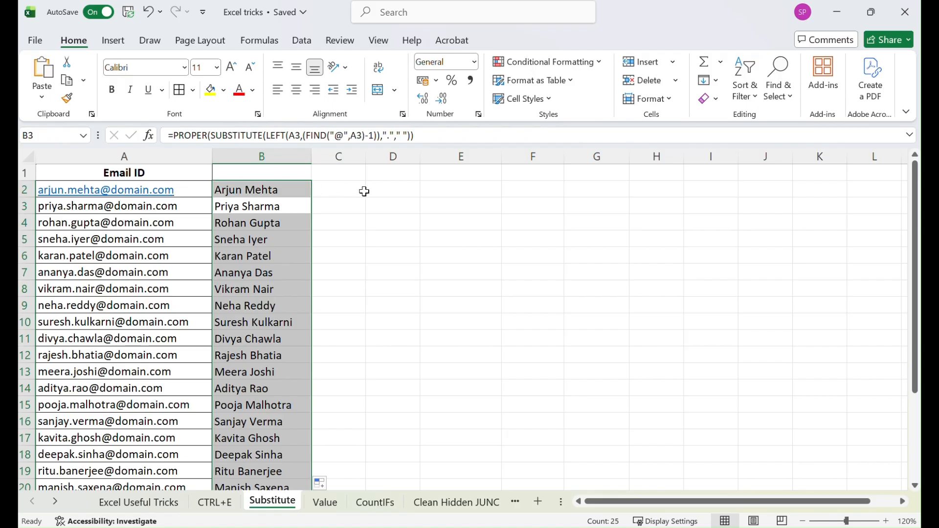
key(Return)
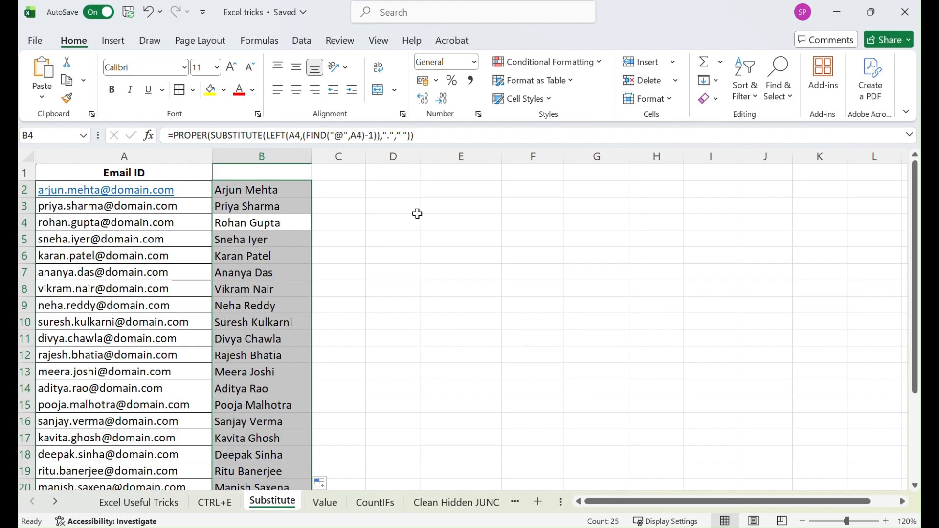
click(418, 215)
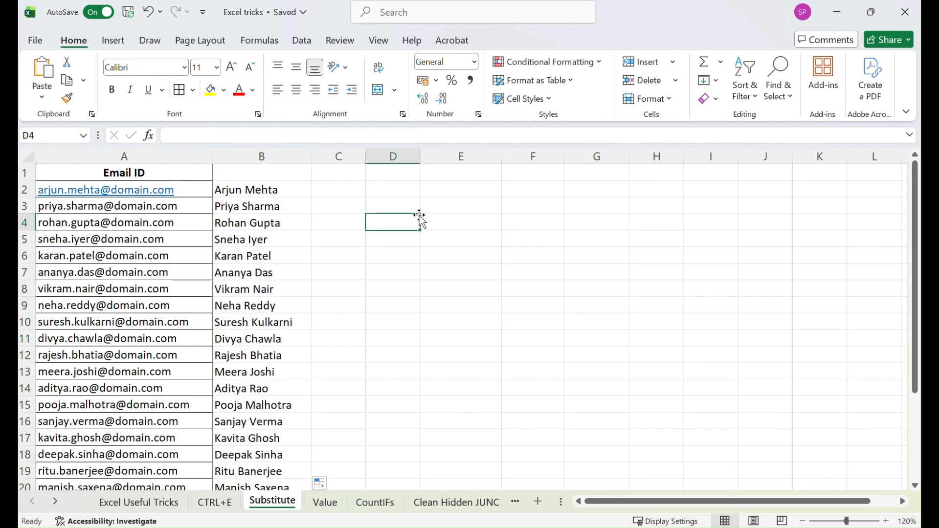
Open the Value sheet and select the numbers in A2:A10 to check their total
click(326, 503)
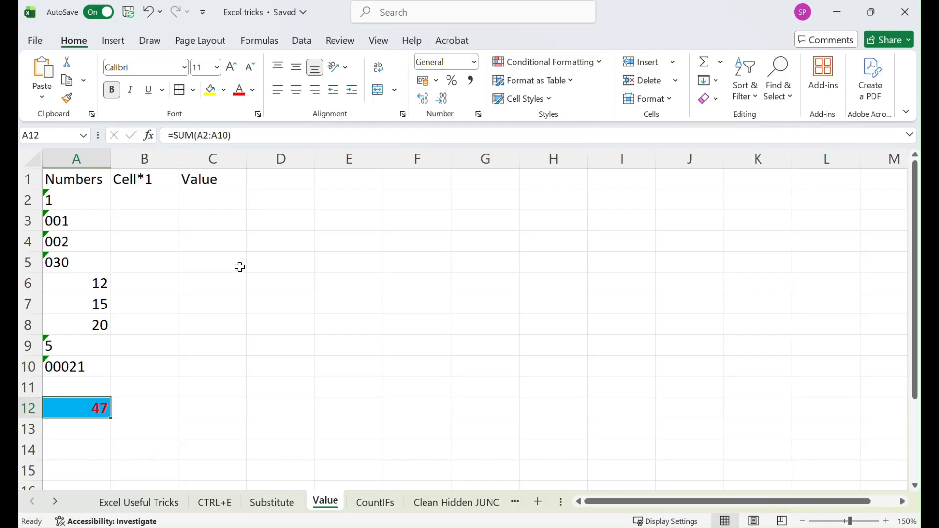
drag(92, 198, 101, 365)
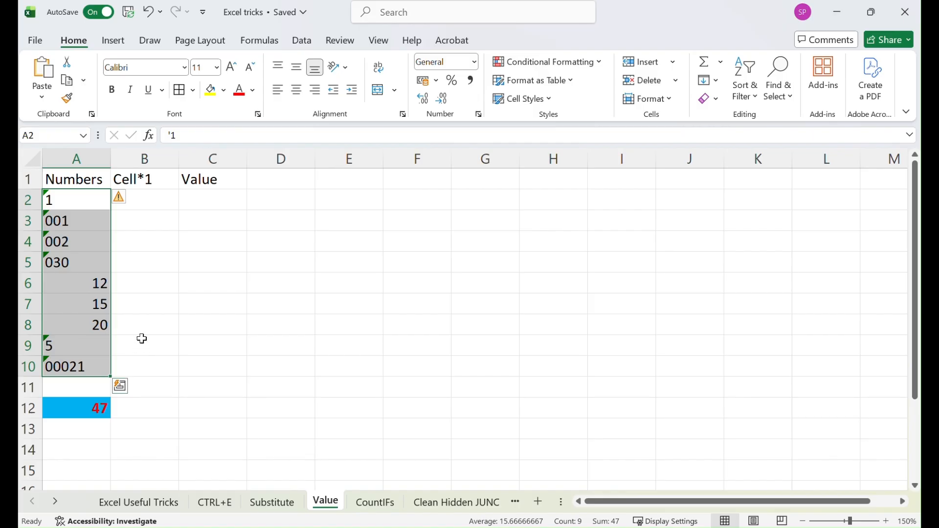
Enter 0001 as text with a leading apostrophe in C4, then clear that cell
click(197, 240)
text(')
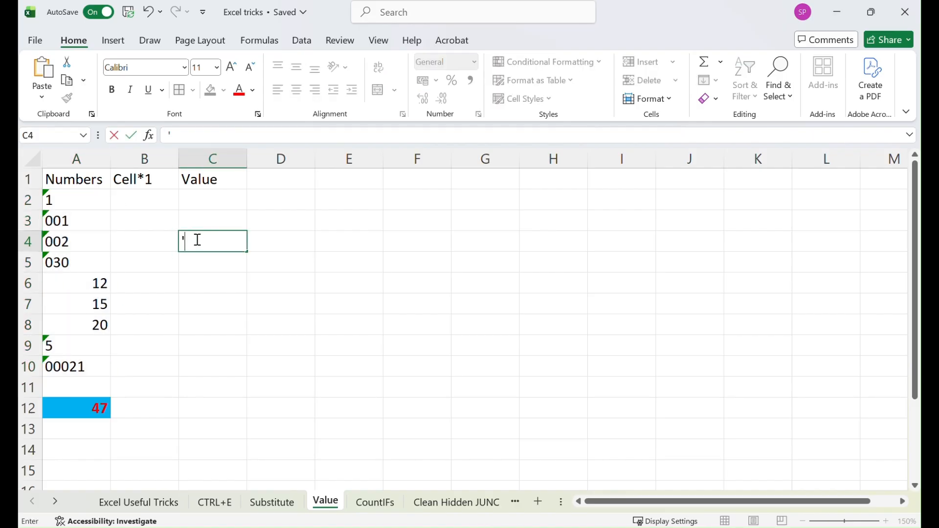
text(0001)
key(Return)
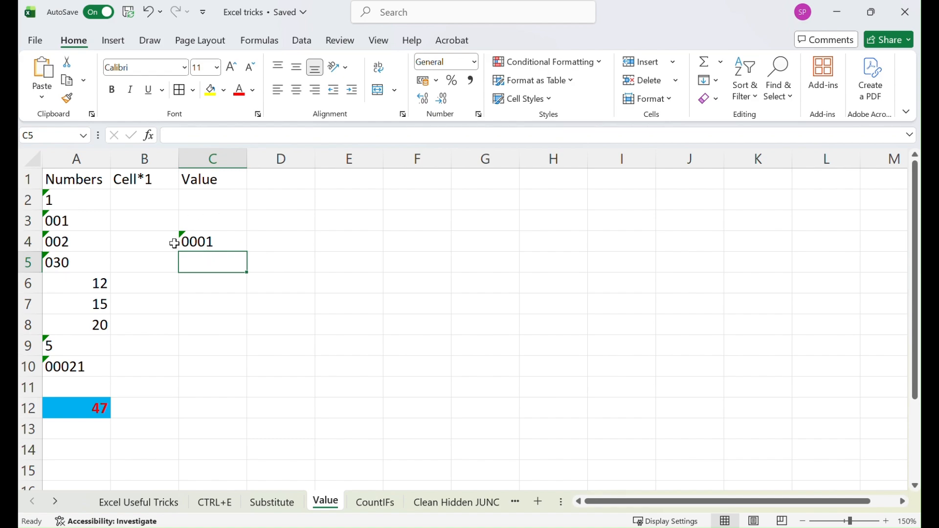
click(198, 242)
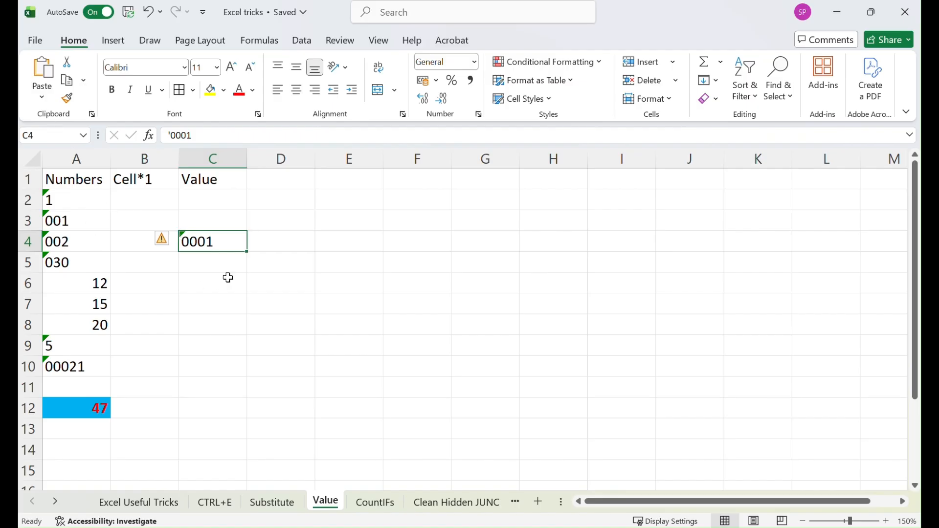
key(Delete)
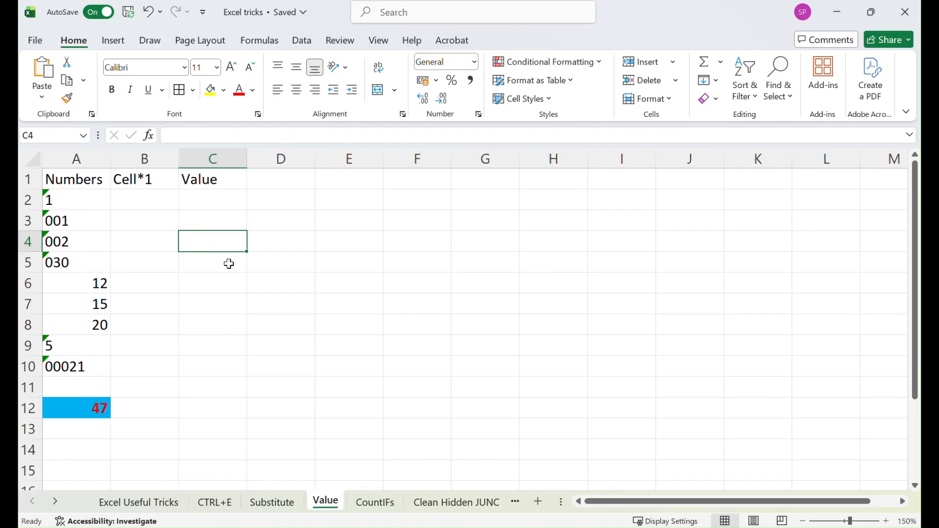
Edit the A12 total formula so it reads ="SUM: " & SUM(A2:A10), prefixing the result with a label
click(92, 407)
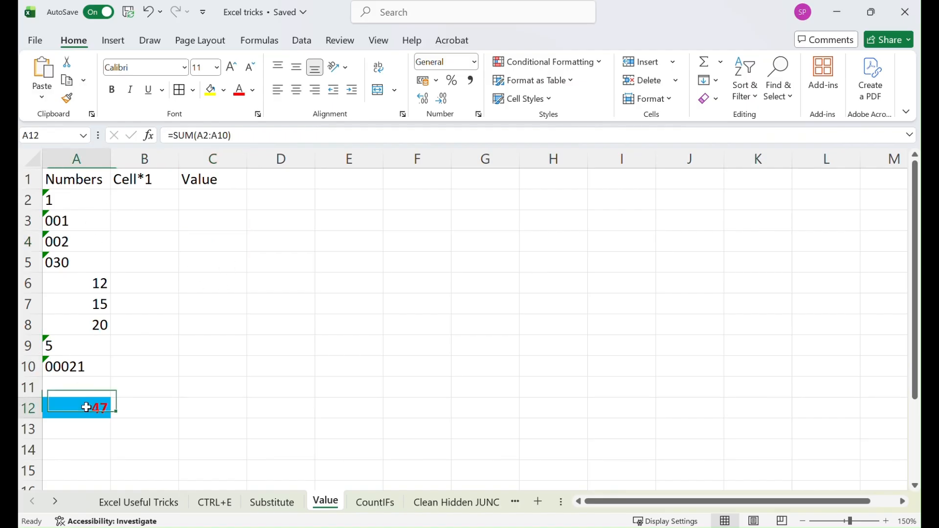
click(174, 137)
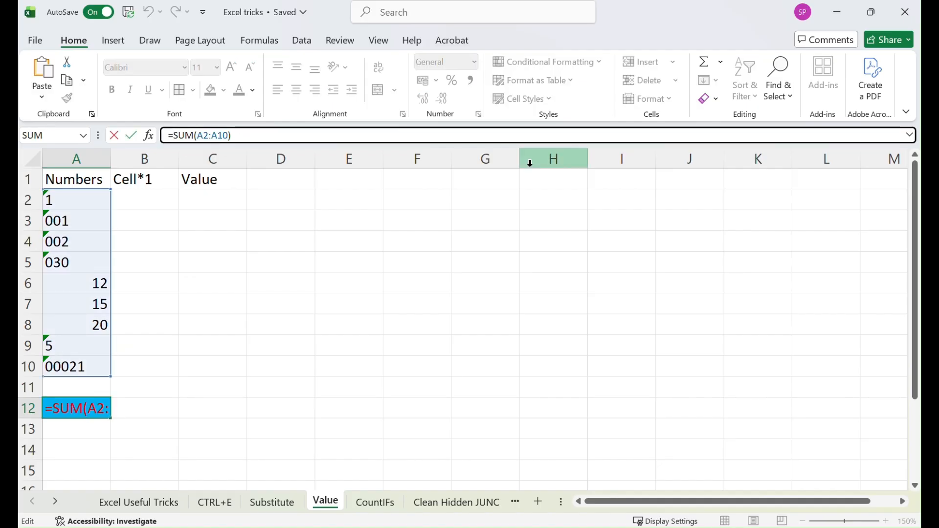
text("SUM)
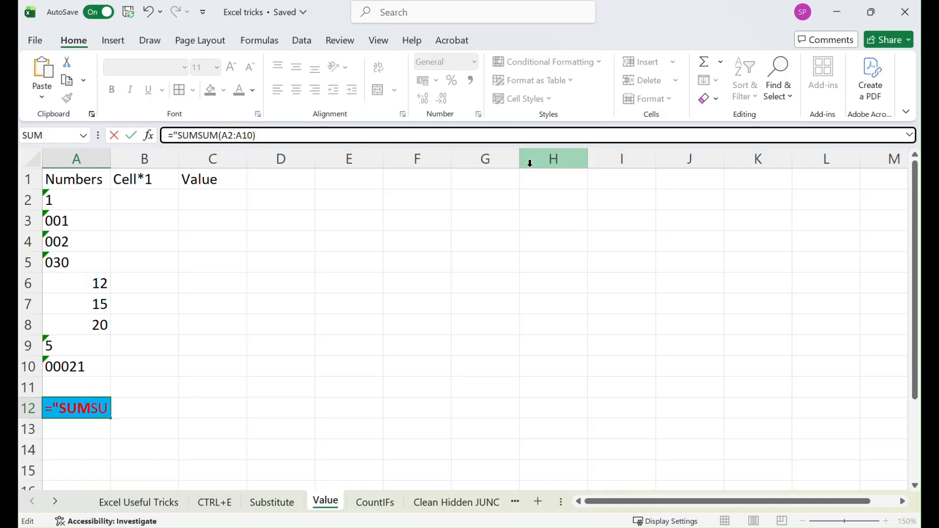
key(BackSpace)
text(" &)
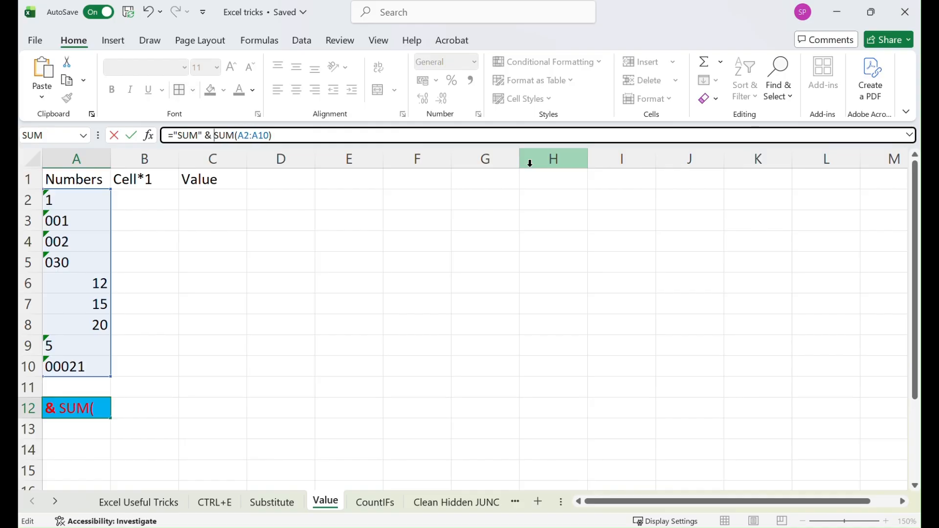
key(Return)
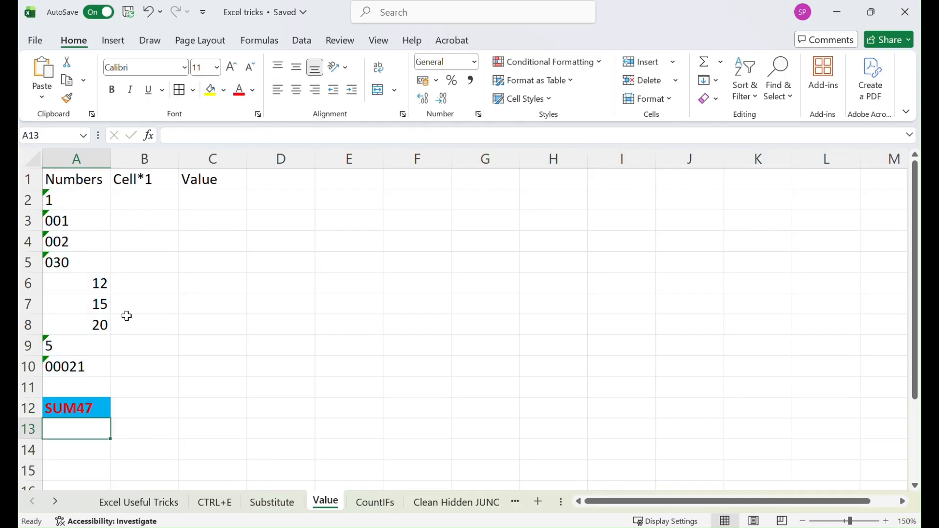
click(74, 409)
click(199, 135)
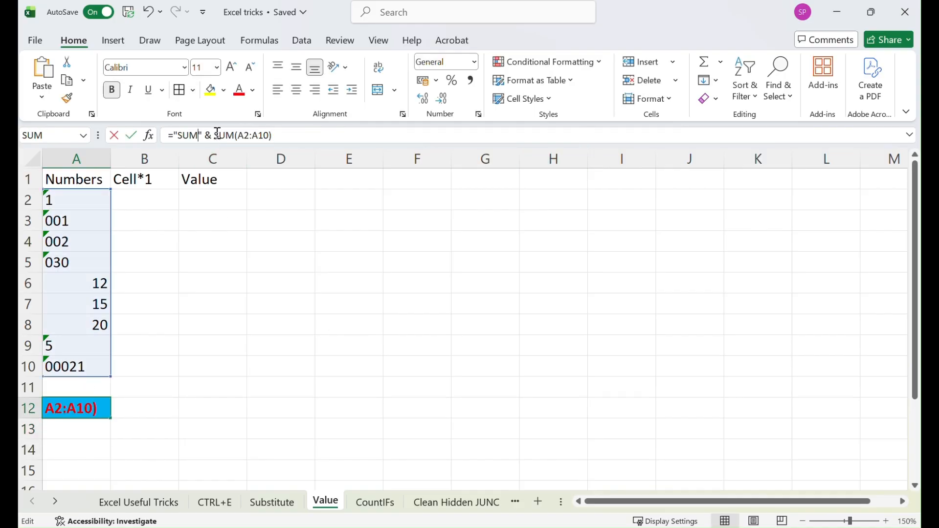
text(:)
key(Return)
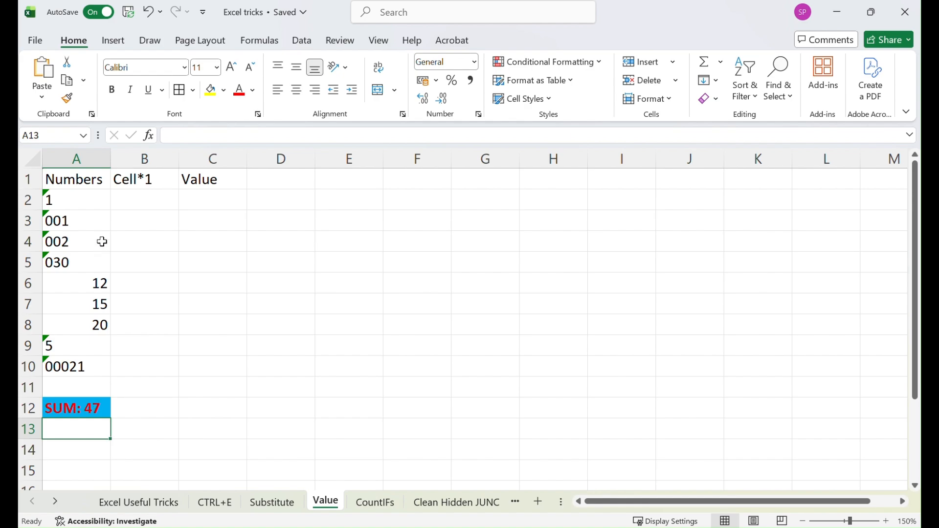
Compare the true numbers in A6:A8 with the range used by the A12 SUM formula
drag(96, 284, 100, 325)
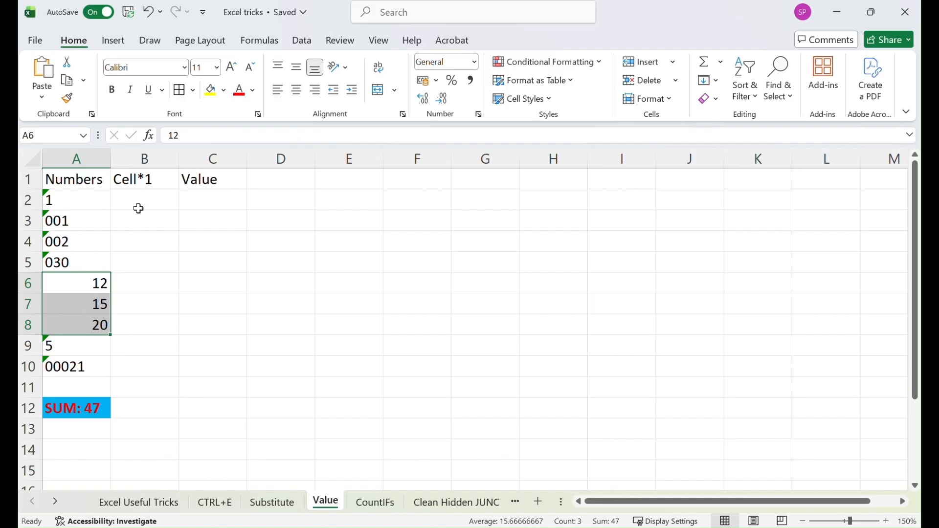
click(87, 408)
drag(244, 135, 276, 135)
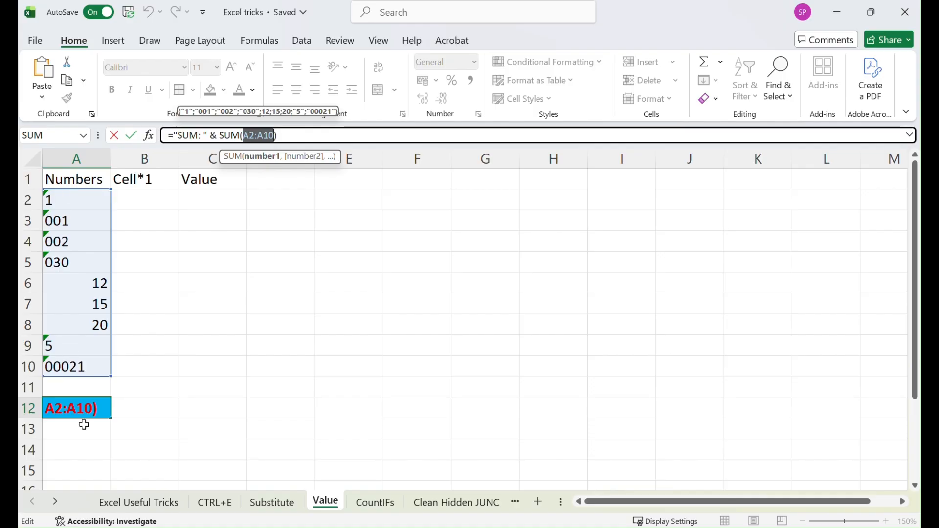
key(Return)
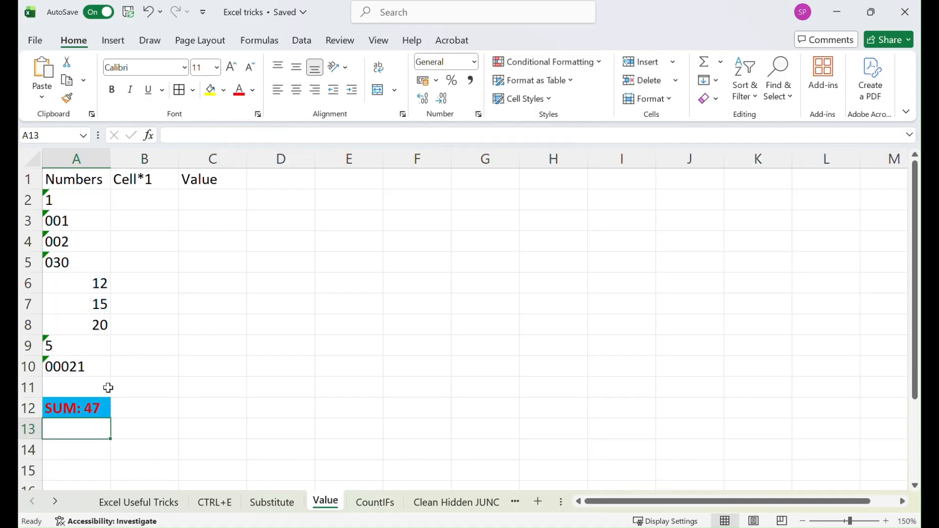
Enter =A2*1 in B2 and fill it down to B10 to convert the text numbers
click(138, 200)
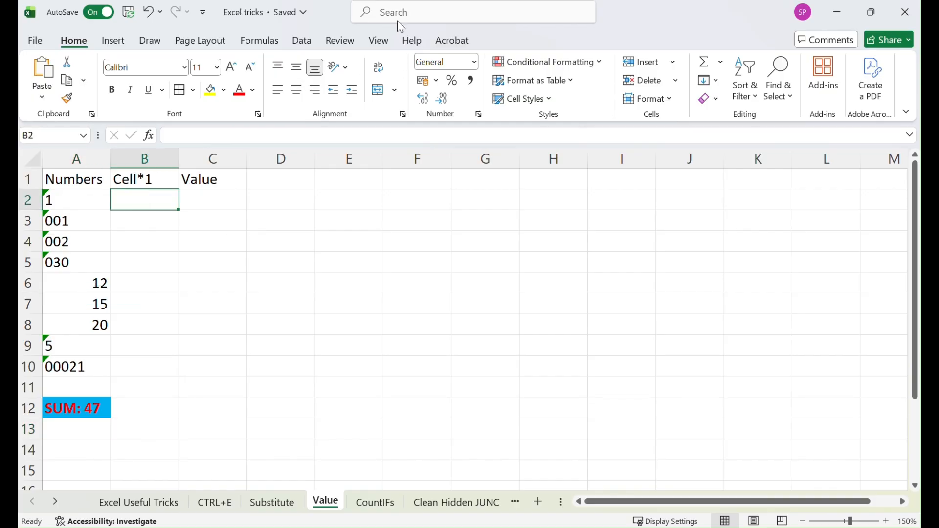
click(148, 200)
text(=)
click(62, 199)
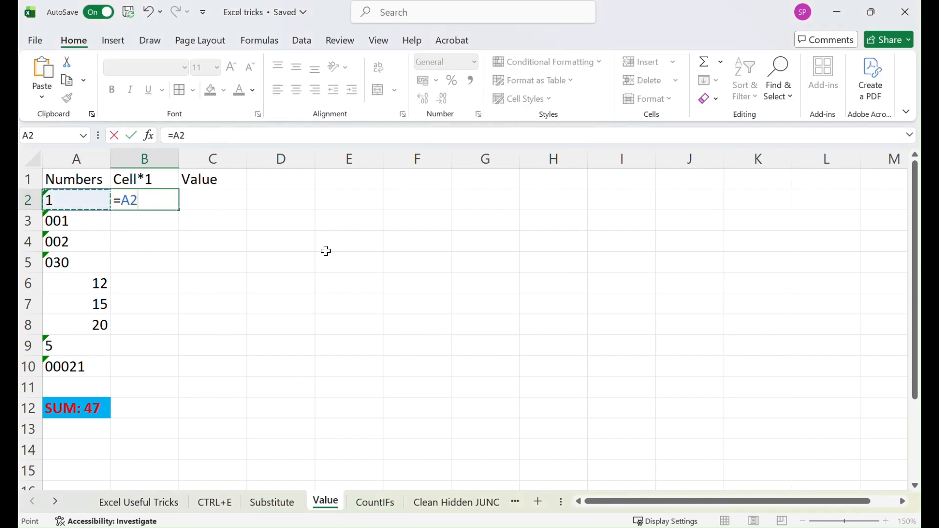
text(*)
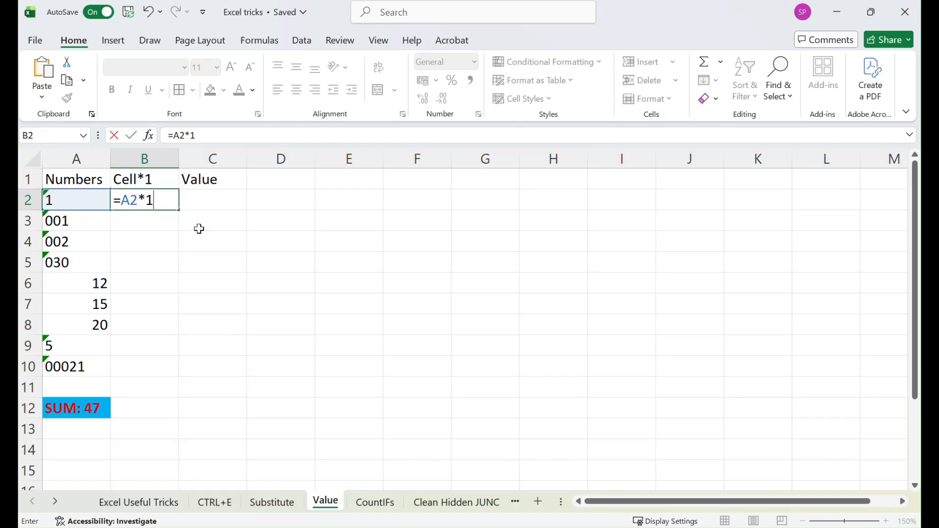
key(Return)
click(173, 207)
drag(177, 210, 169, 376)
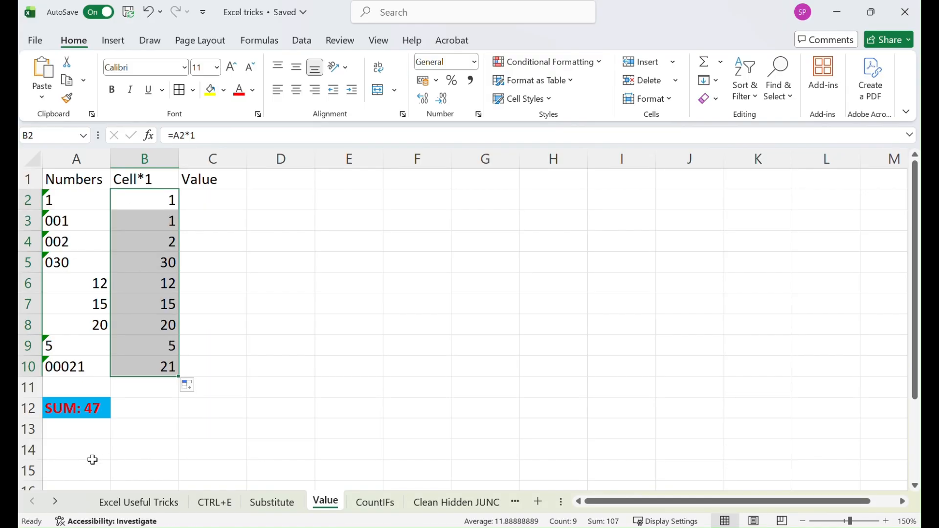
Copy the labelled SUM formula from A12 across to B12
click(87, 408)
drag(111, 418, 161, 417)
click(274, 410)
click(147, 410)
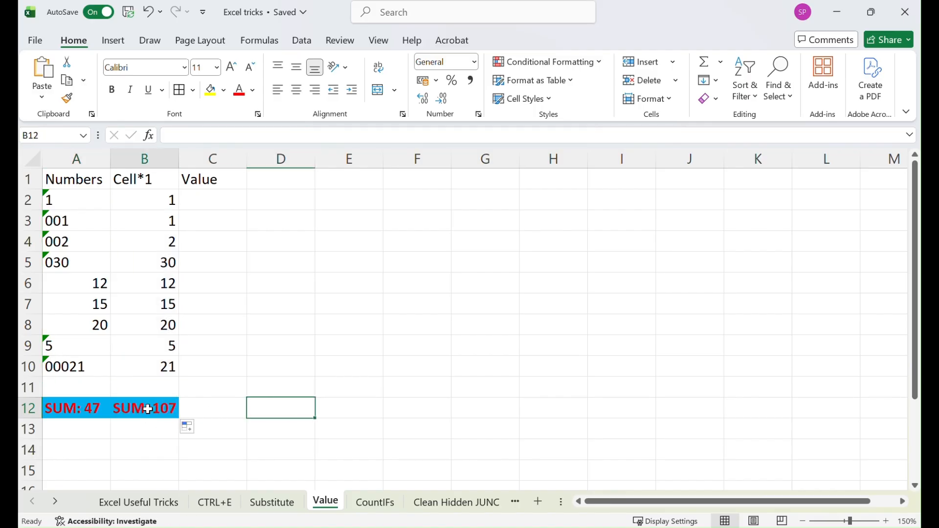
Format B12 with a green font colour and a black fill
click(225, 91)
click(253, 91)
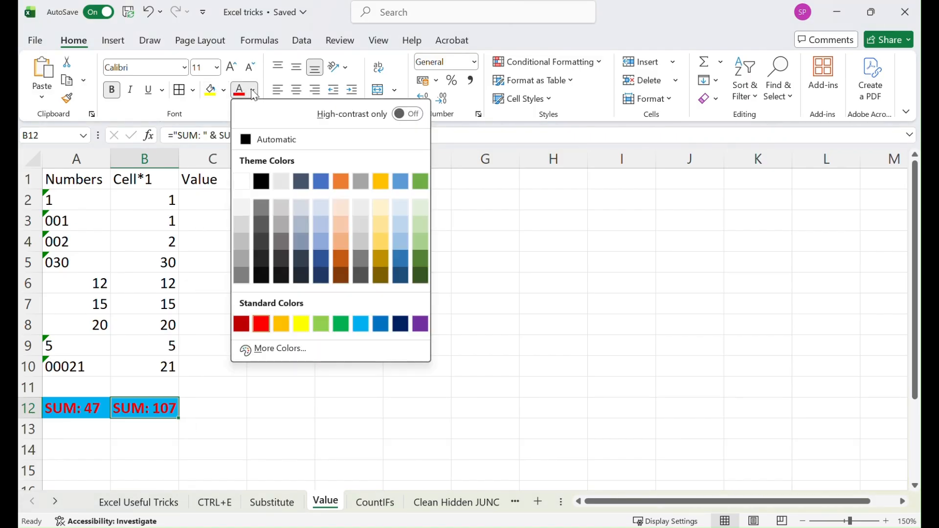
click(321, 325)
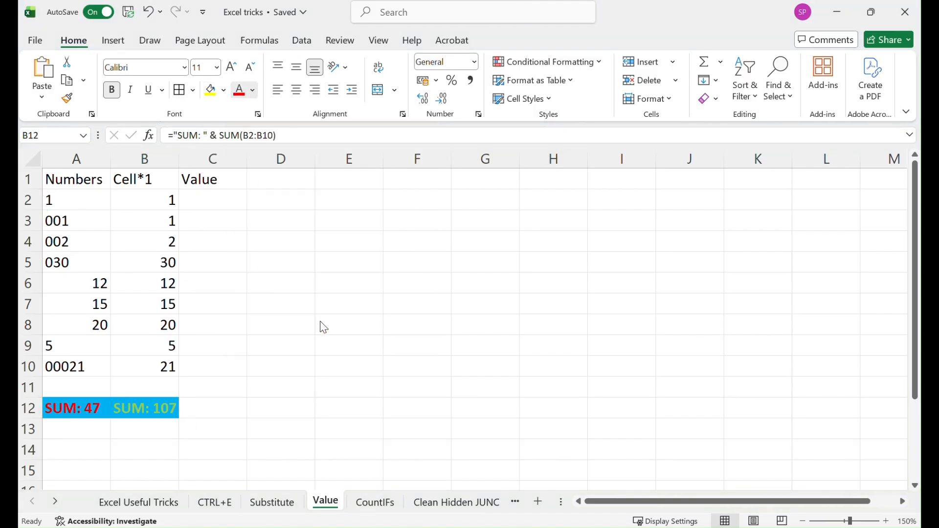
click(225, 92)
click(233, 159)
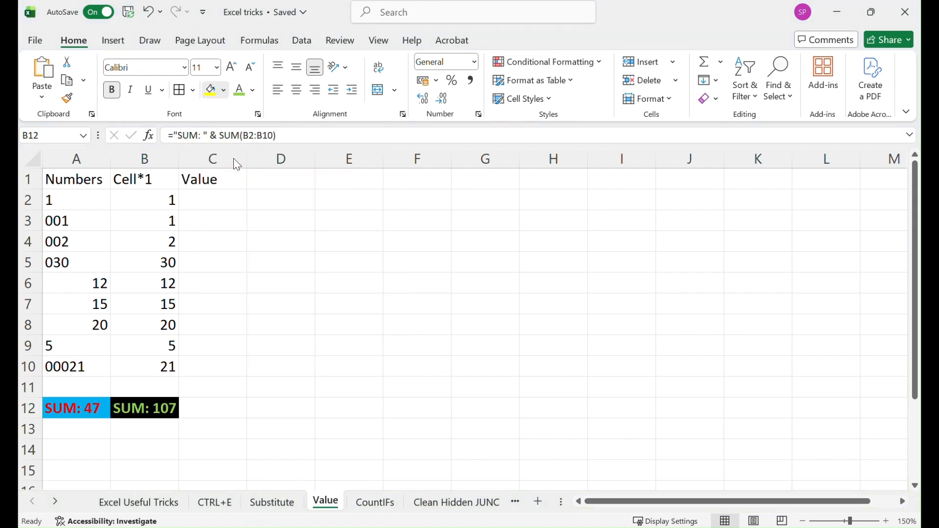
click(235, 364)
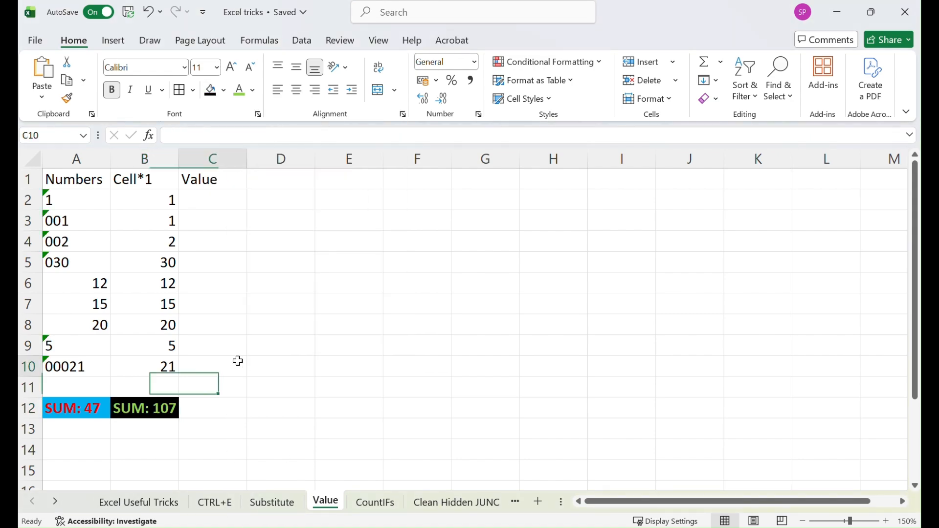
Enter =VALUE(A2) in C2 and fill it down to C10
click(191, 198)
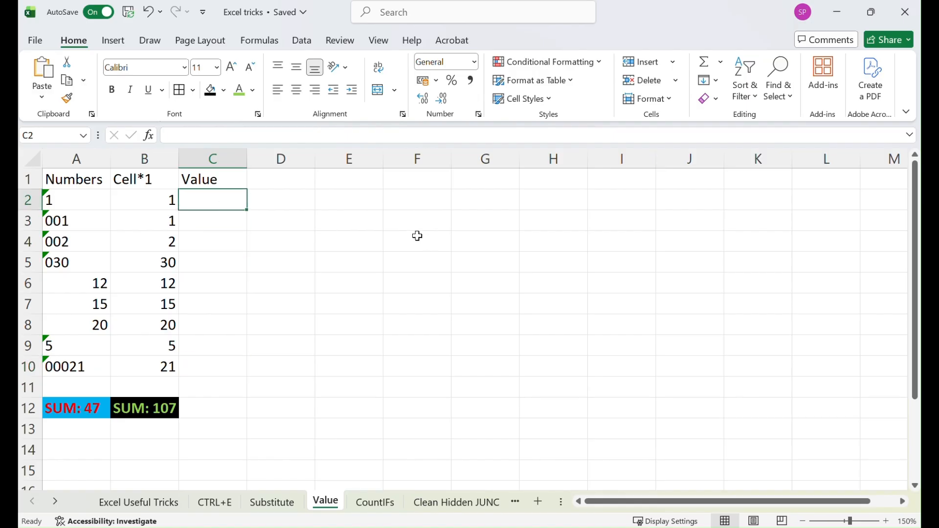
text(=)
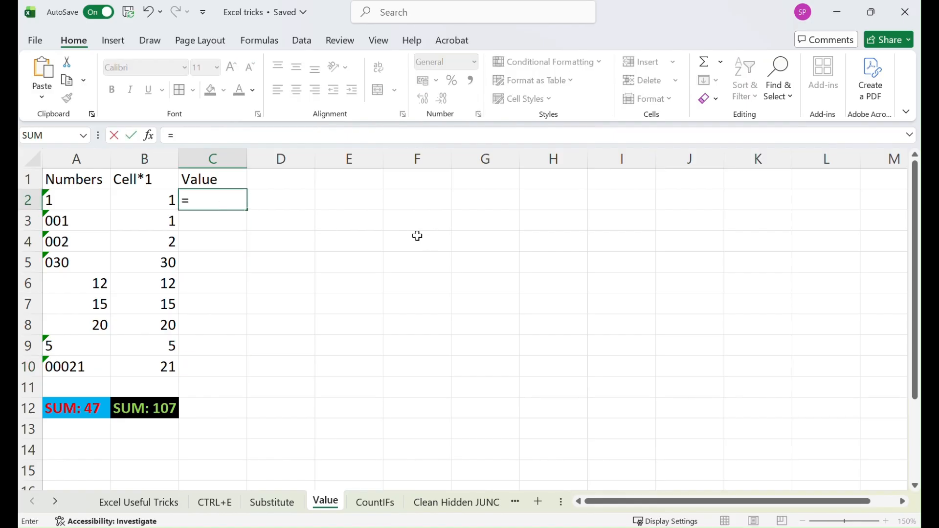
text(value)
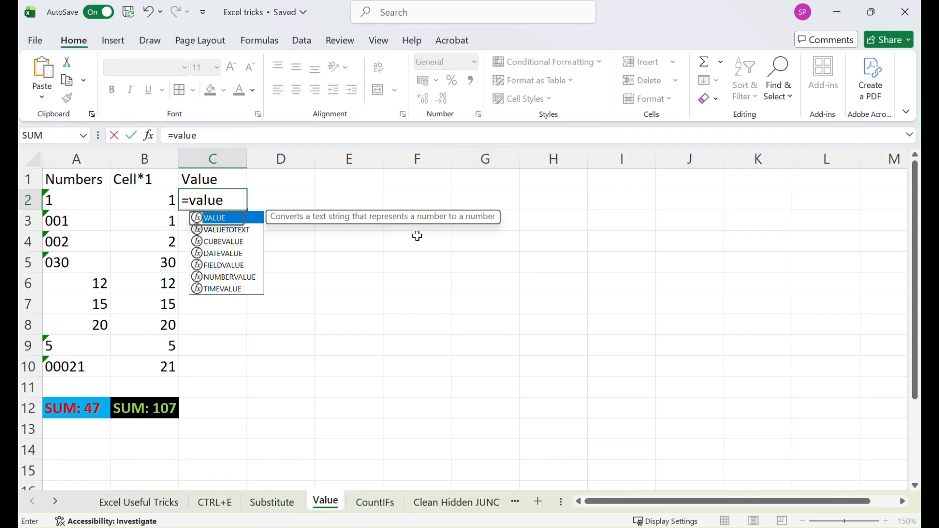
key(Tab)
click(82, 201)
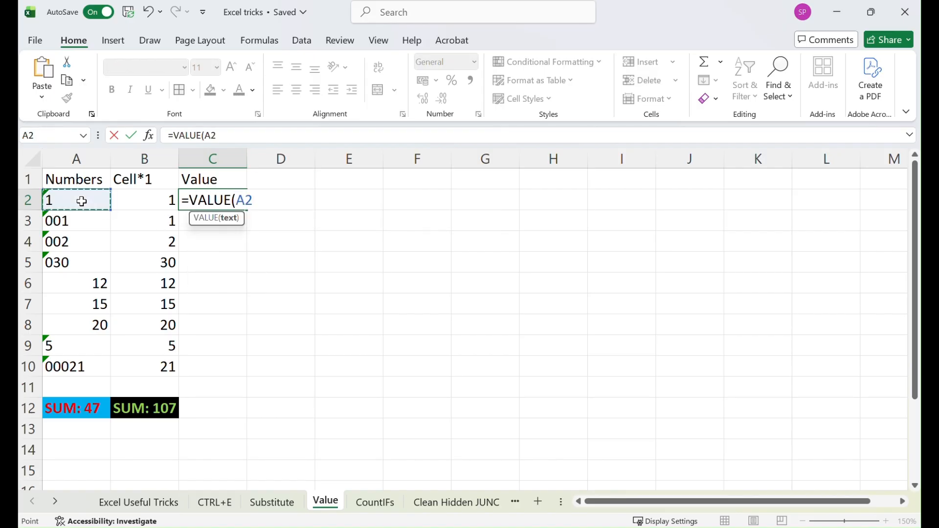
text())
key(Return)
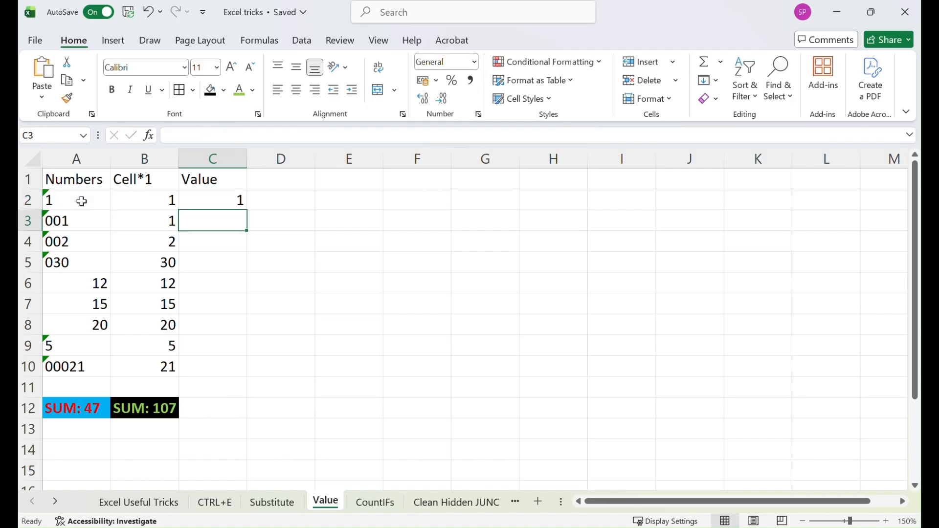
click(212, 202)
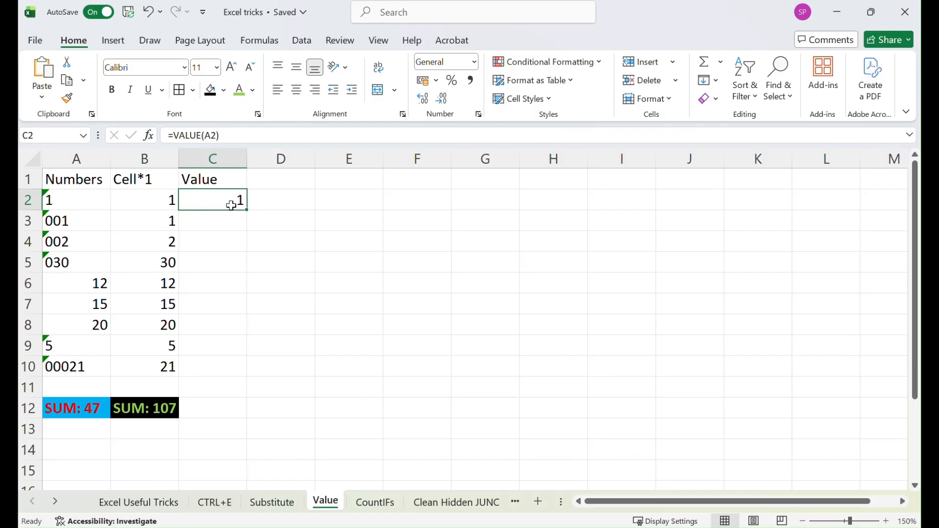
drag(246, 211, 251, 377)
Copy the labelled SUM formula and formatting from B12 to C12, then check its C2:C10 range
click(175, 410)
drag(179, 419, 255, 410)
click(236, 408)
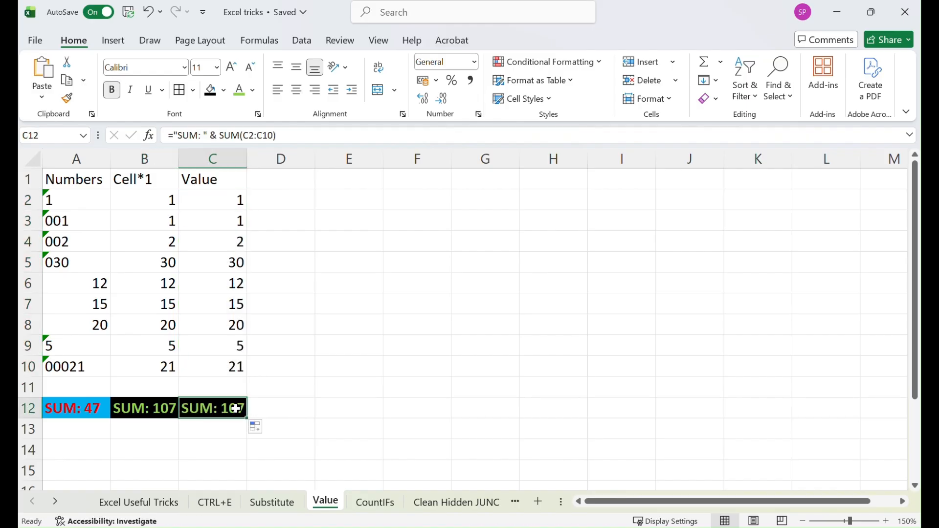
click(258, 136)
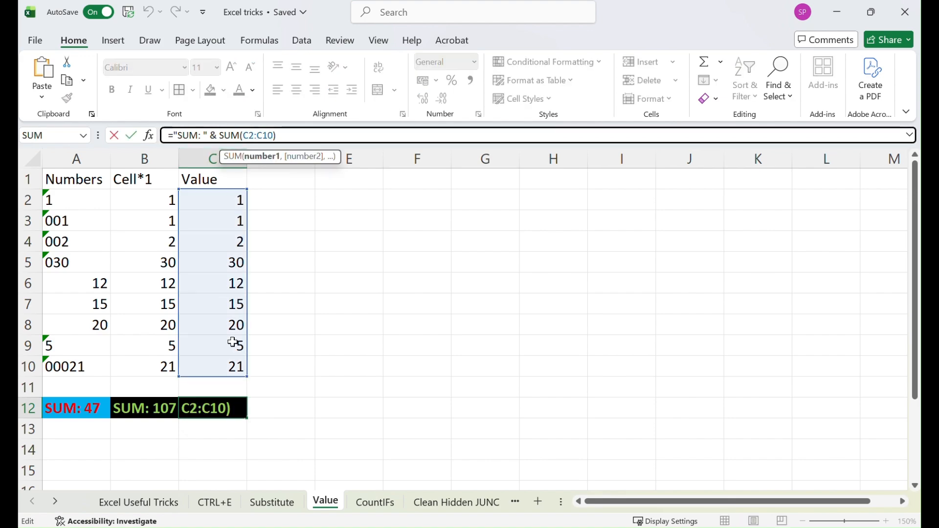
key(Return)
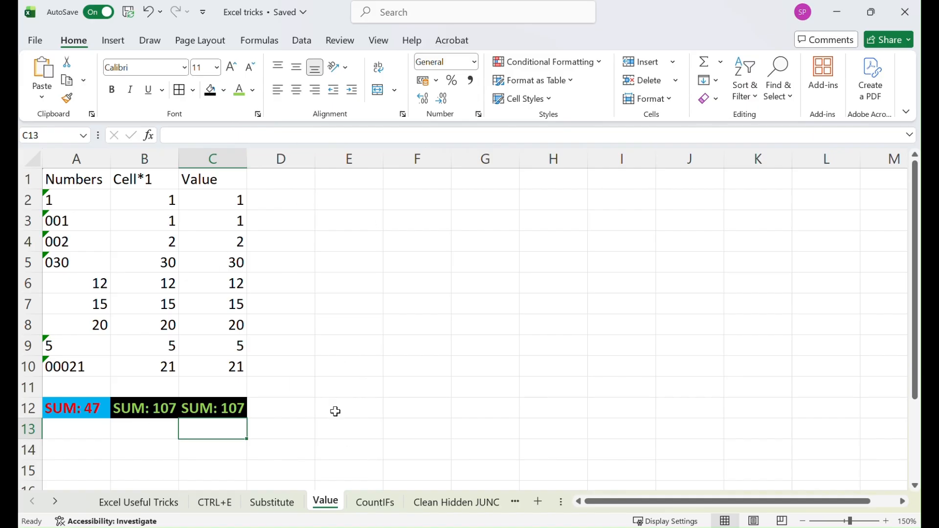
Switch to the CountIFs sheet
click(376, 503)
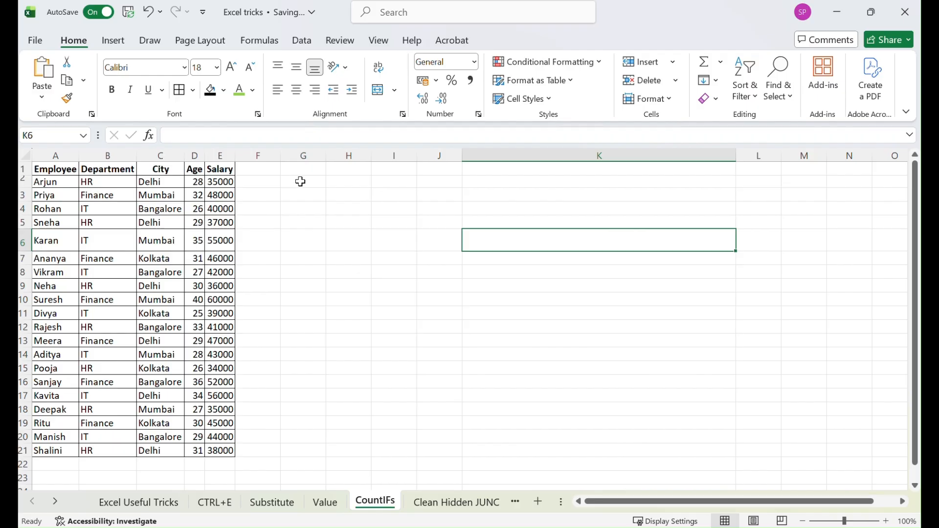
Enter the criterion HR in G2 and increase the height of row 2
click(301, 182)
text(HR)
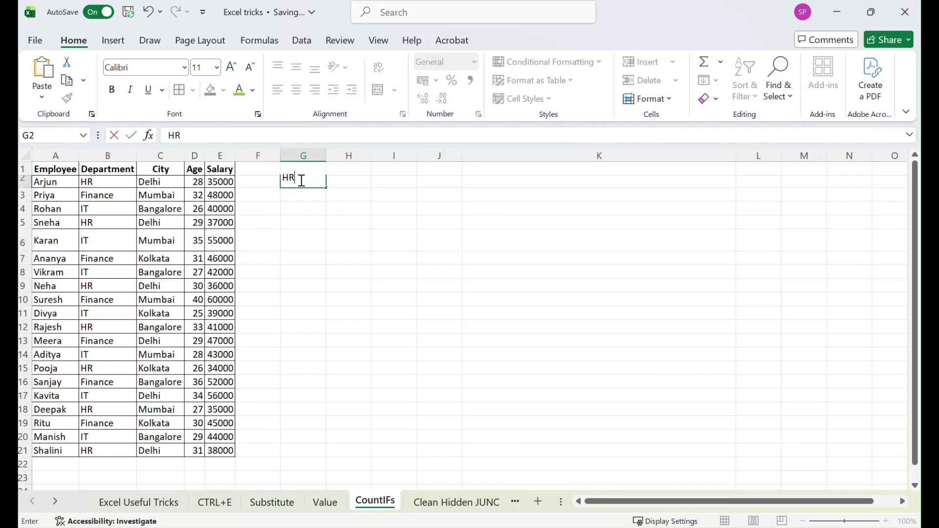
key(Tab)
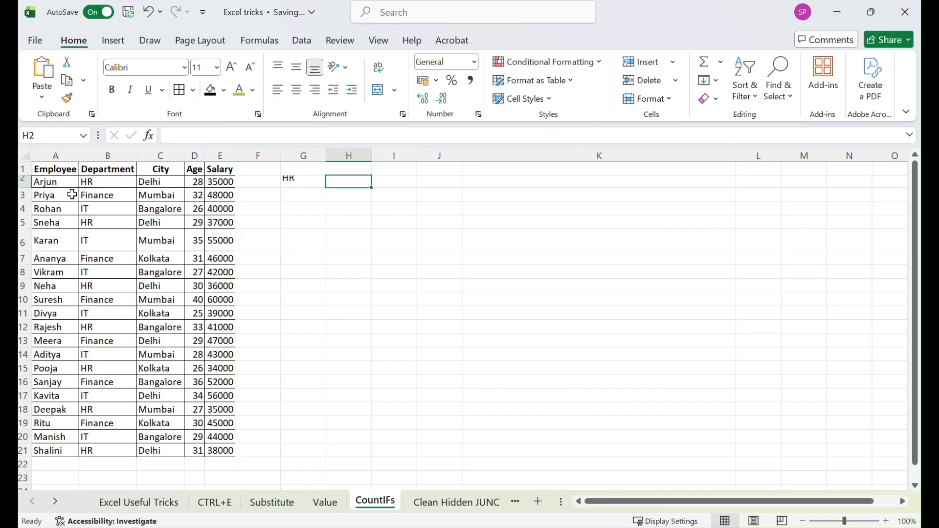
drag(28, 175, 29, 205)
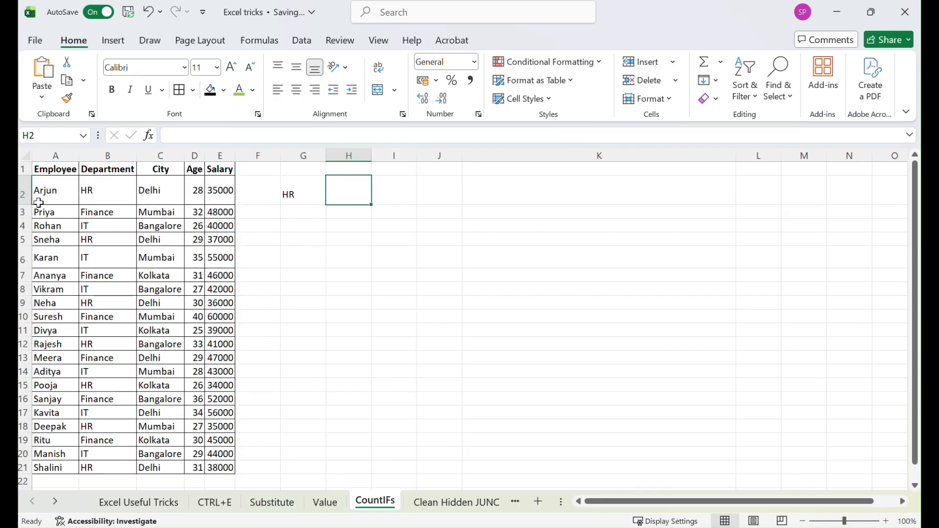
Copy the city Delhi from C2 into H2
click(161, 189)
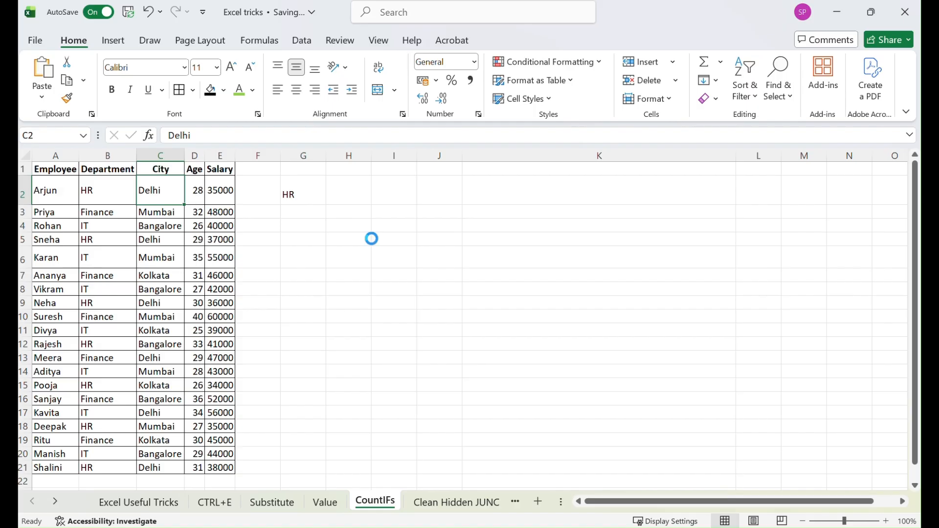
key(ctrl+c)
click(361, 195)
key(ctrl+v)
click(402, 191)
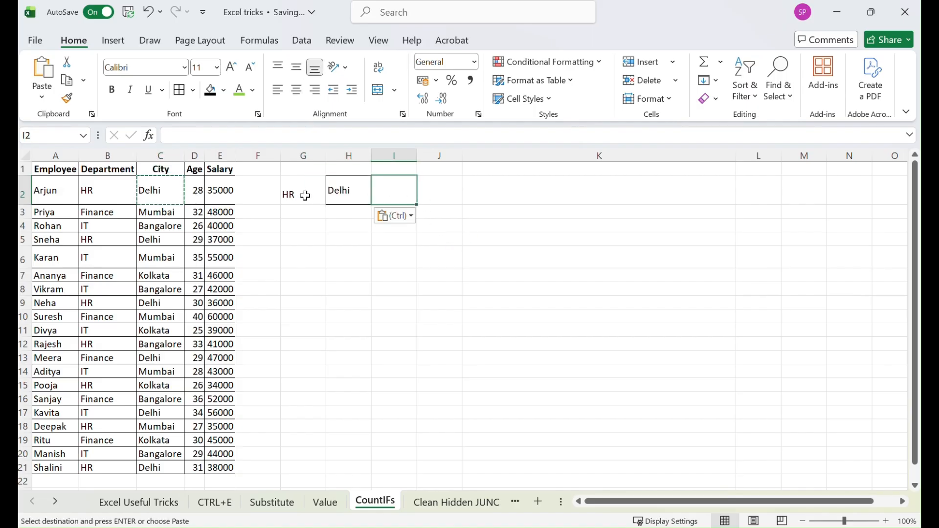
Give the criteria cells G2:H2 a yellow fill and middle vertical alignment
drag(299, 195, 345, 194)
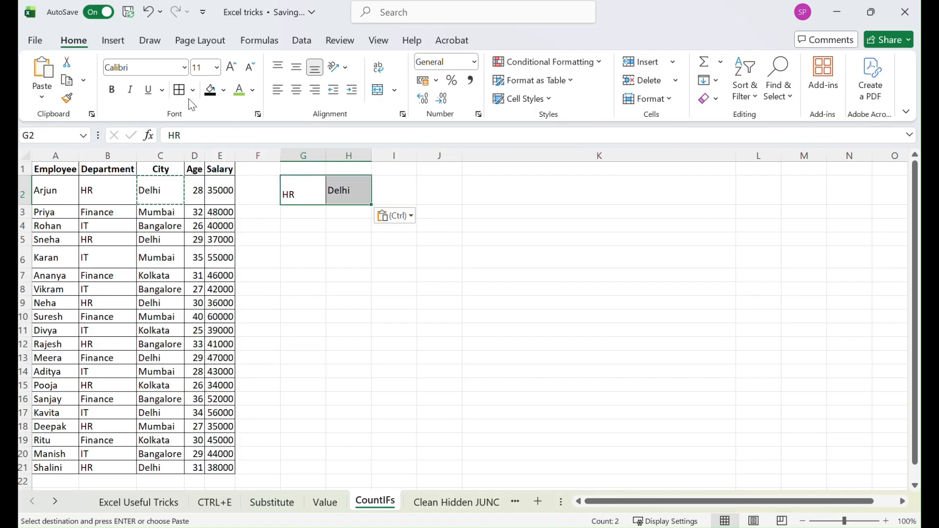
key(Escape)
click(223, 90)
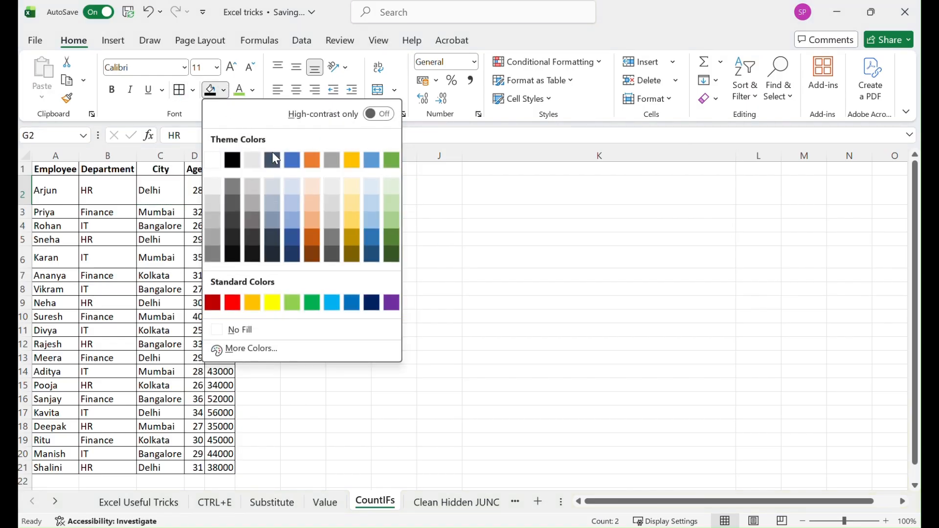
click(333, 304)
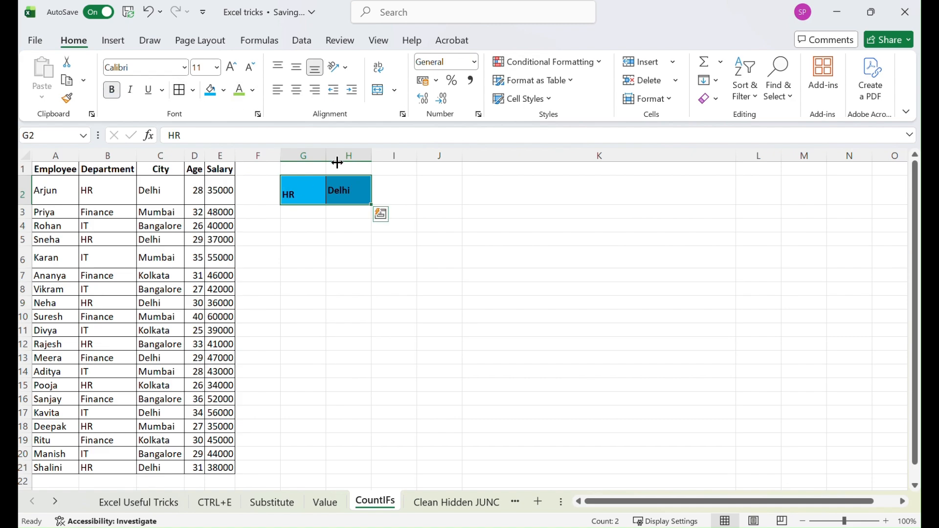
click(224, 90)
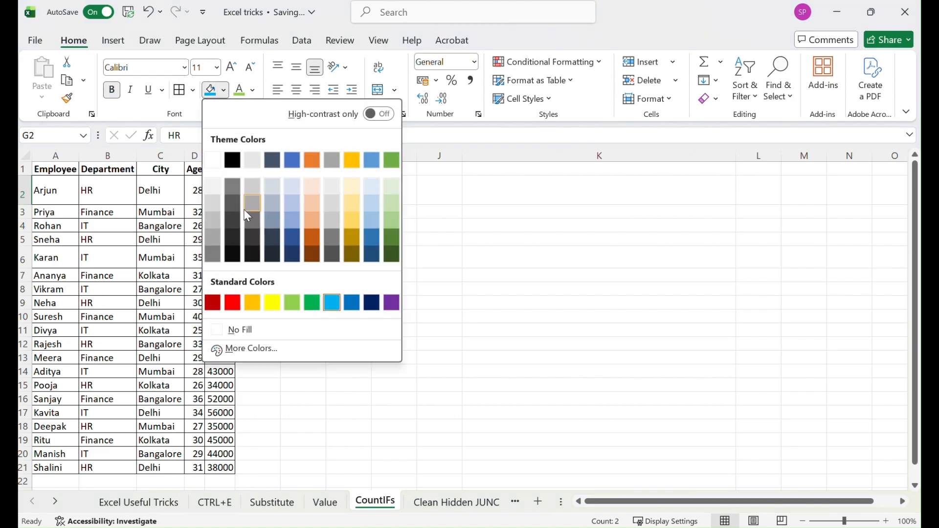
click(273, 303)
click(296, 67)
click(439, 191)
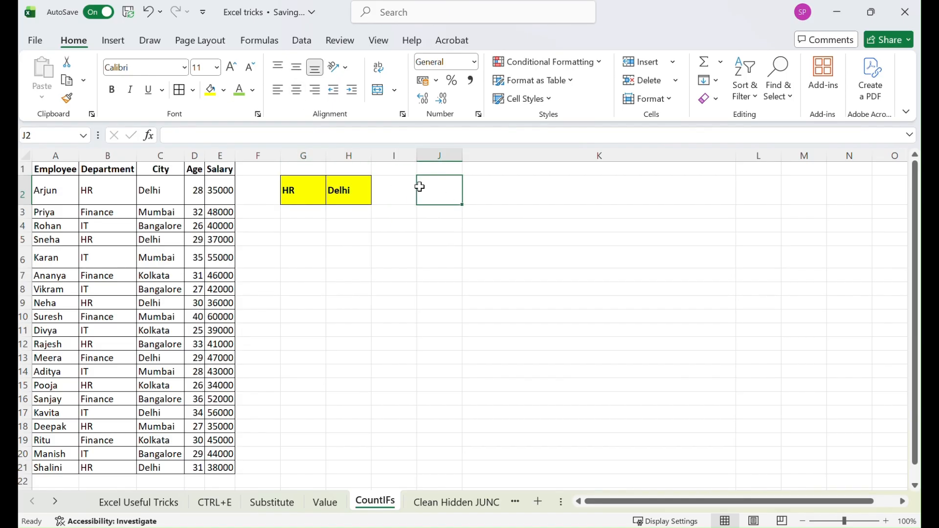
text(=)
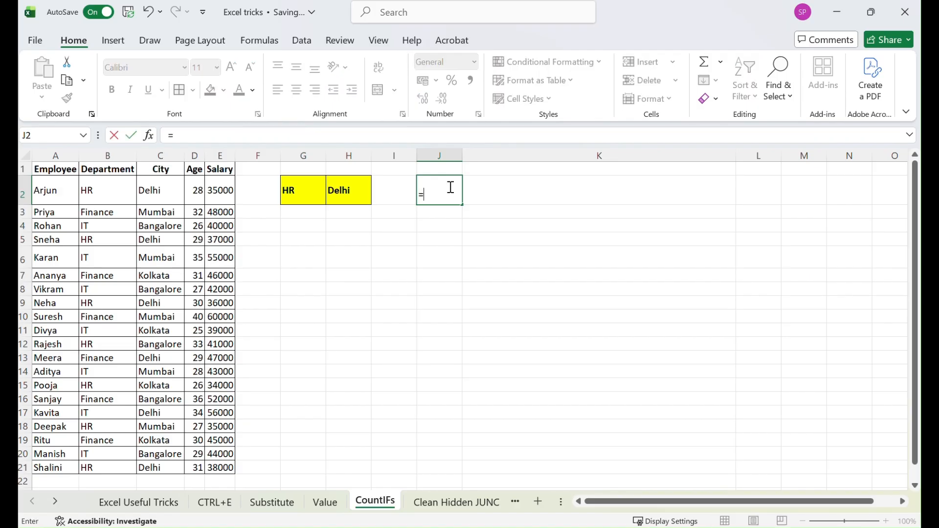
text(countif)
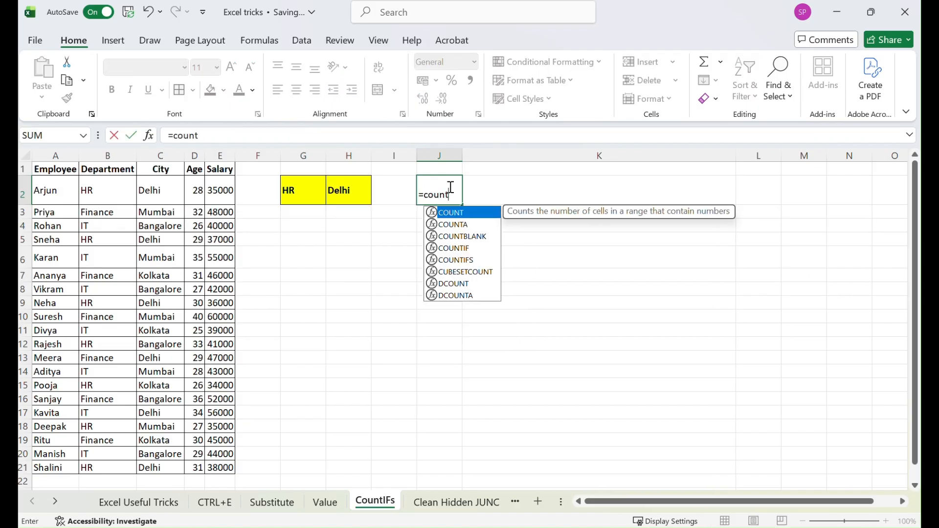
key(Tab)
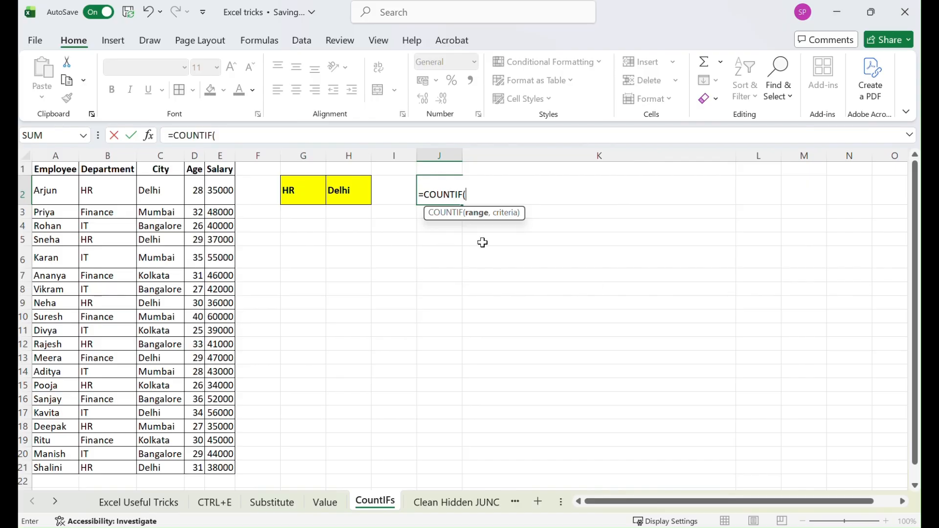
key(Escape)
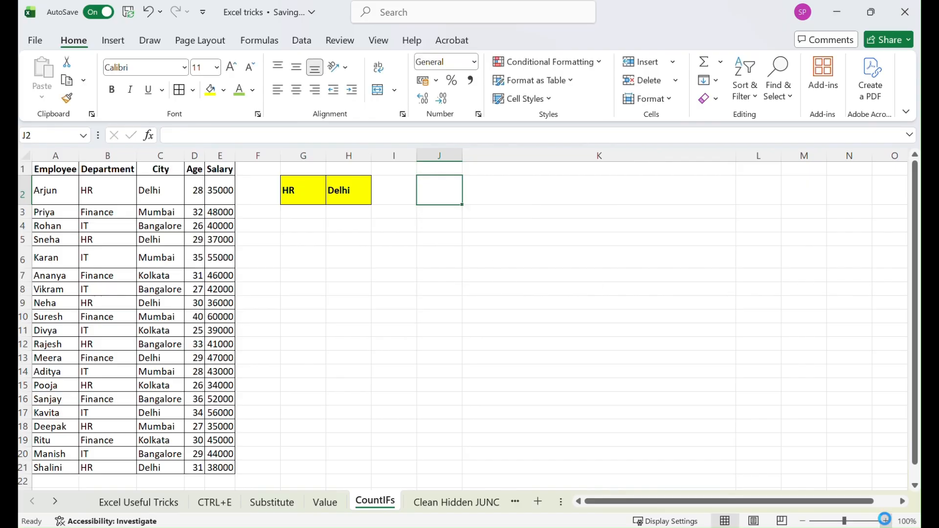
In J2, enter =COUNTIFS(B:B,G2,C:C,H2) to count employees matching both the department and city criteria
click(887, 521)
click(887, 522)
click(887, 522)
click(887, 522)
scroll(713, 283, up, 1)
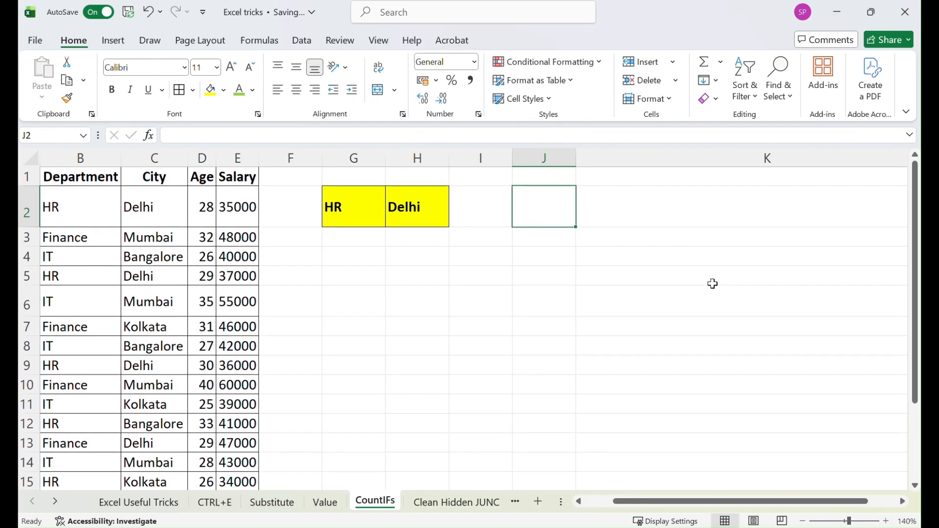
click(888, 522)
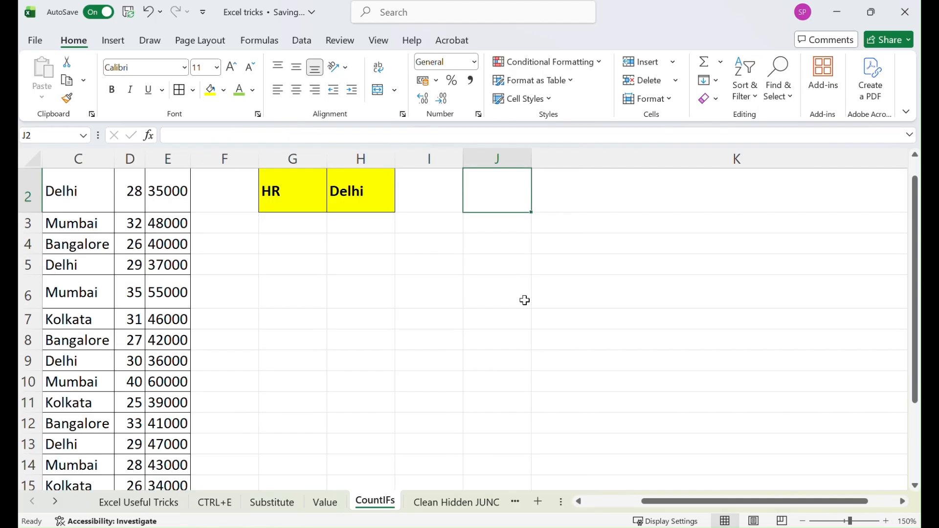
scroll(514, 336, up, 1)
double_click(490, 216)
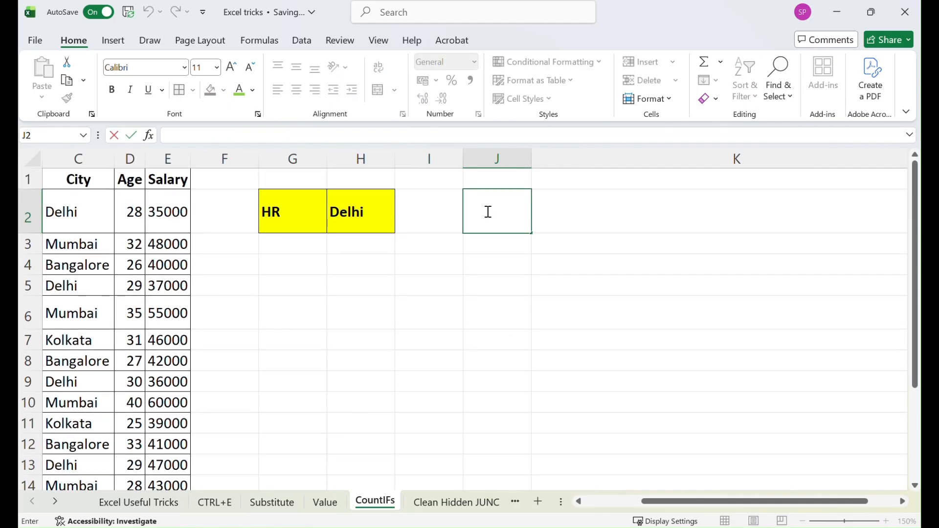
text(=co)
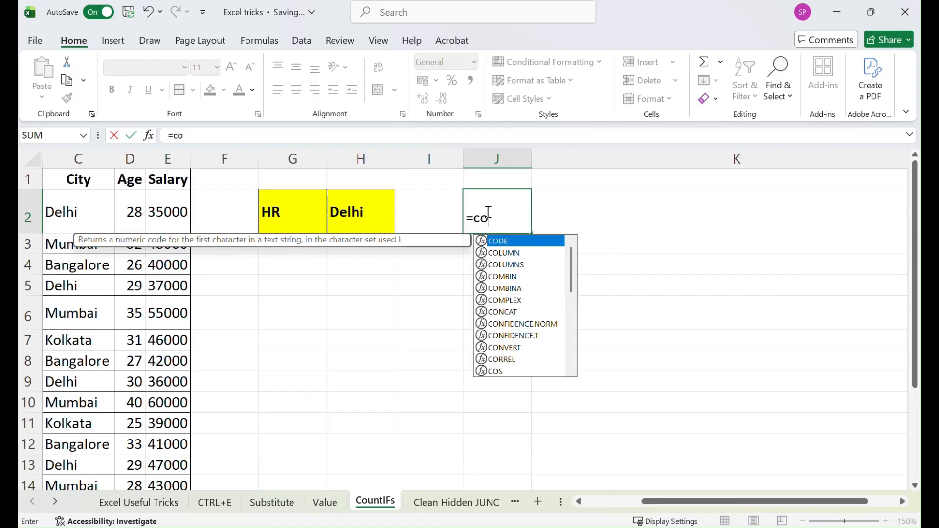
text(untif)
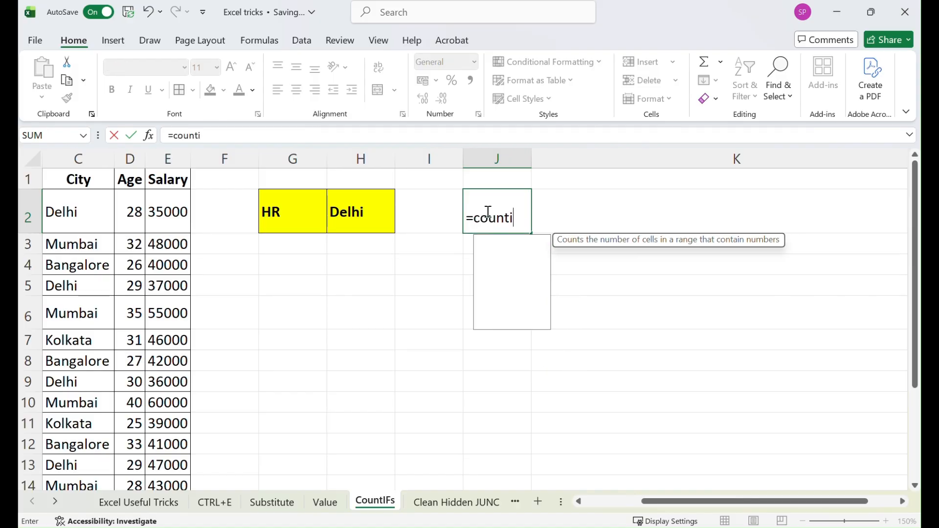
key(Tab)
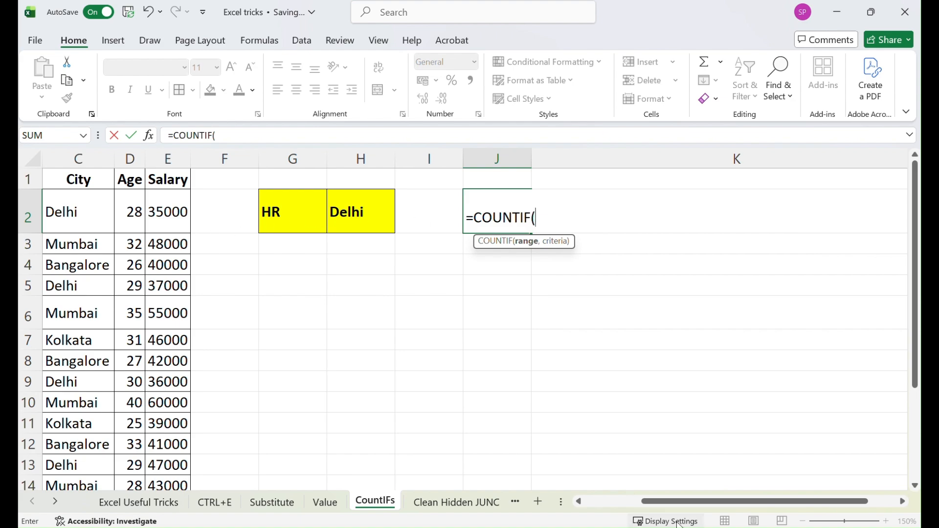
drag(668, 503, 612, 504)
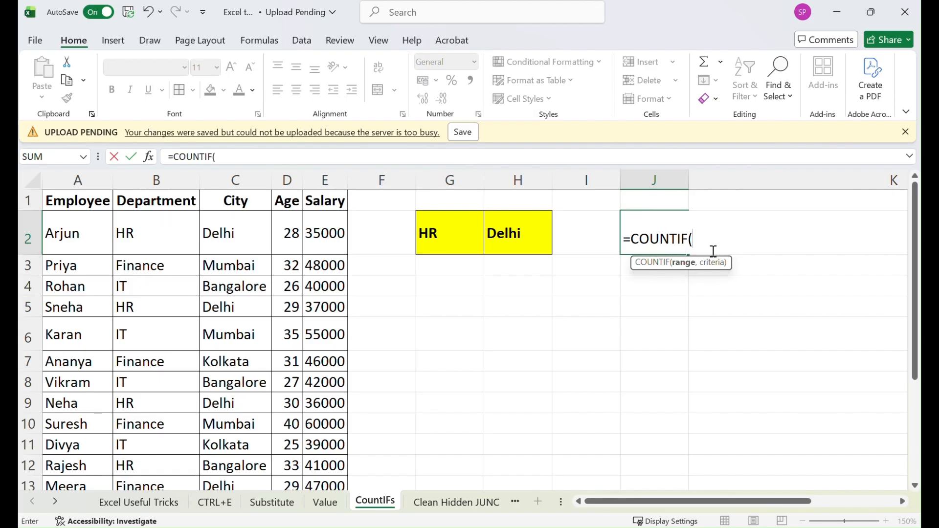
key(BackSpace)
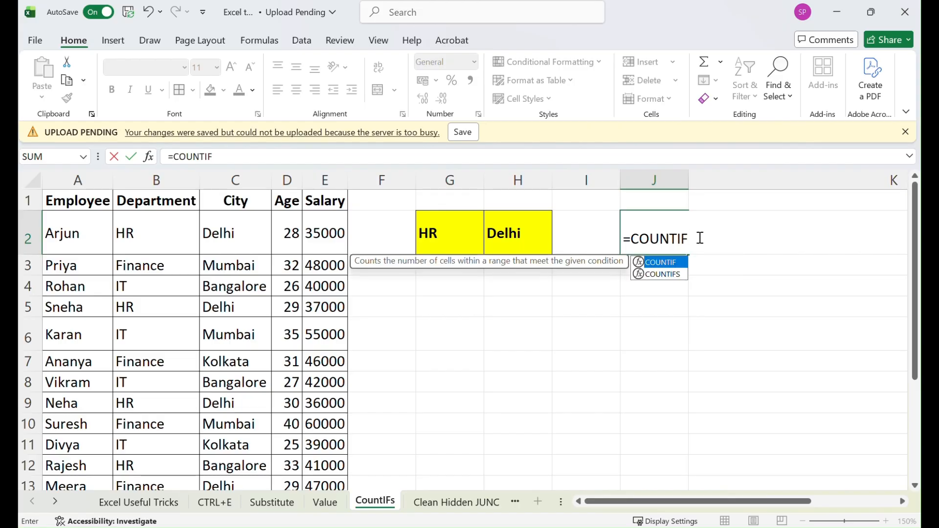
text(s)
key(Tab)
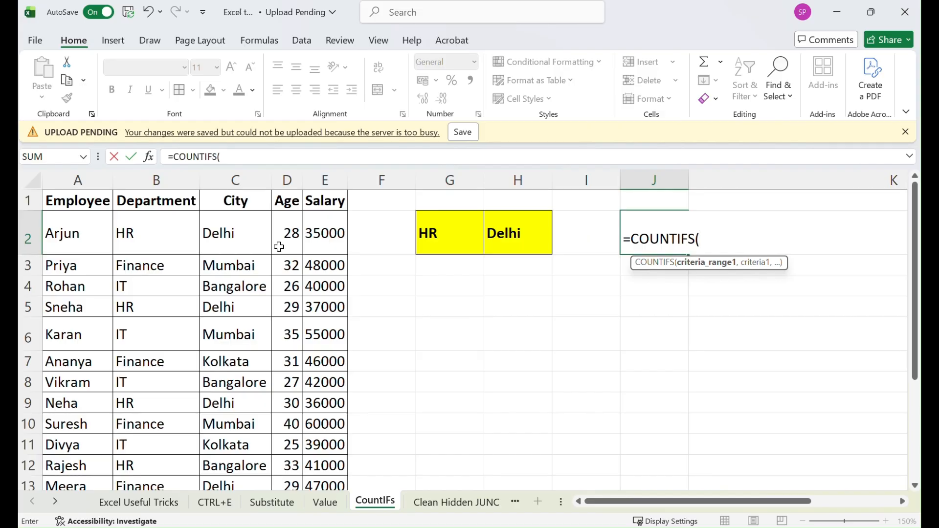
click(163, 180)
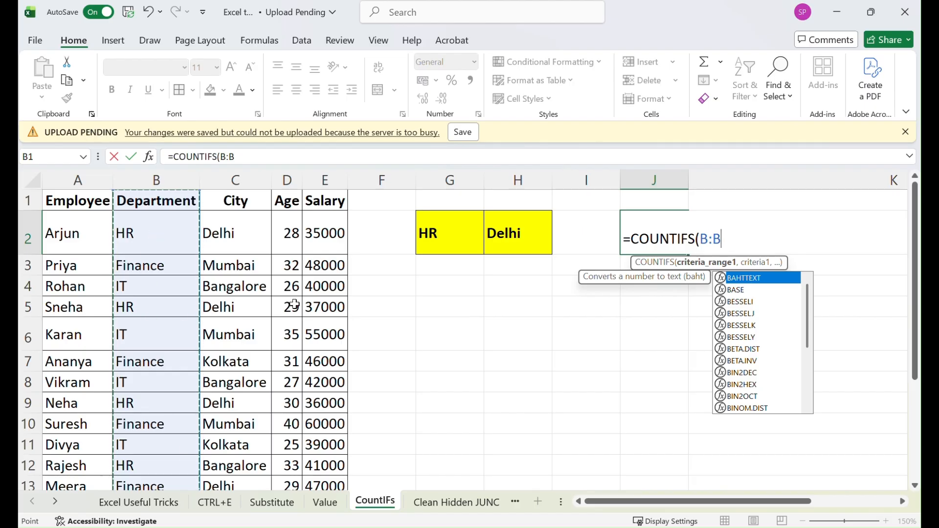
text(,)
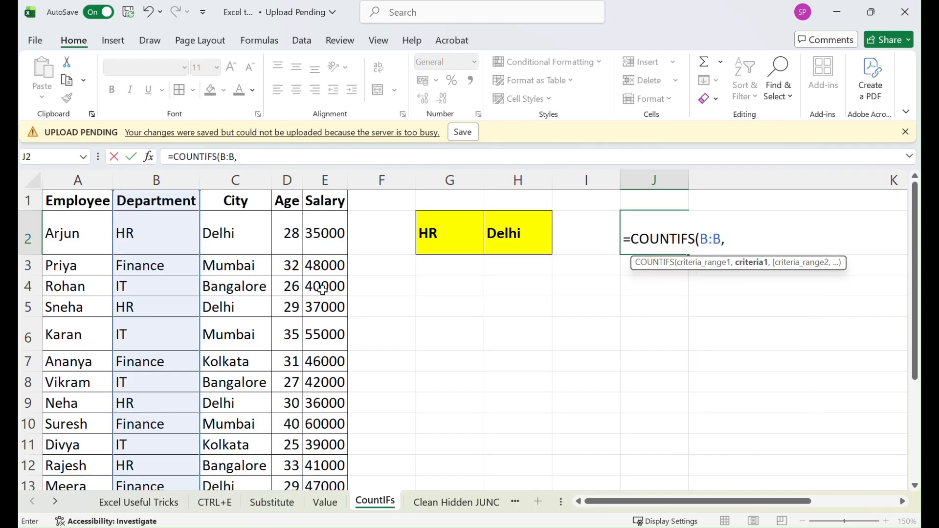
click(447, 231)
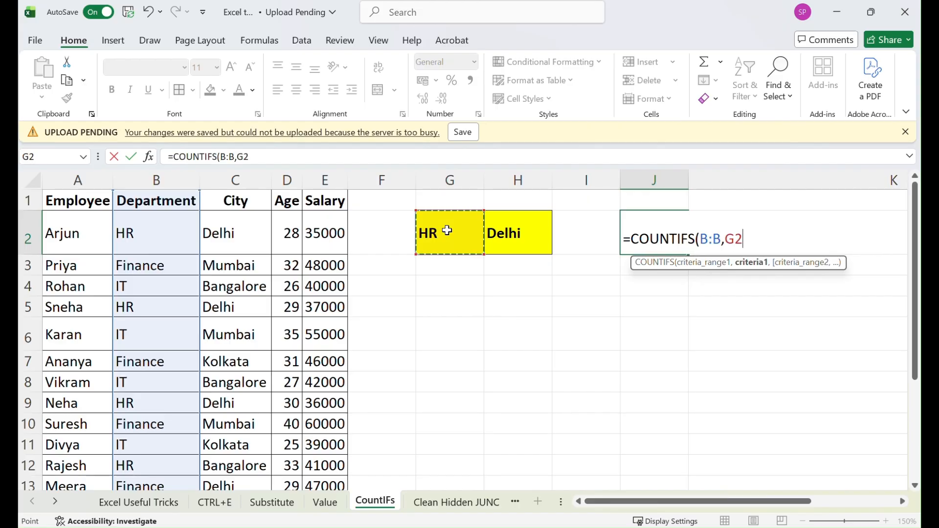
text(,)
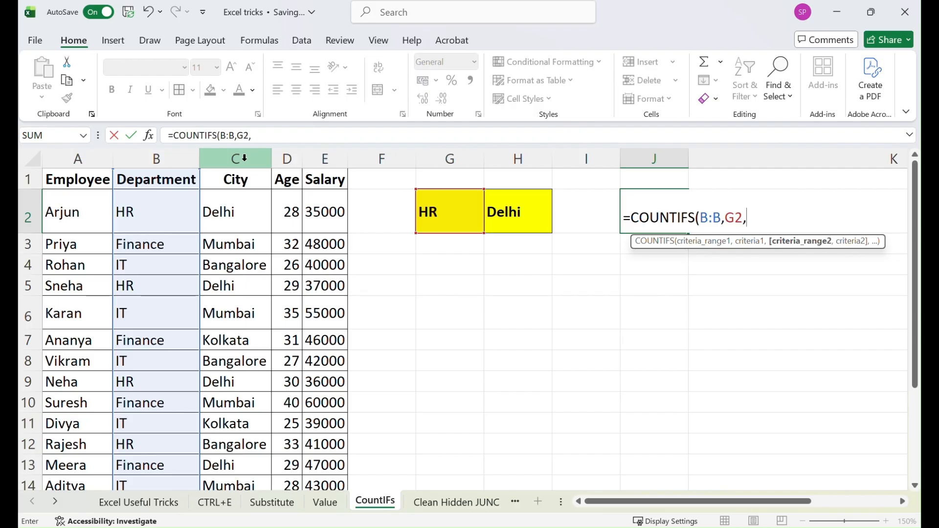
click(252, 165)
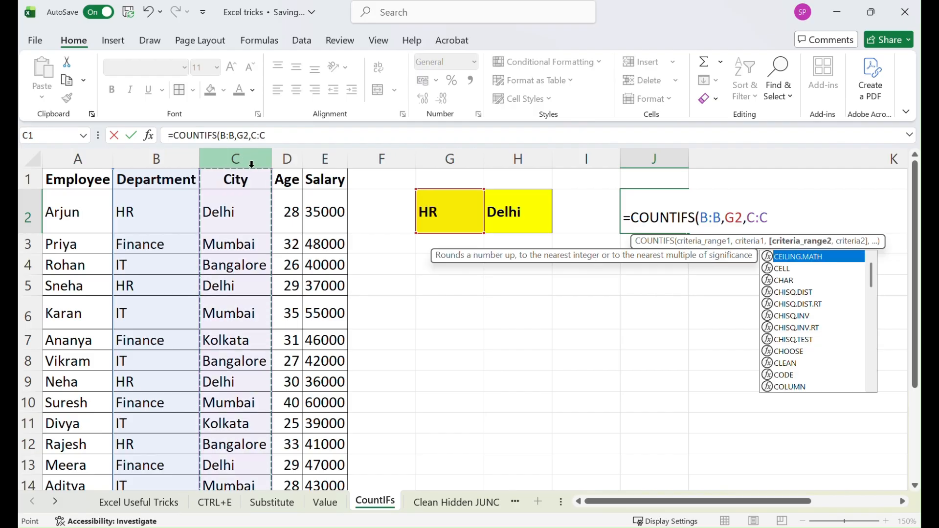
text(,)
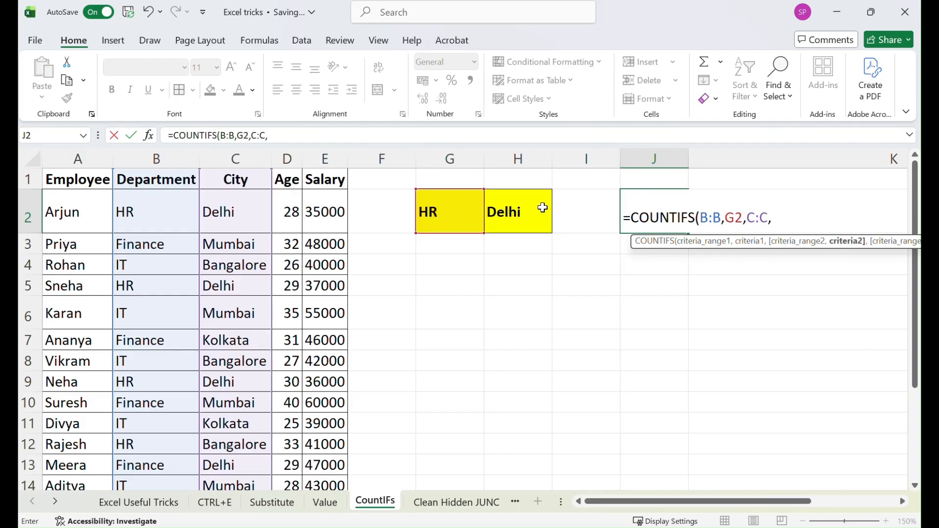
click(528, 210)
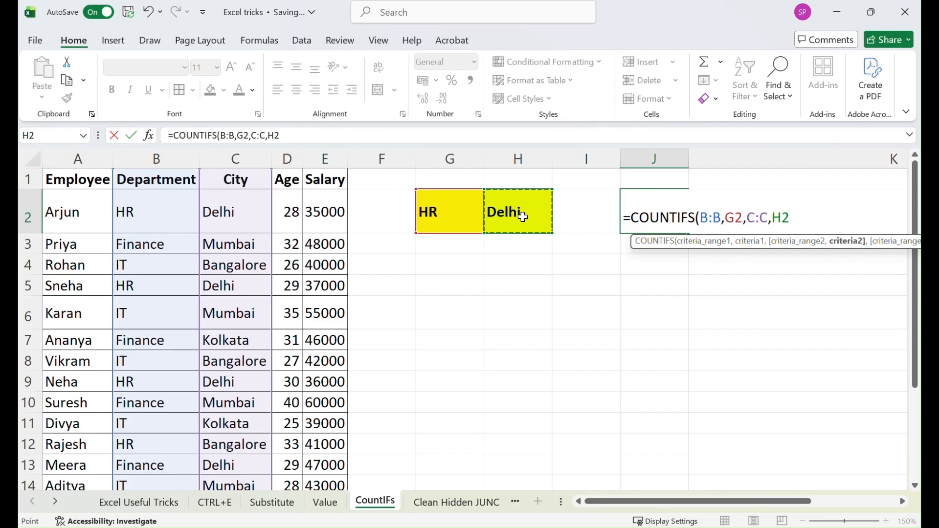
text())
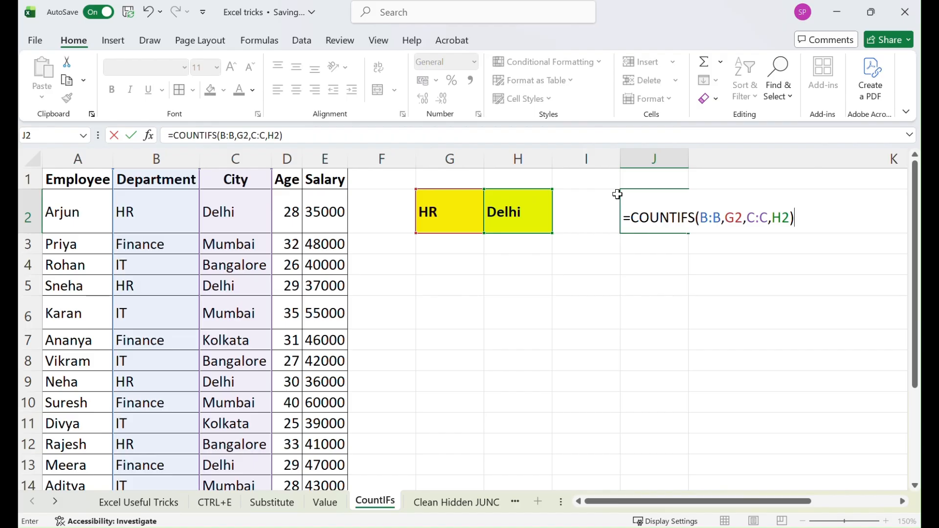
key(Return)
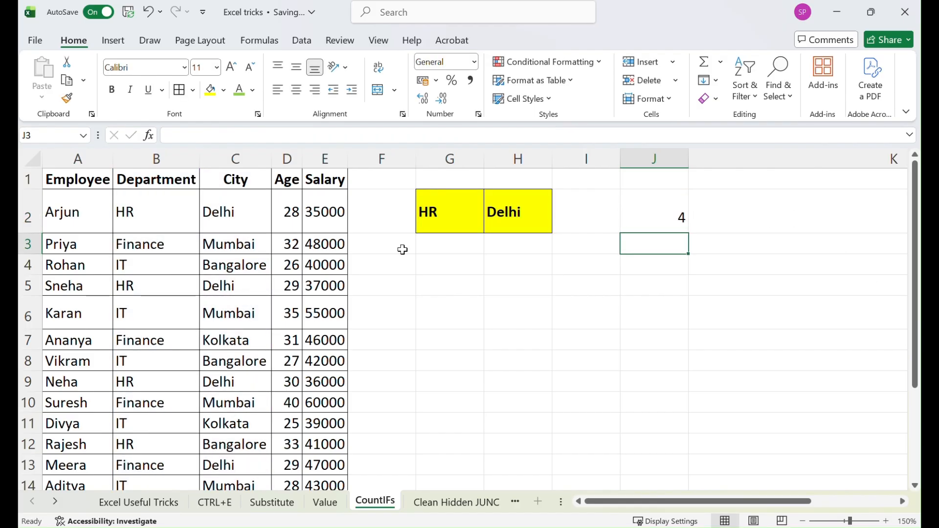
Centre the COUNTIFS result in J2 horizontally and vertically
click(666, 215)
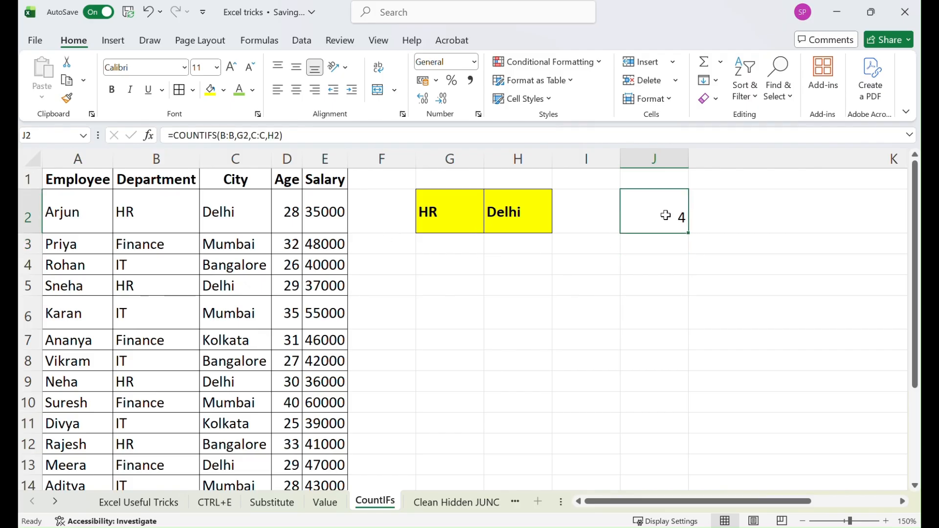
click(296, 67)
click(296, 89)
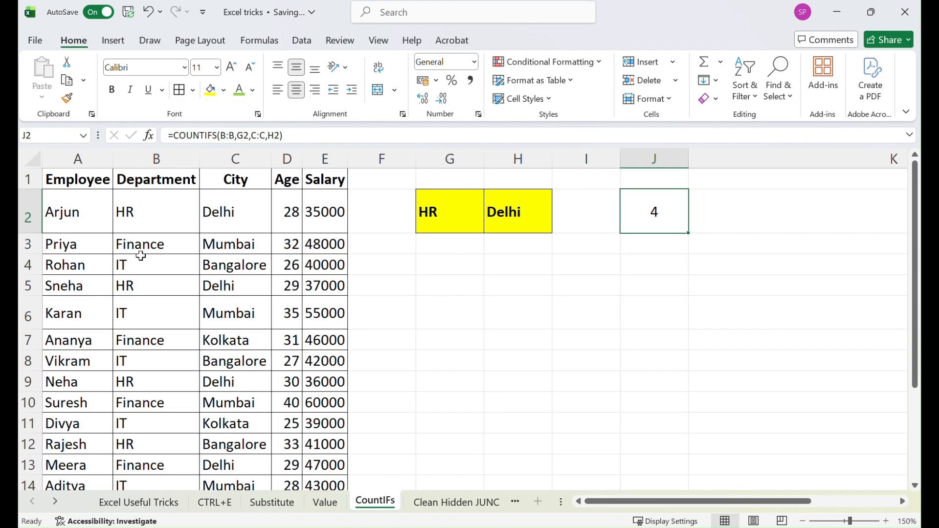
click(28, 179)
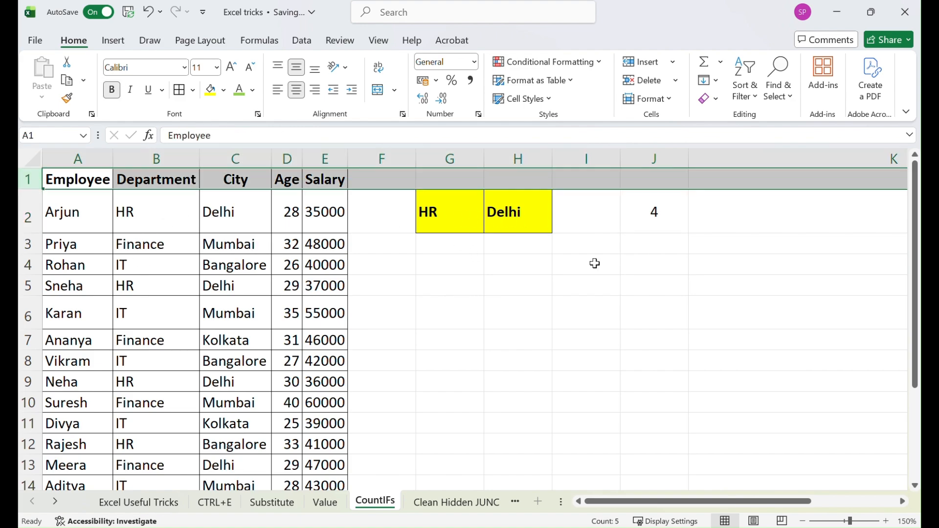
Turn on filters and filter the Department column to show only HR
key(alt+d)
key(f)
key(f)
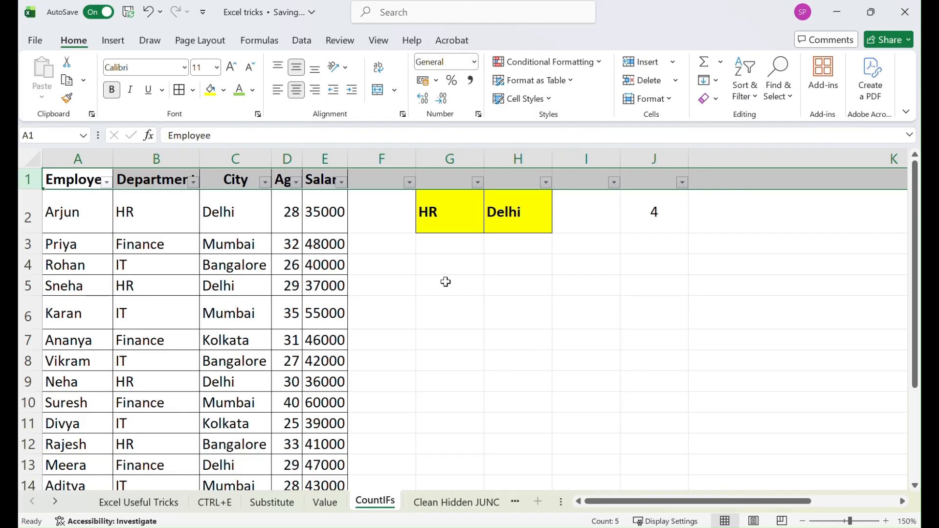
click(194, 182)
click(245, 319)
click(245, 346)
click(326, 508)
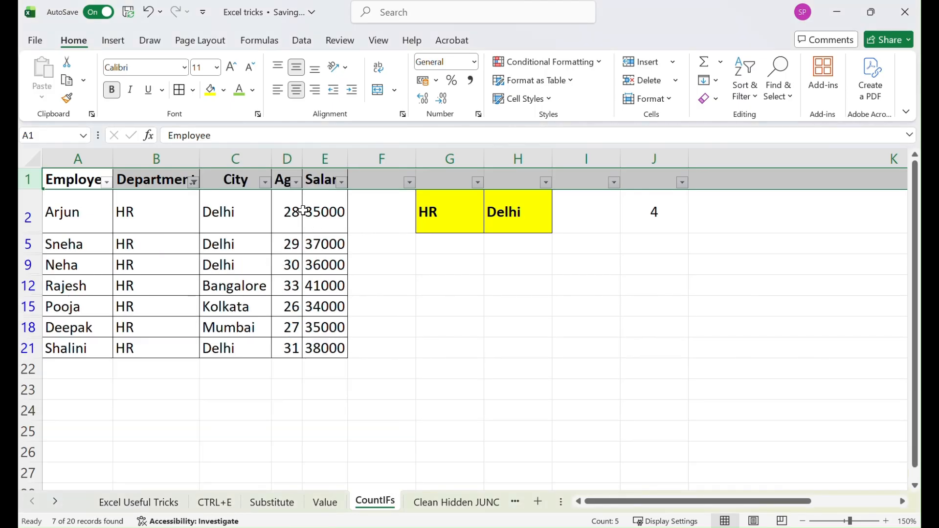
Filter the City column to Delhi to check the matching rows, then remove all filters
click(265, 182)
click(120, 320)
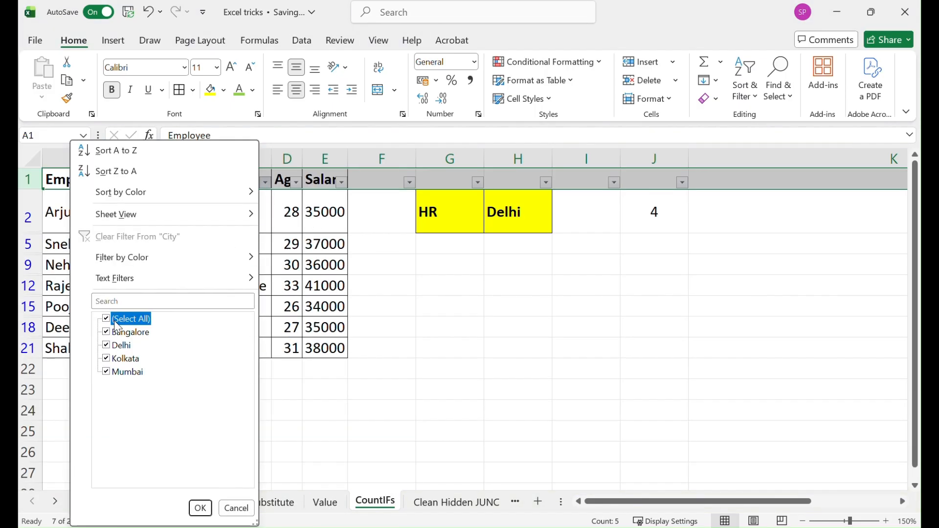
click(122, 347)
click(201, 508)
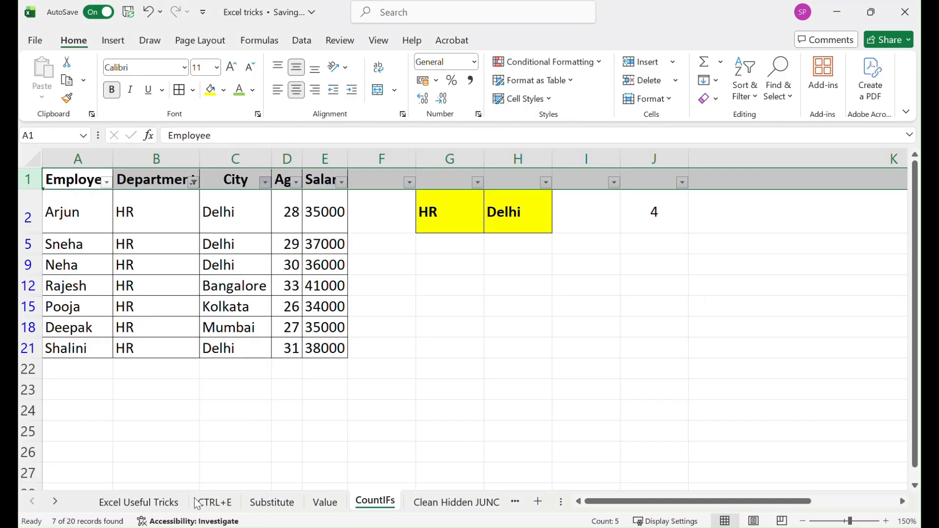
click(136, 211)
drag(135, 211, 153, 286)
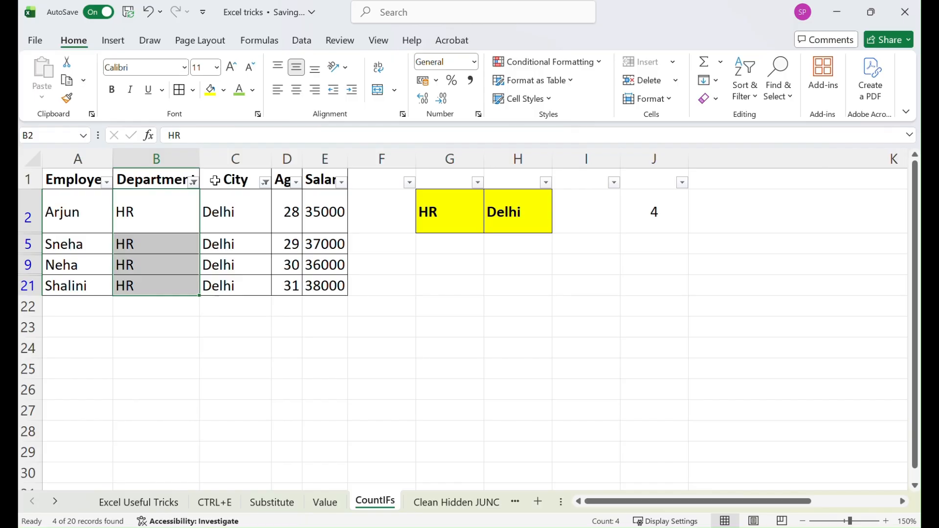
key(ctrl+shift+l)
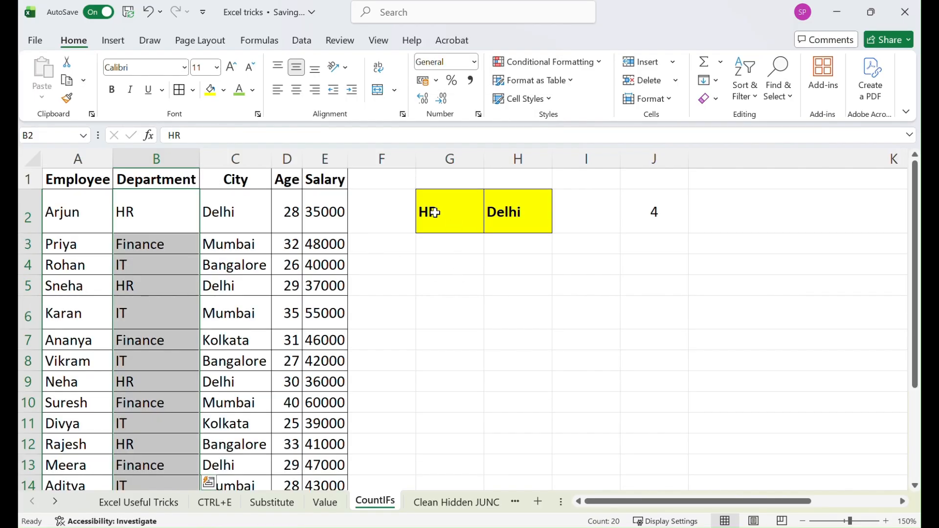
Copy IT and Bangalore from B4:C4 into the criteria cells G2:H2
click(127, 263)
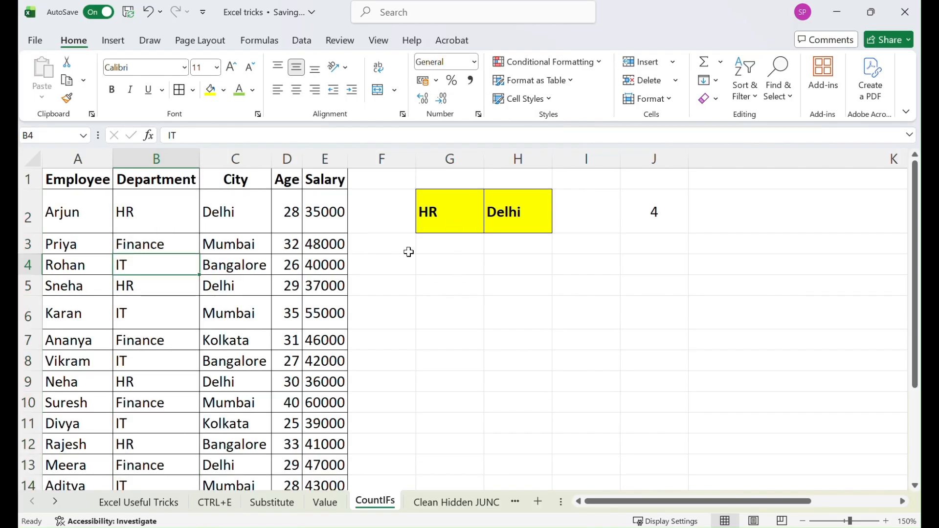
key(ctrl+c)
right_click(444, 205)
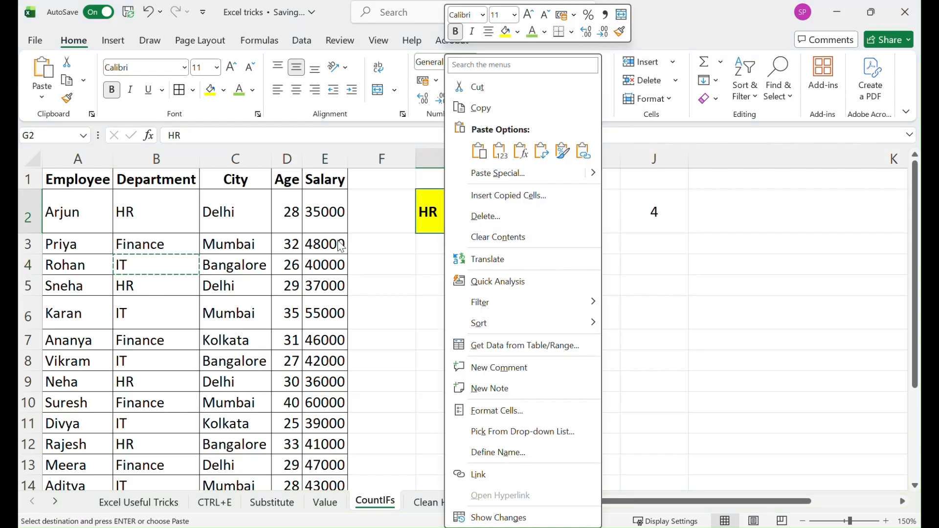
drag(142, 275, 230, 266)
key(ctrl+c)
click(426, 212)
right_click(426, 211)
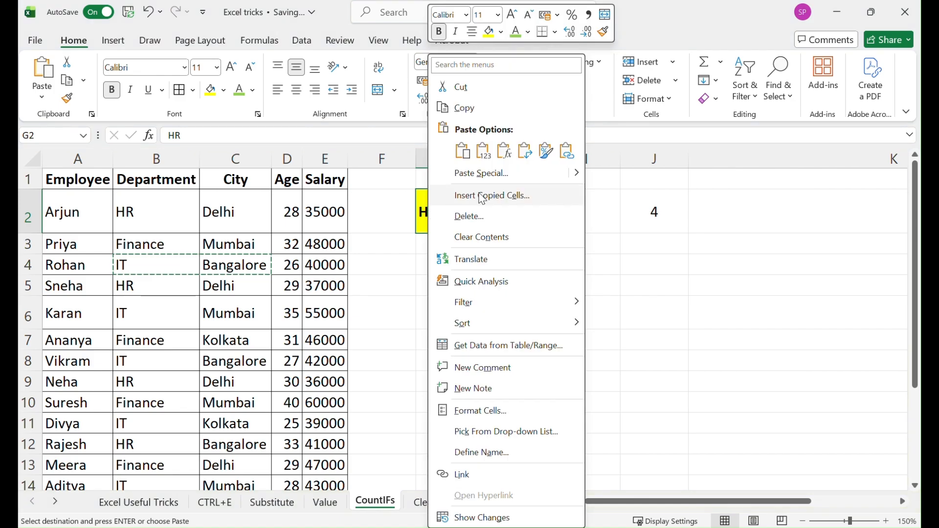
click(483, 152)
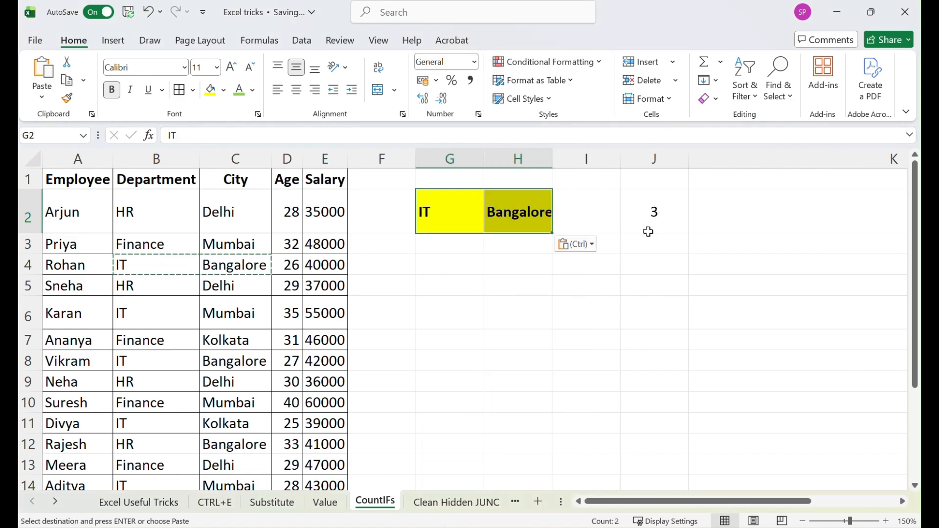
Turn on filters and filter the Department column to show only IT
click(29, 179)
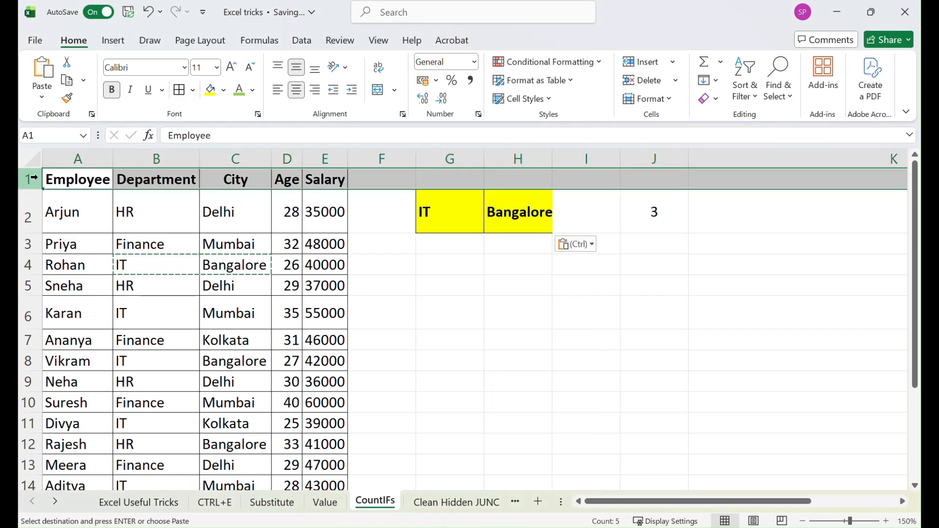
key(ctrl+shift+l)
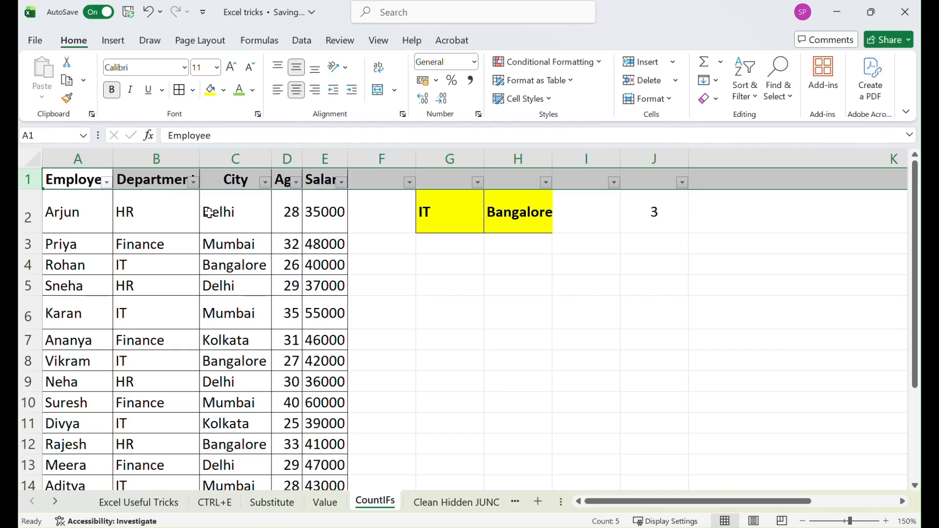
click(194, 182)
click(250, 320)
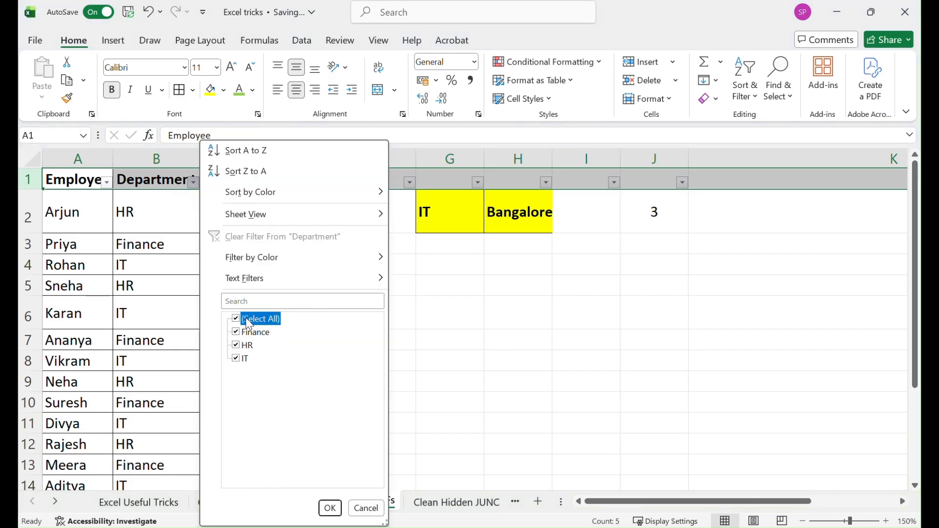
click(243, 359)
click(330, 508)
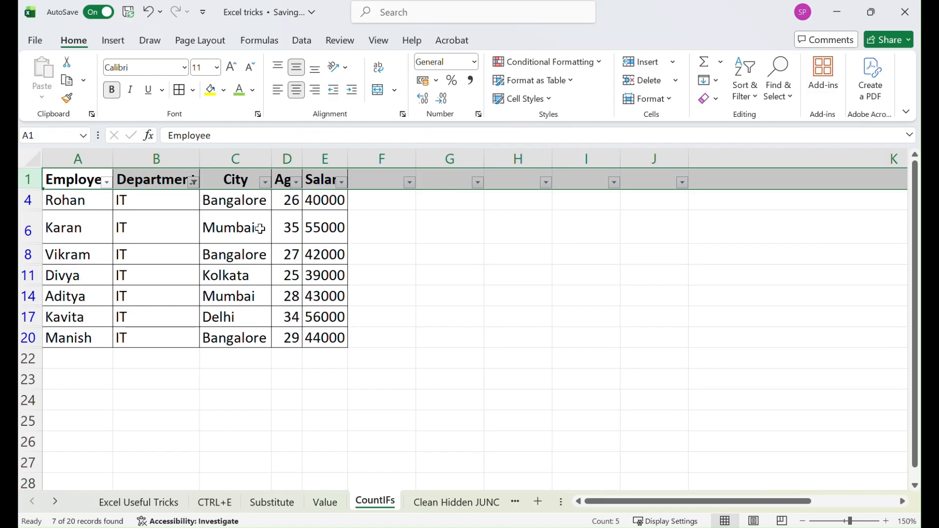
Filter the City column to Bangalore to check the matching rows, then remove all filters
click(265, 182)
click(116, 319)
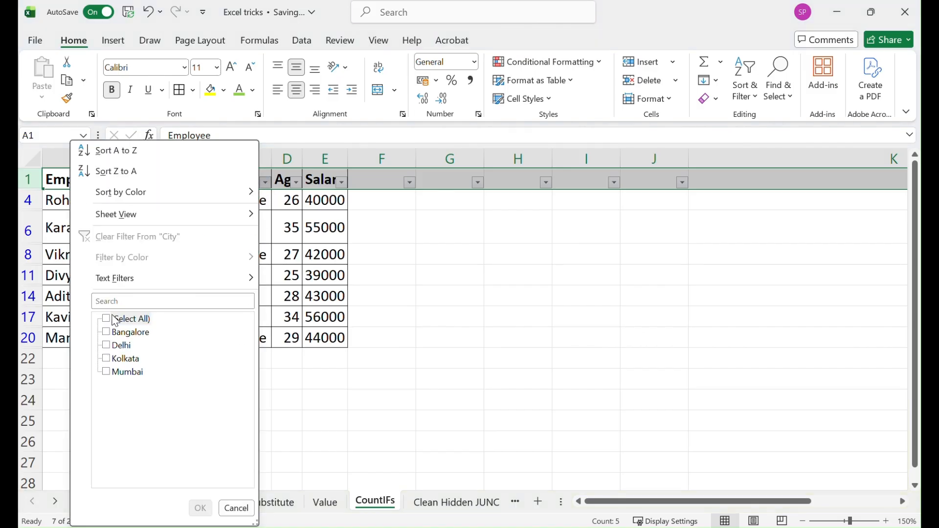
click(118, 333)
click(200, 509)
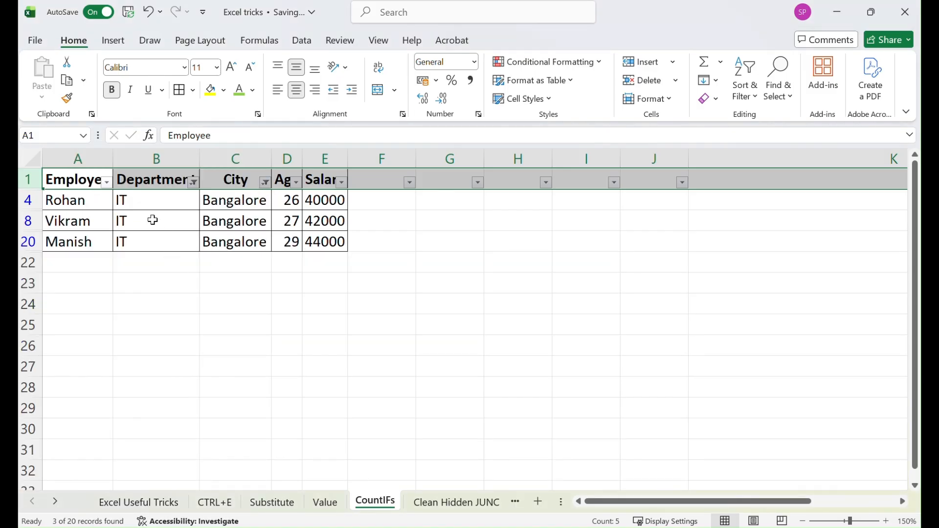
drag(145, 203, 147, 240)
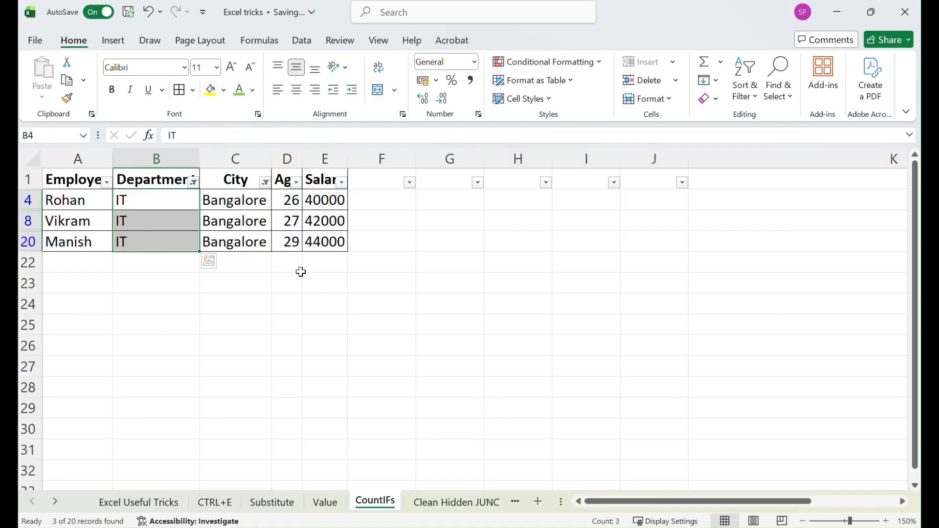
key(alt+d)
key(f)
key(f)
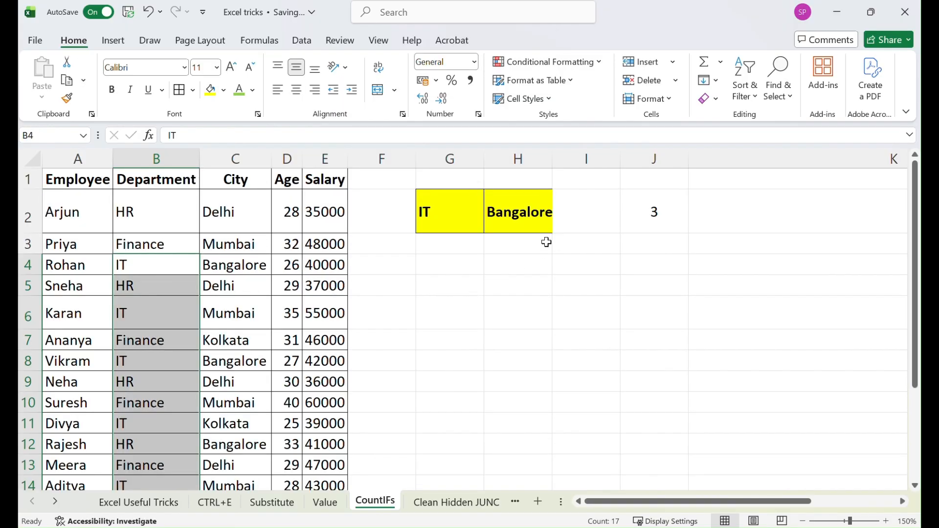
Autofit column H's width to fit Bangalore
double_click(552, 160)
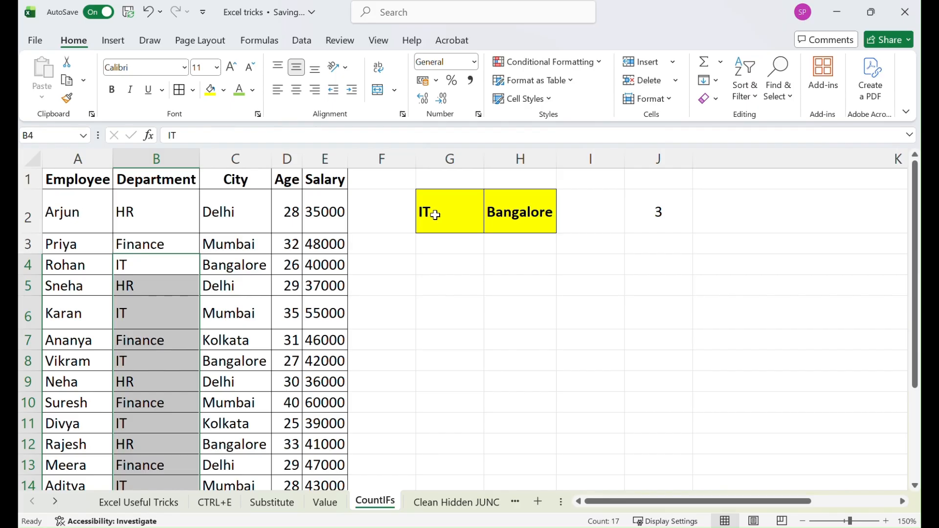
click(430, 217)
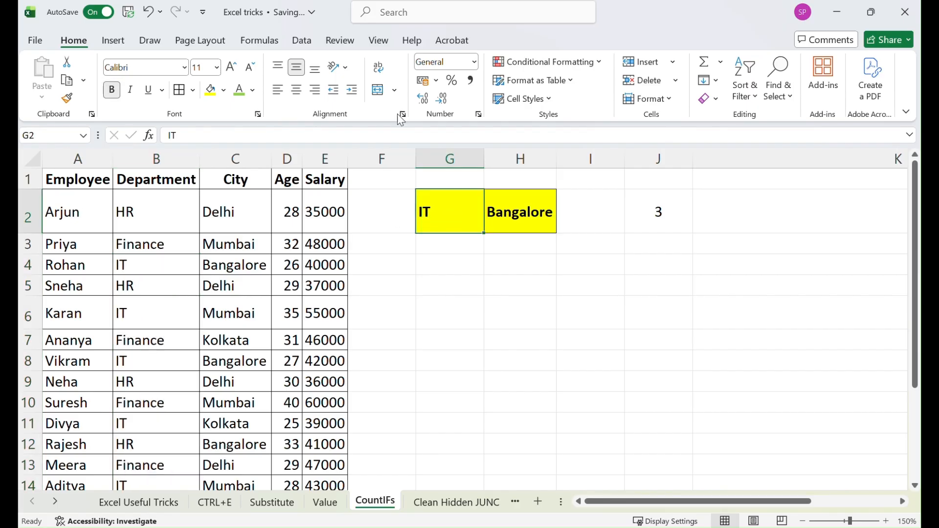
click(302, 40)
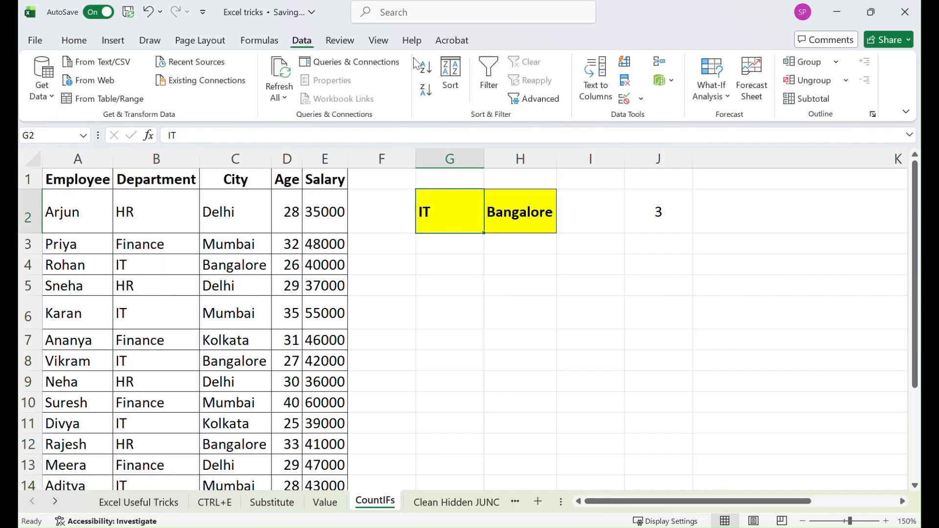
click(641, 99)
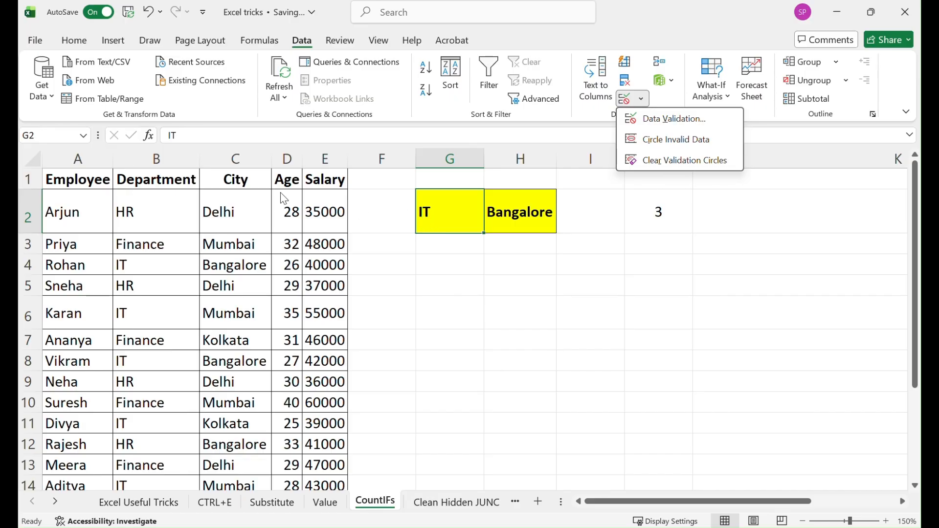
click(419, 248)
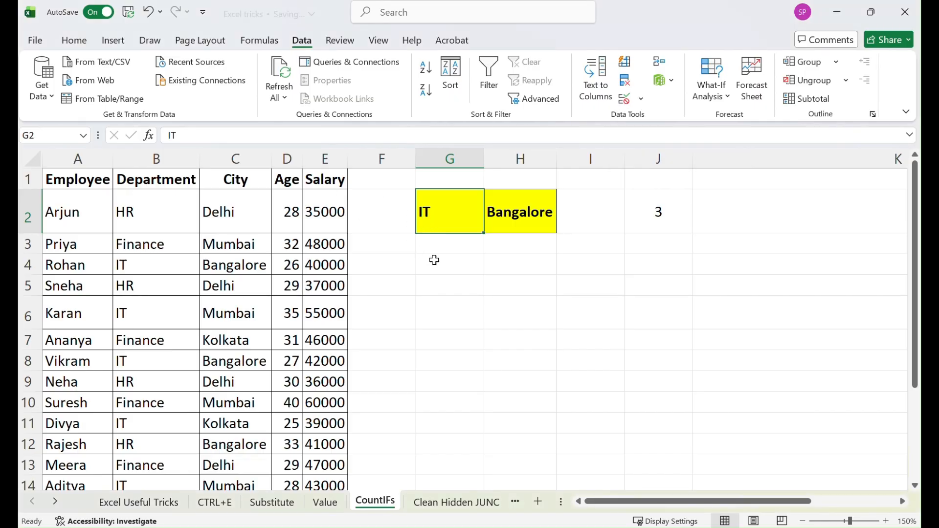
Copy the whole Department column and paste its values into column K
click(123, 158)
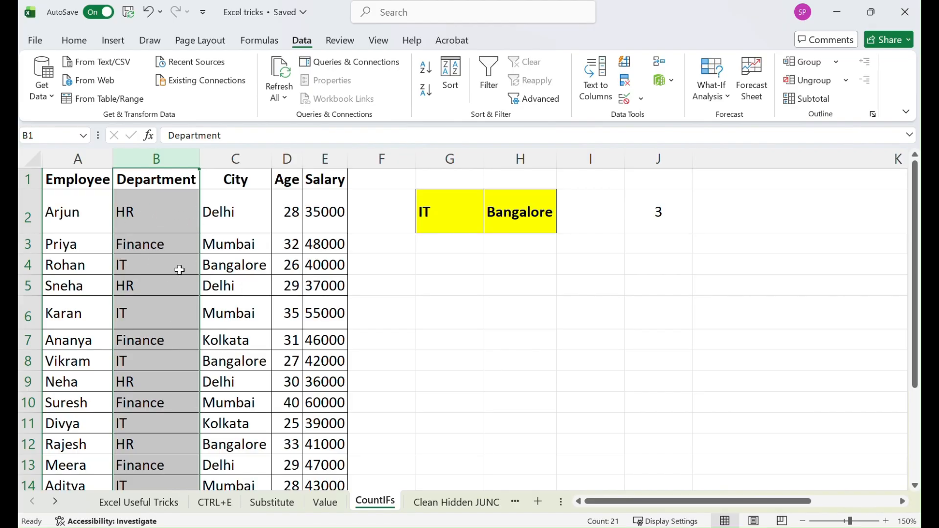
key(ctrl+c)
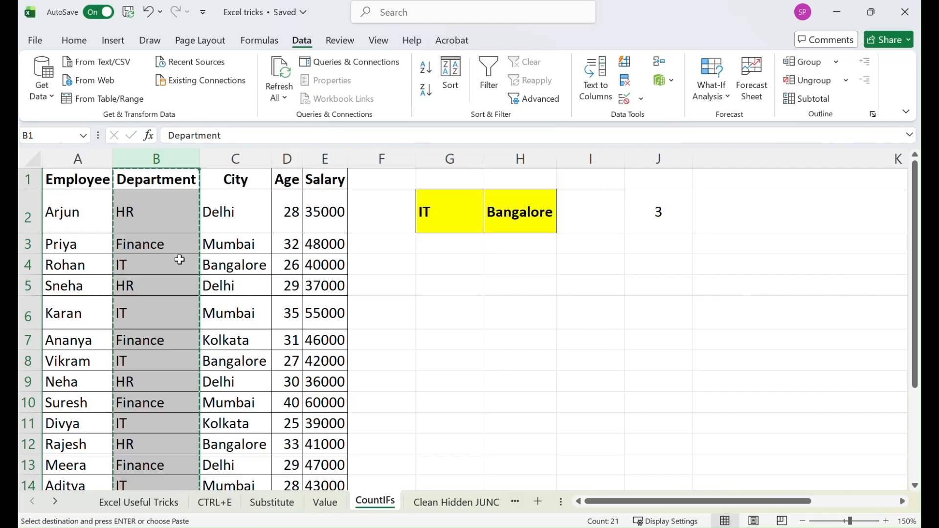
right_click(737, 180)
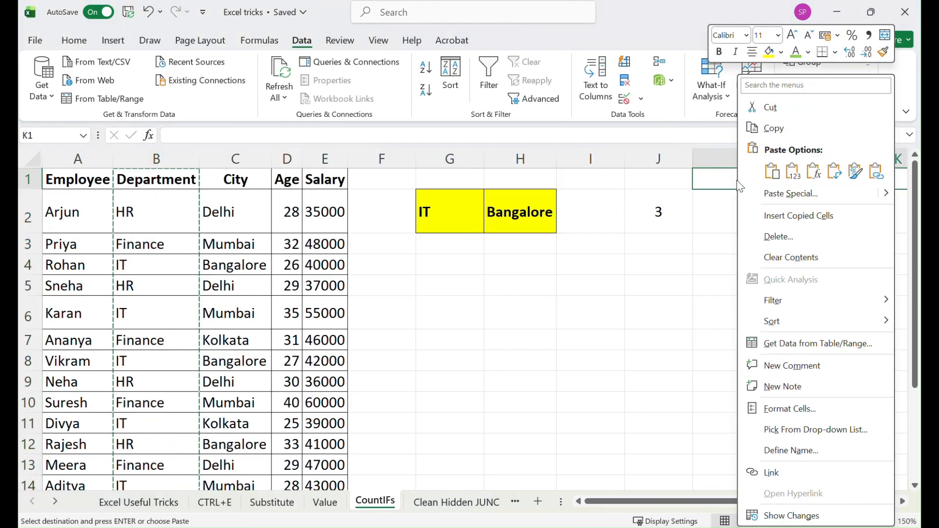
click(794, 171)
click(763, 159)
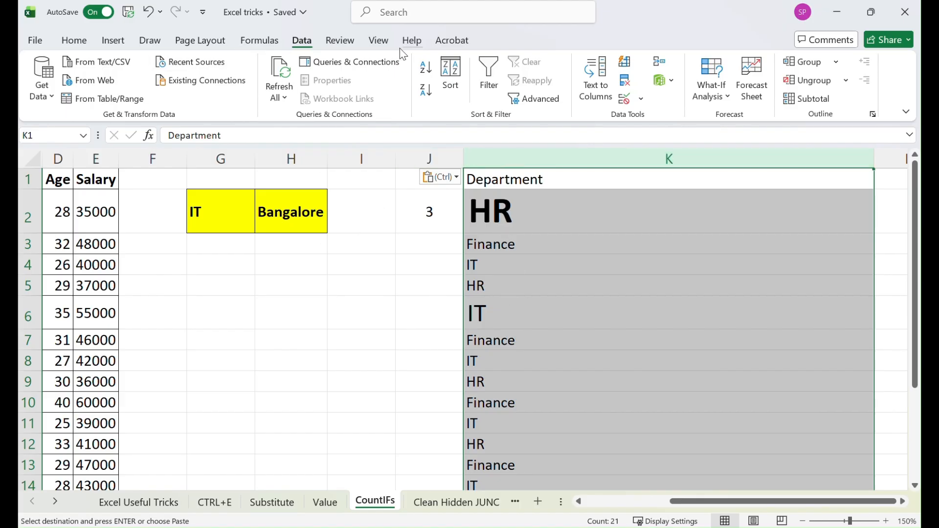
Remove duplicates from column K, continuing with the current selection only
click(625, 80)
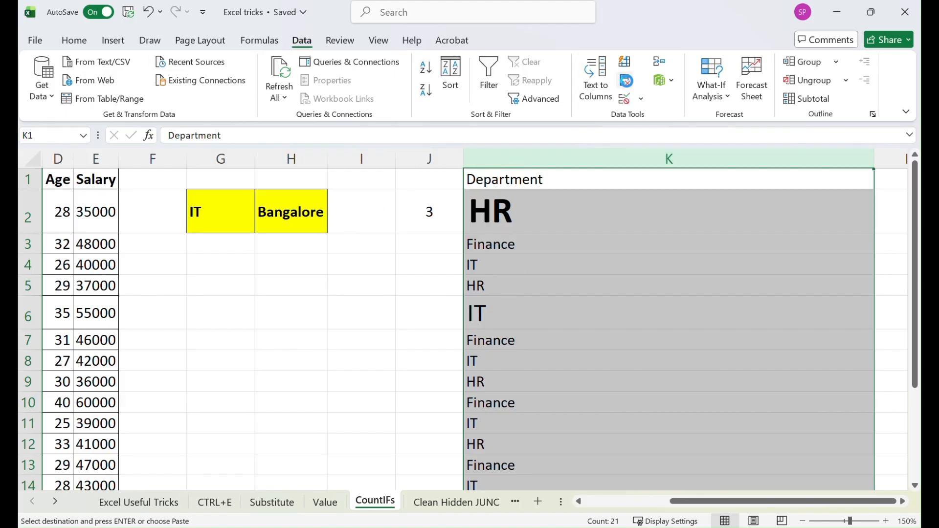
click(247, 172)
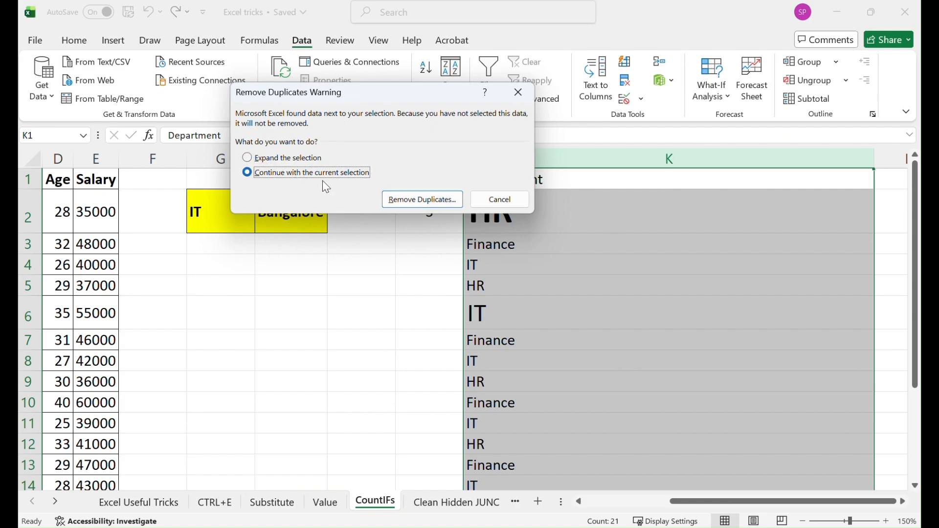
click(418, 200)
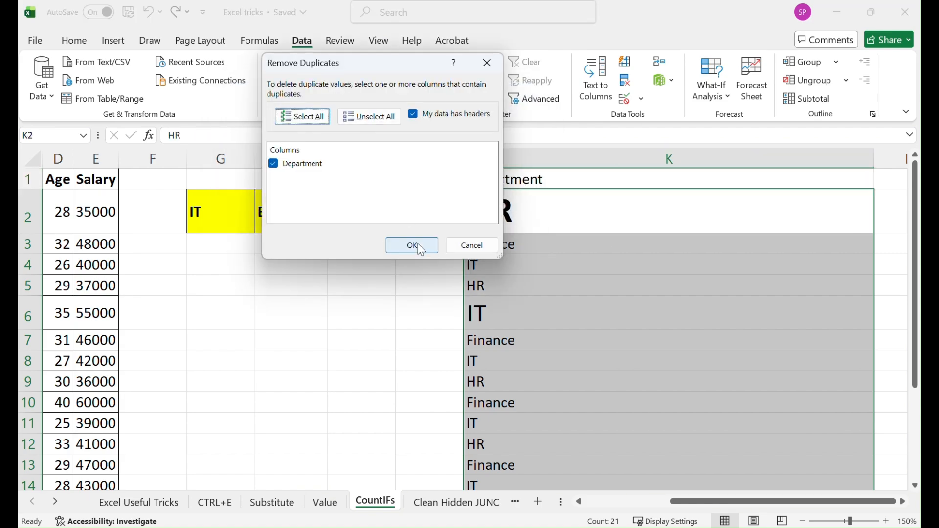
click(420, 245)
click(552, 301)
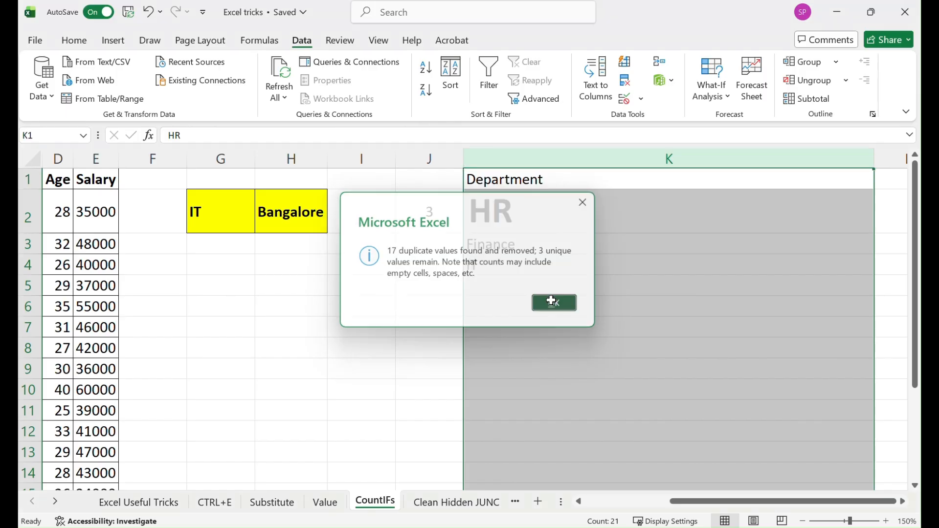
Delete the unique department list in K1:K4
click(508, 182)
drag(507, 182, 507, 265)
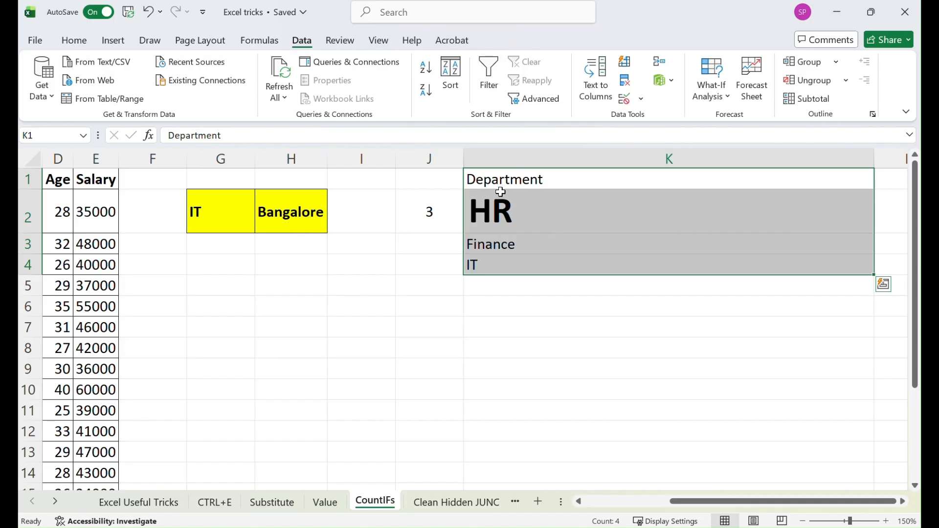
key(Delete)
click(389, 351)
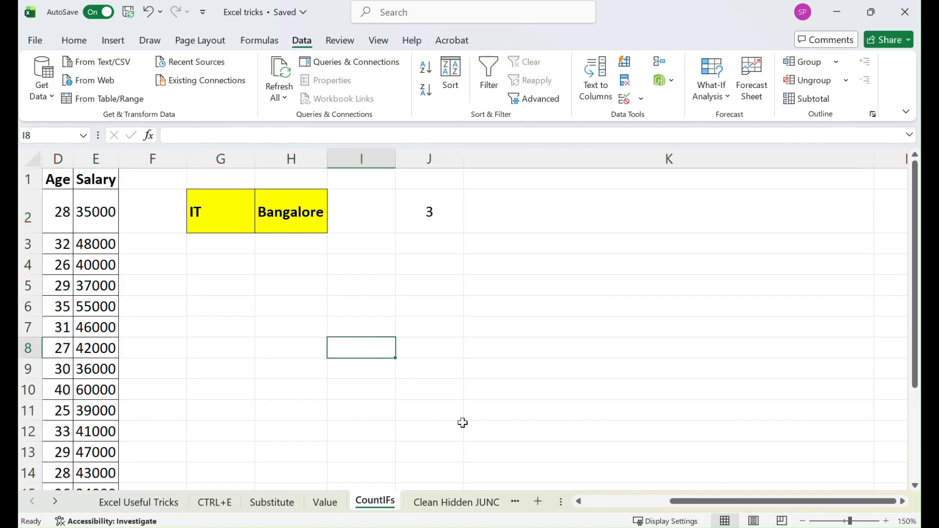
Return to the criteria area and review the COUNTIFS formula in J2
drag(677, 502, 592, 502)
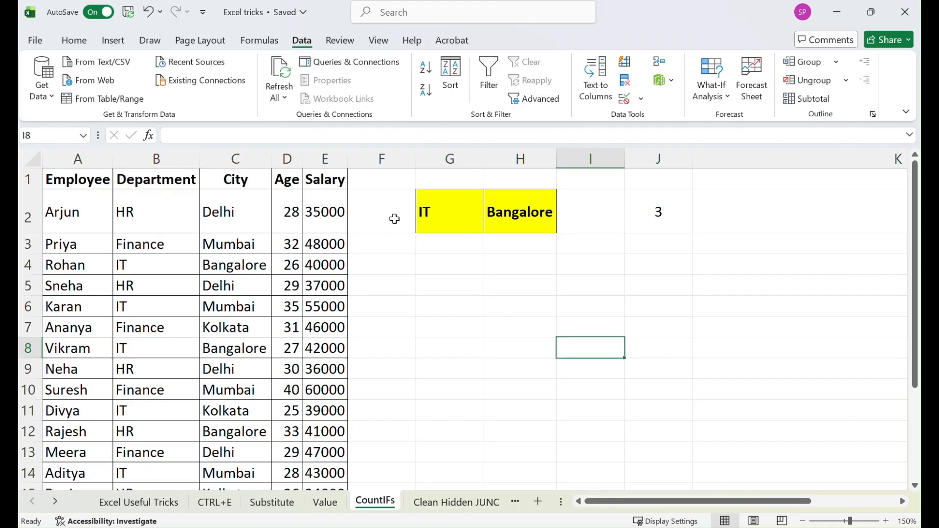
click(507, 215)
click(640, 221)
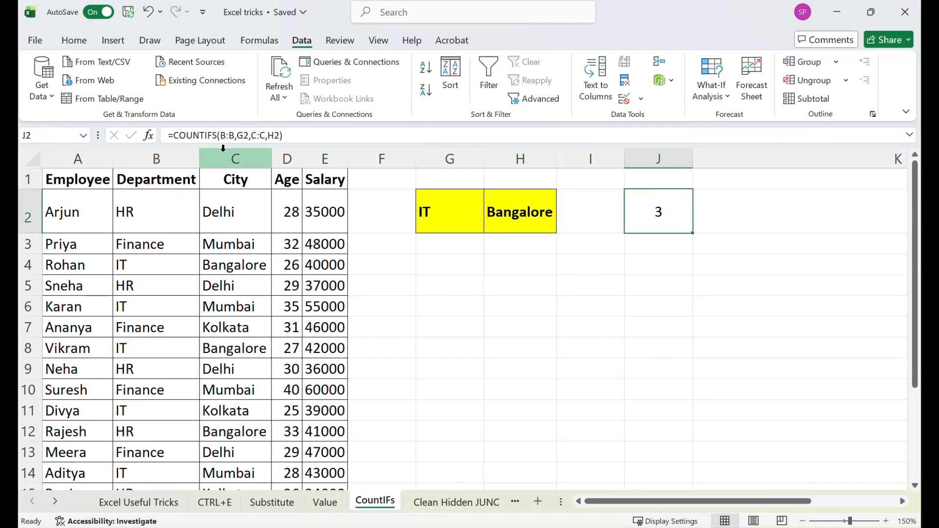
Copy the COUNTIFS formula from J2 and paste it into H5 as text with a leading apostrophe
triple_click(301, 131)
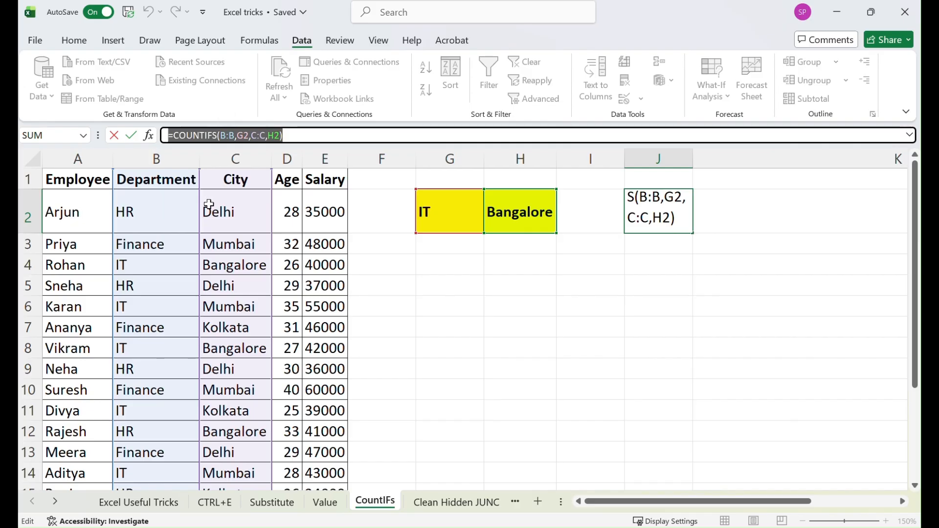
text(=)
click(520, 282)
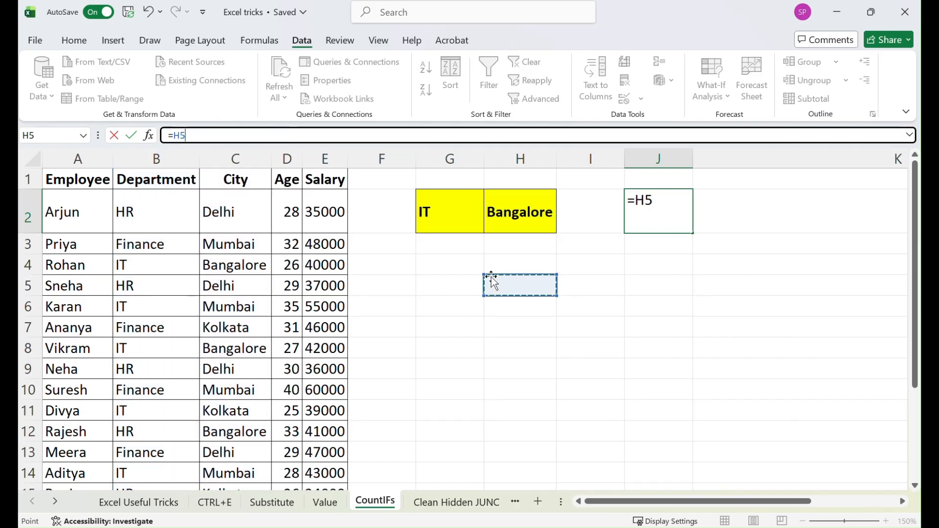
key(Escape)
double_click(525, 288)
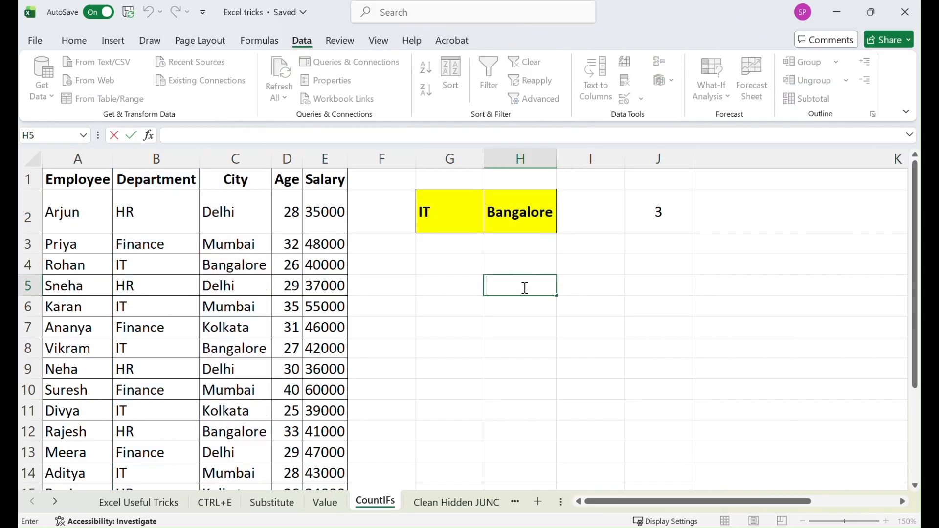
text(')
key(ctrl+v)
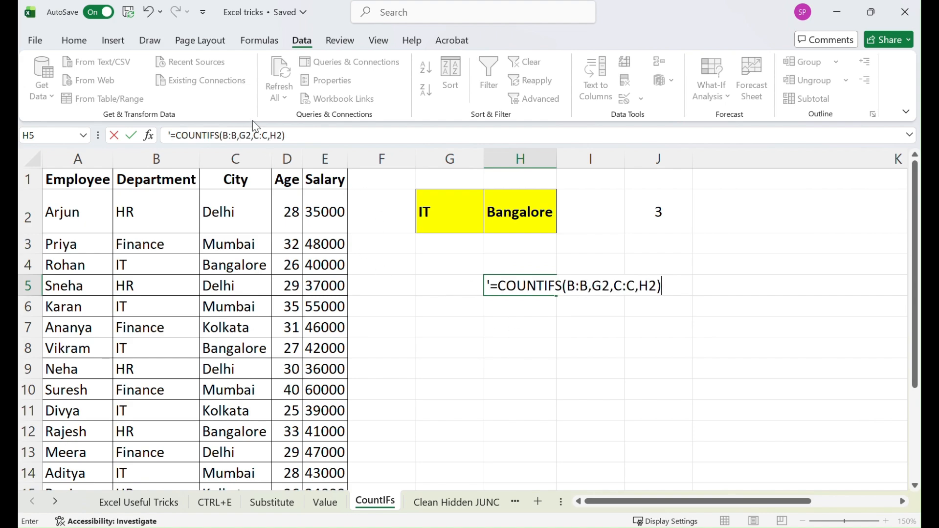
Enlarge the formula text in H5 to 24 pt
click(73, 40)
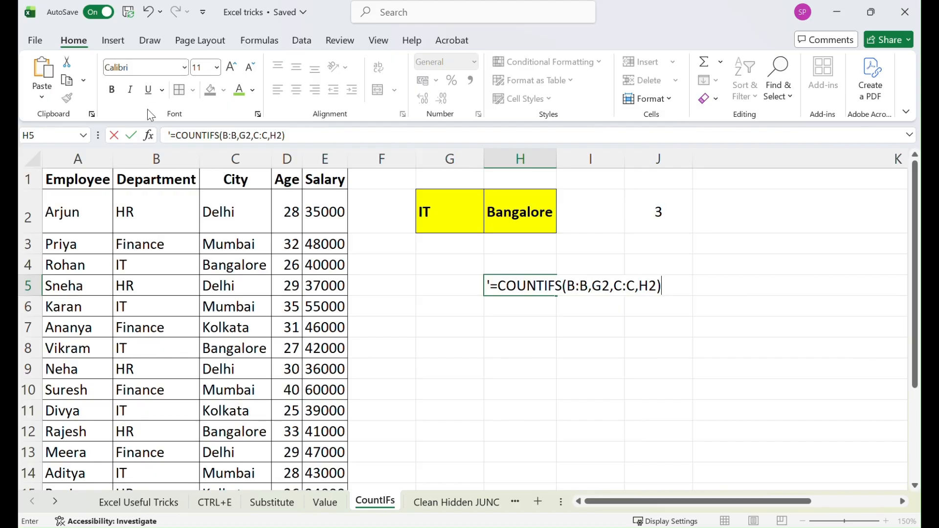
click(117, 92)
click(232, 68)
click(232, 68)
click(233, 68)
click(232, 68)
click(471, 346)
click(520, 286)
click(232, 68)
click(233, 68)
click(232, 68)
click(232, 68)
click(233, 68)
click(232, 68)
click(233, 68)
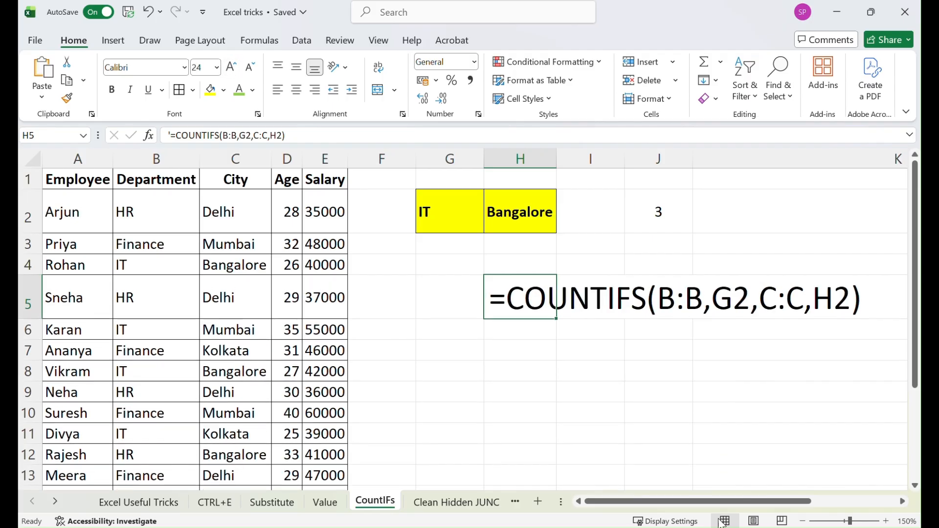
Autofit column H so the displayed formula in H5 fits
click(658, 416)
drag(646, 504, 679, 504)
click(489, 304)
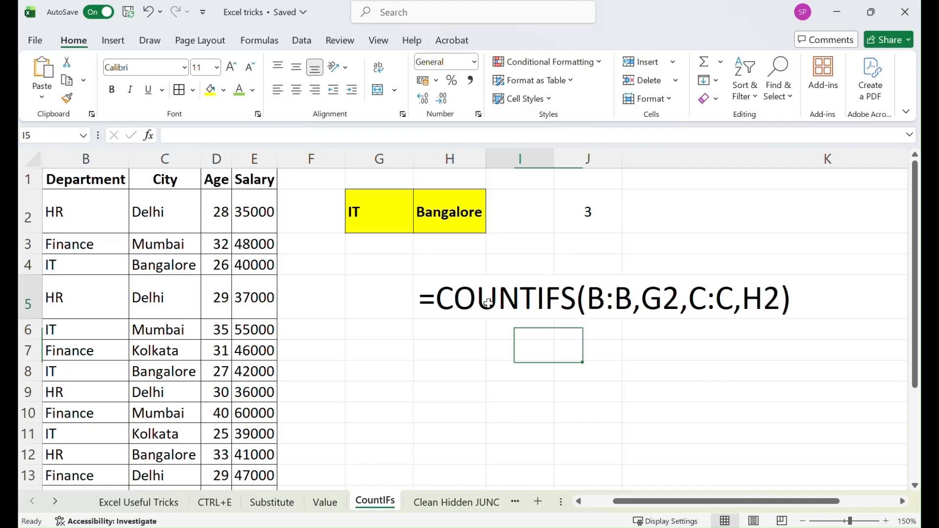
click(455, 296)
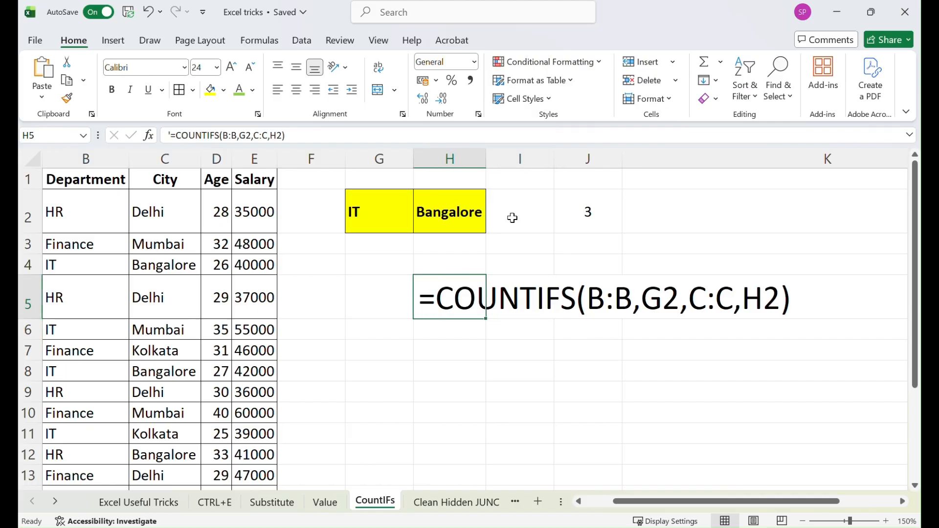
double_click(486, 158)
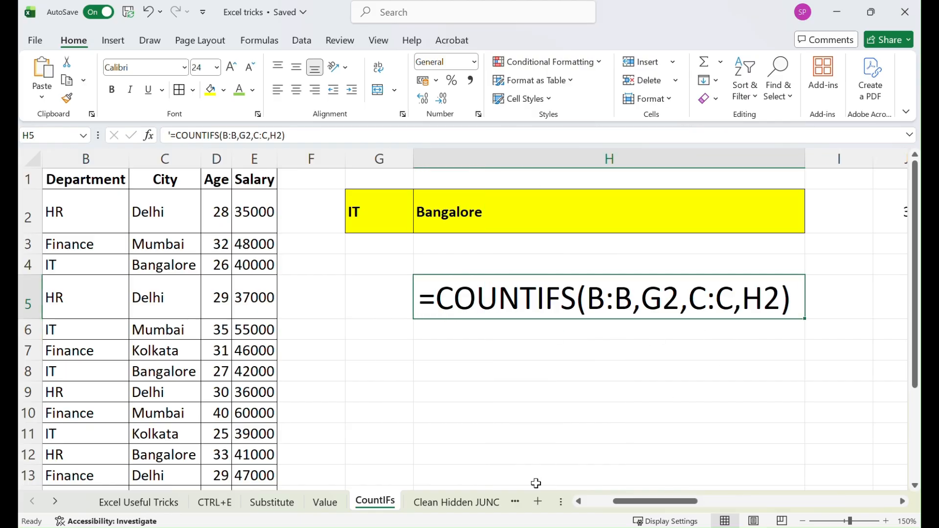
Switch to the Clean Hidden JUNC sheet and inspect the WholeLife Policy Type cells for hidden characters
click(460, 503)
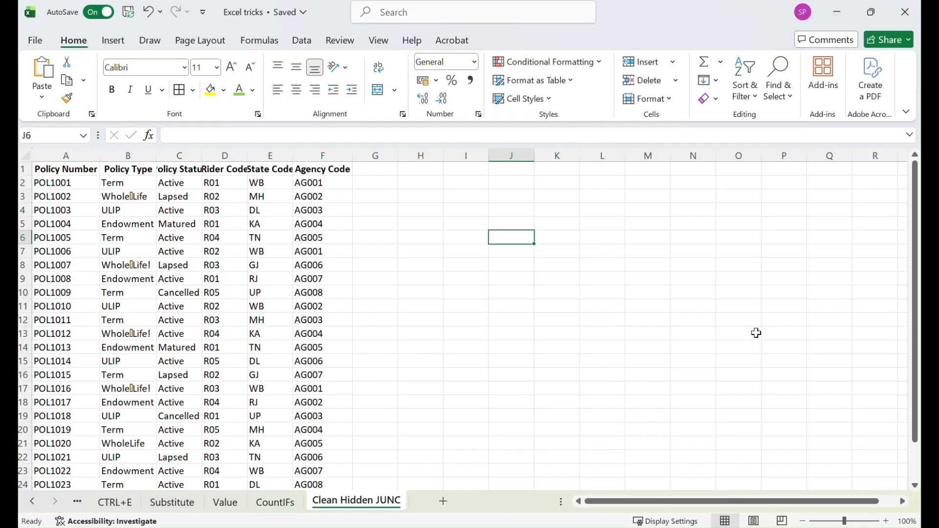
click(135, 198)
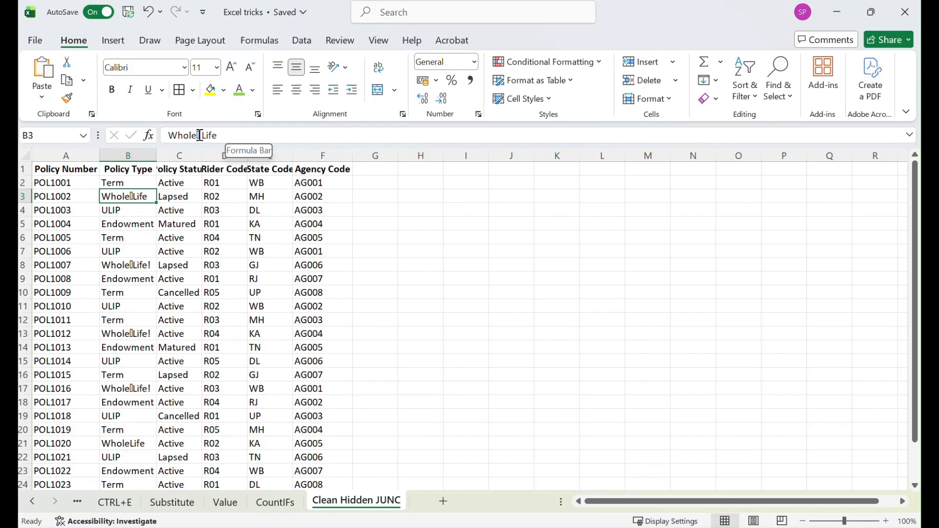
click(135, 262)
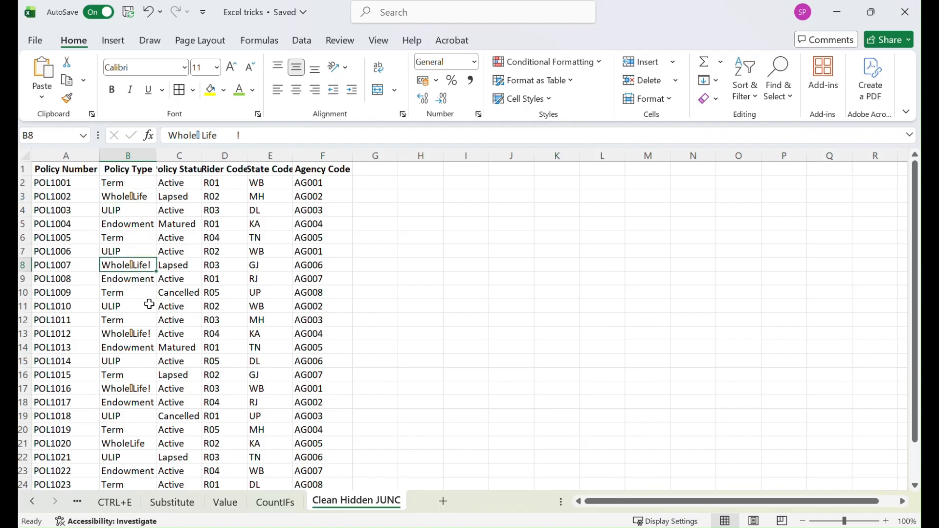
click(133, 333)
click(137, 388)
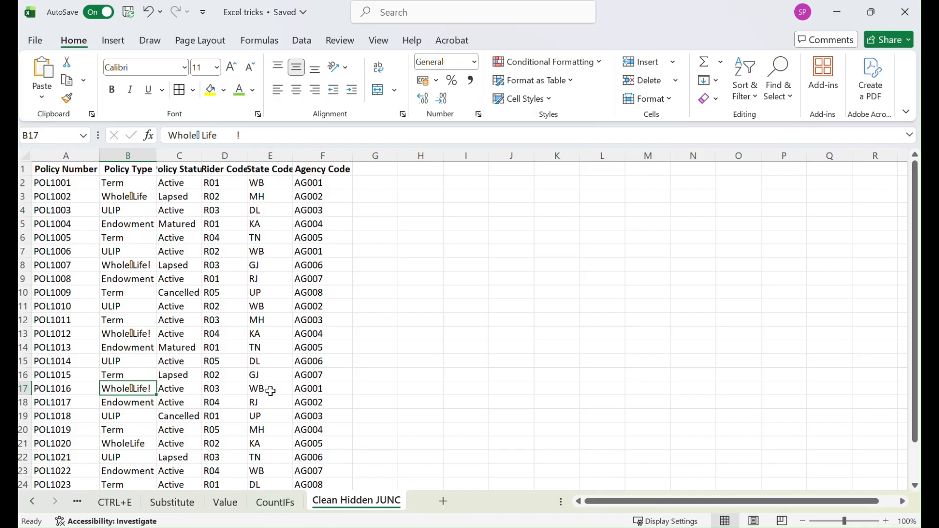
key(ctrl+f)
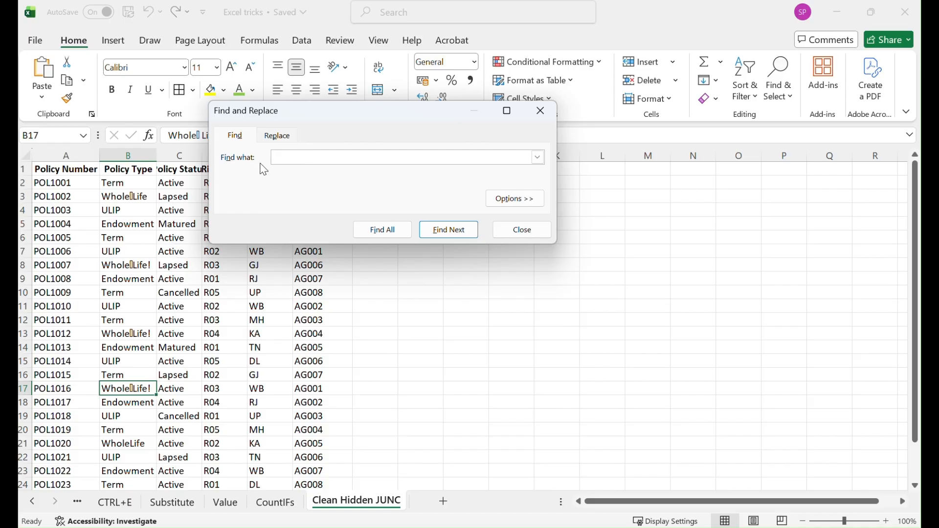
click(523, 230)
click(403, 174)
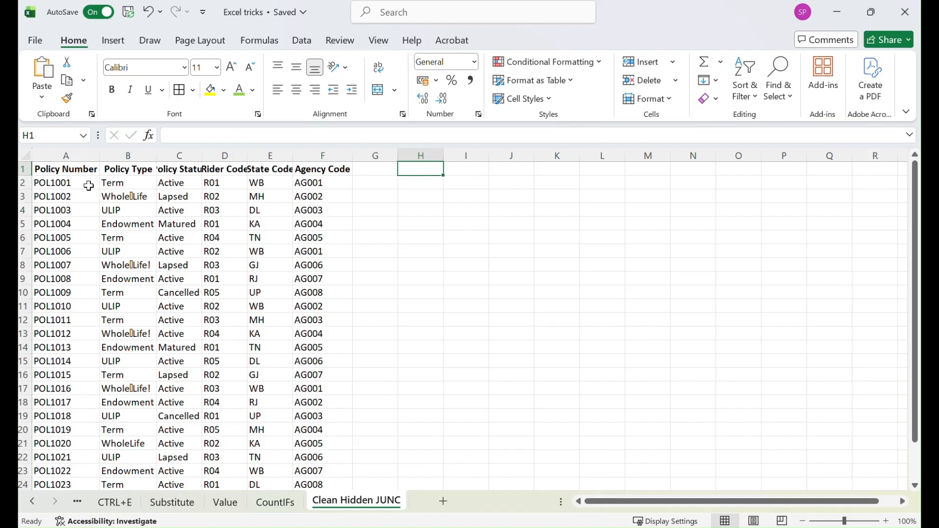
text(=clean)
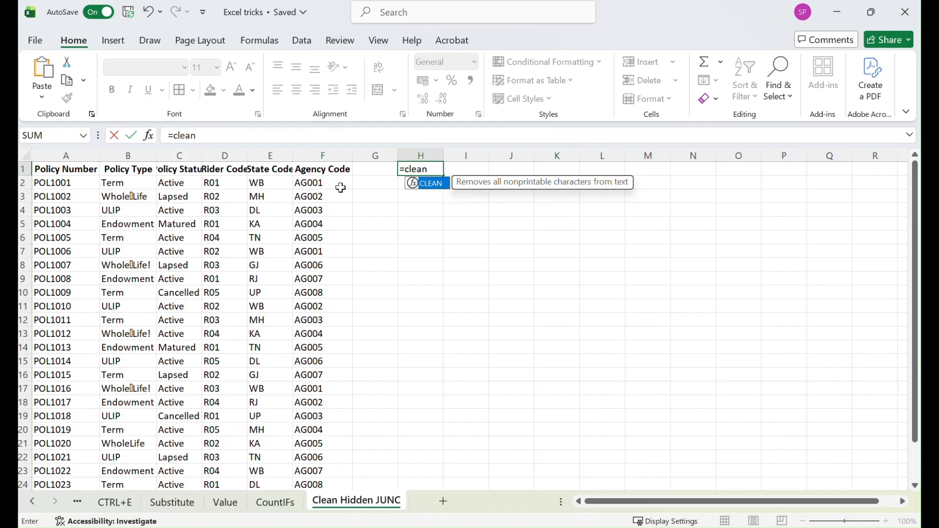
key(Tab)
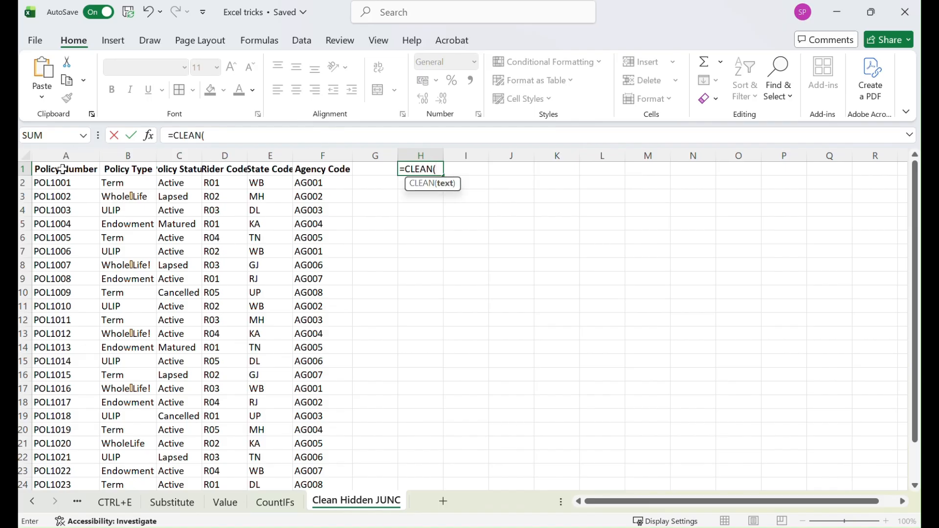
key(Escape)
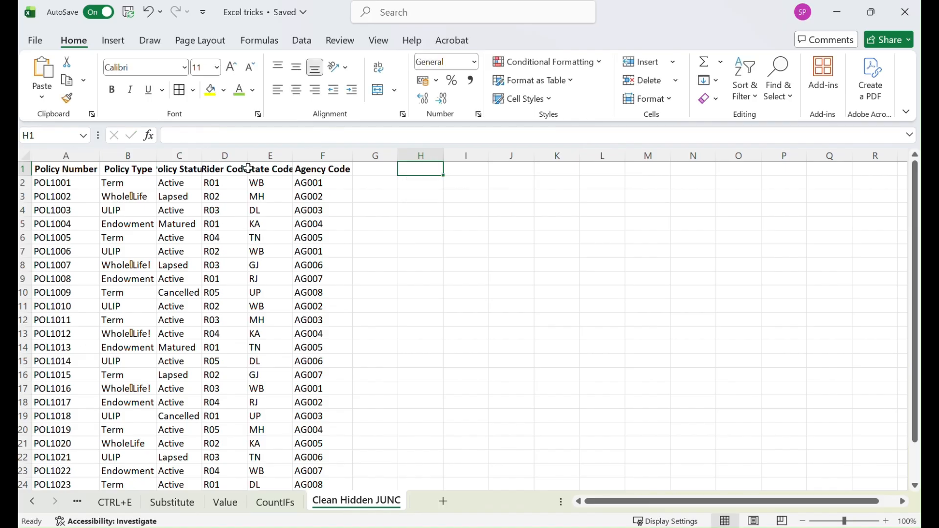
Enter =CLEAN(A1) in G1 and fill it across to L1
click(377, 172)
text(=clean)
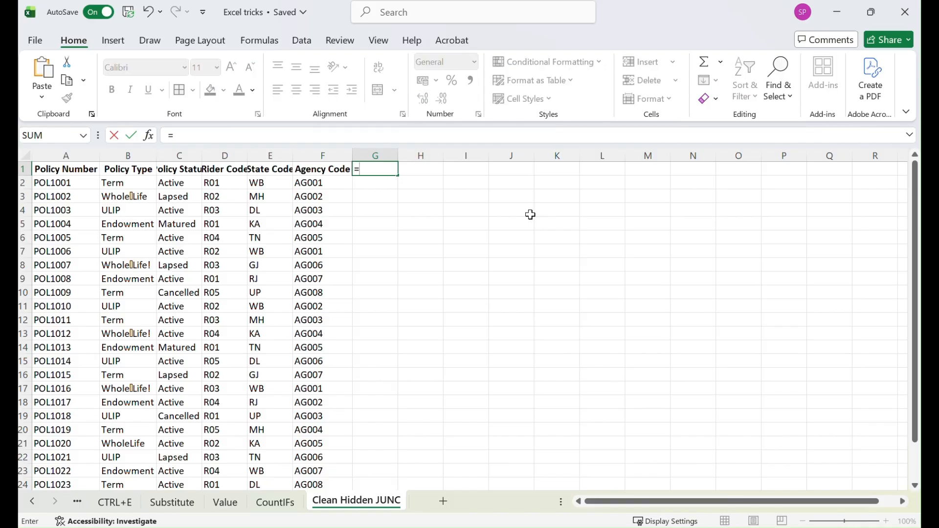
key(Tab)
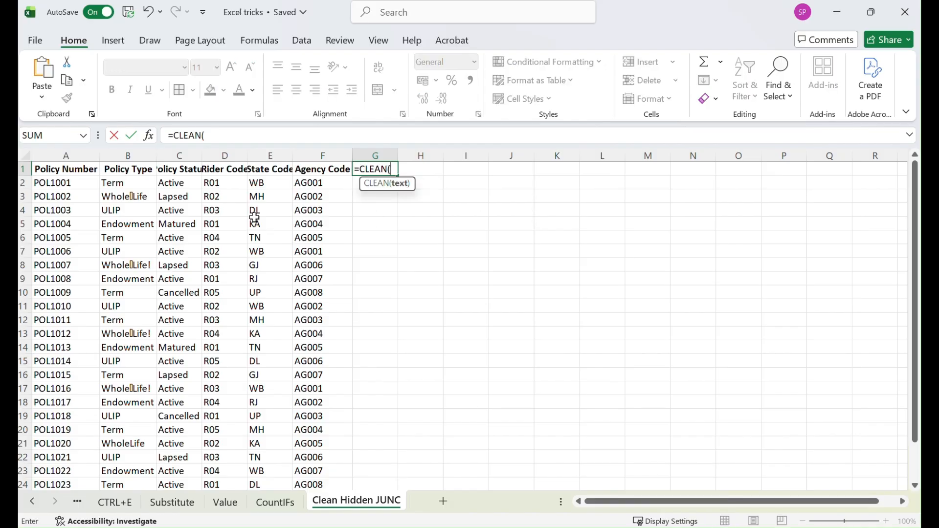
click(62, 173)
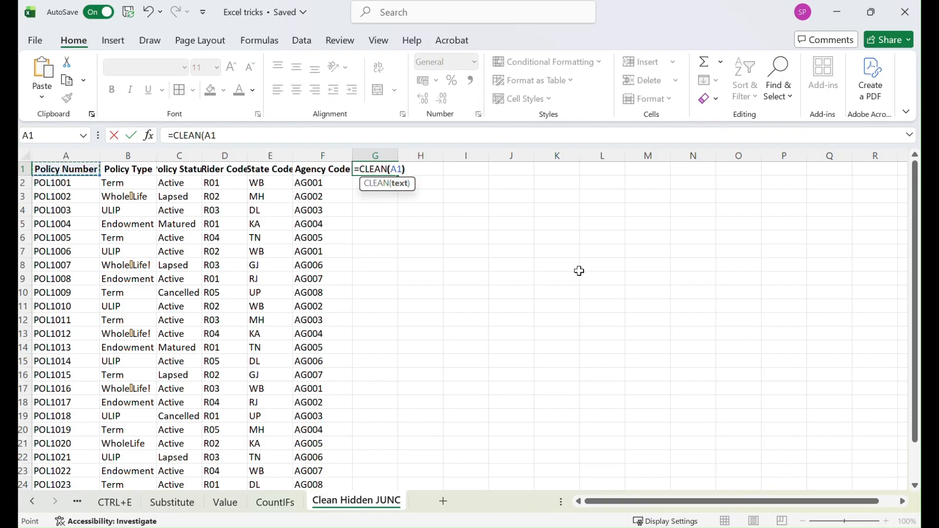
text())
key(Return)
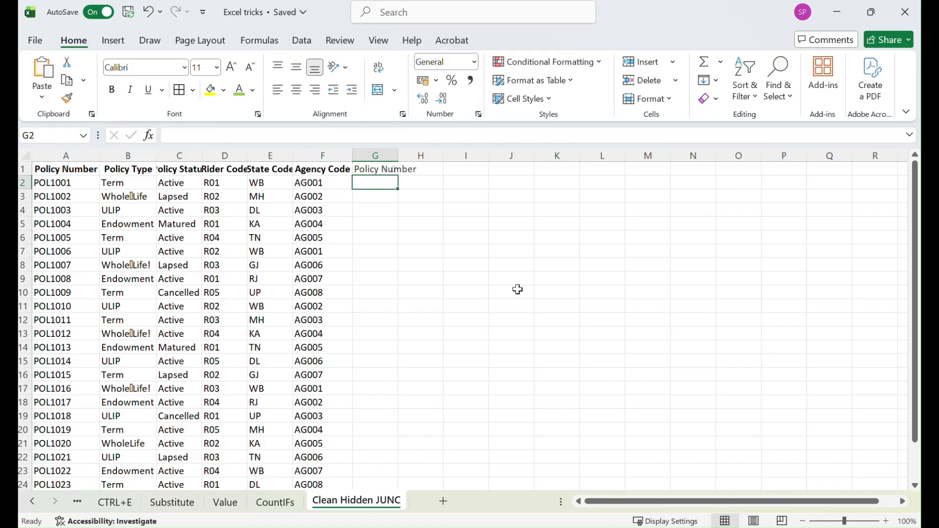
click(387, 171)
drag(395, 175, 617, 176)
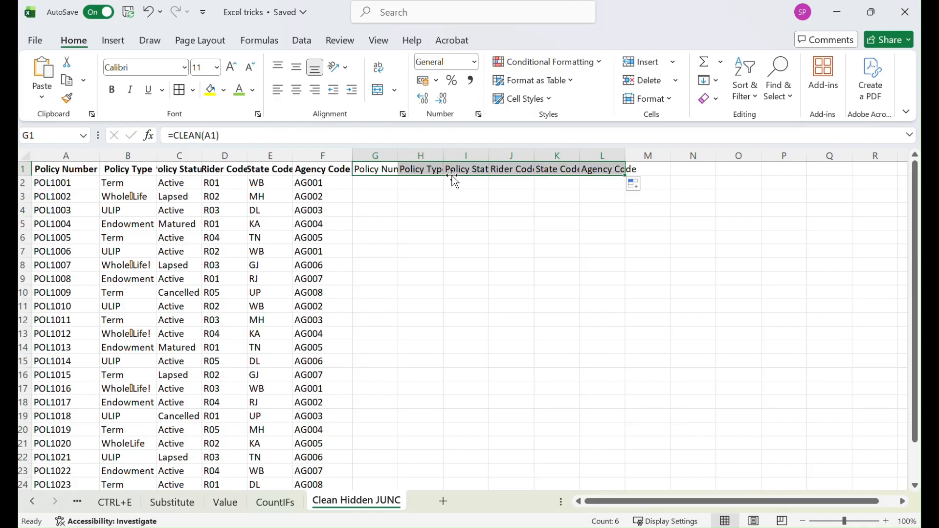
Autofit the widths of columns G through L
double_click(397, 156)
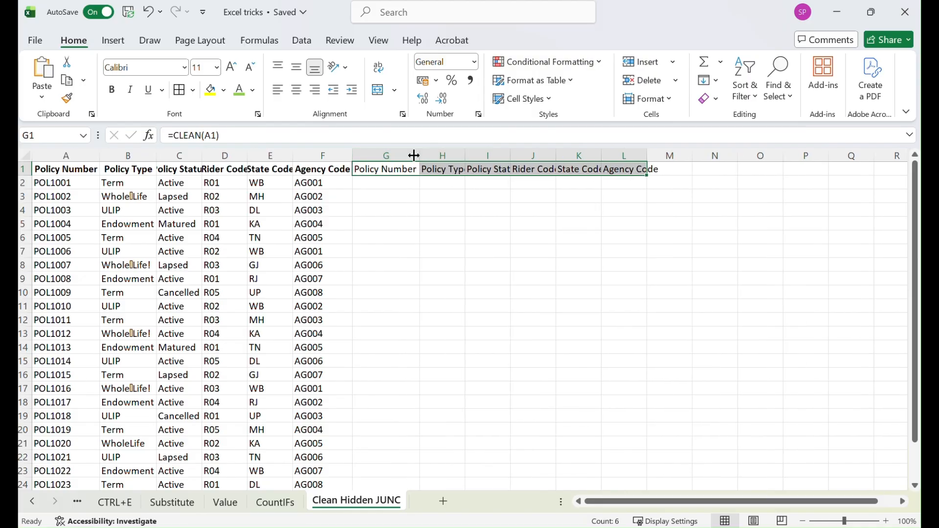
drag(398, 155, 597, 158)
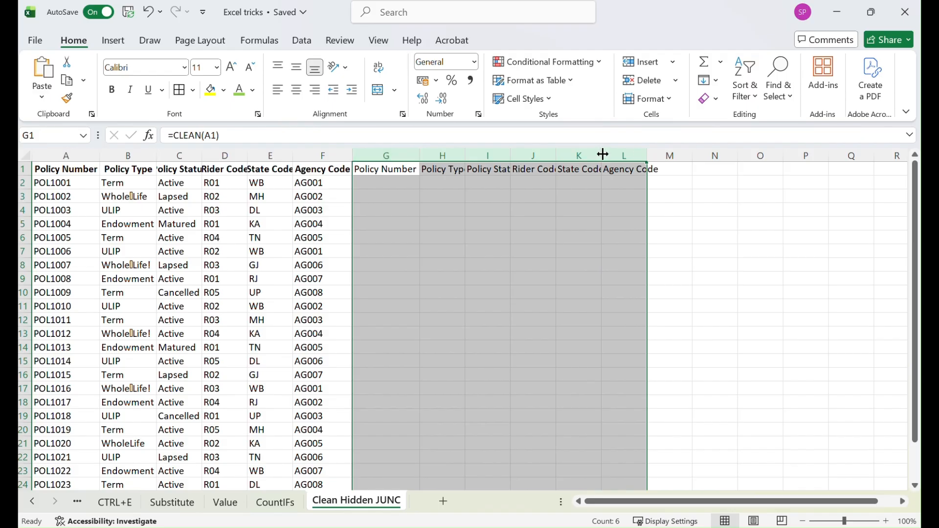
double_click(601, 156)
Fill the CLEAN formulas in G1:L1 down to the end of the data
click(668, 171)
drag(386, 169, 657, 167)
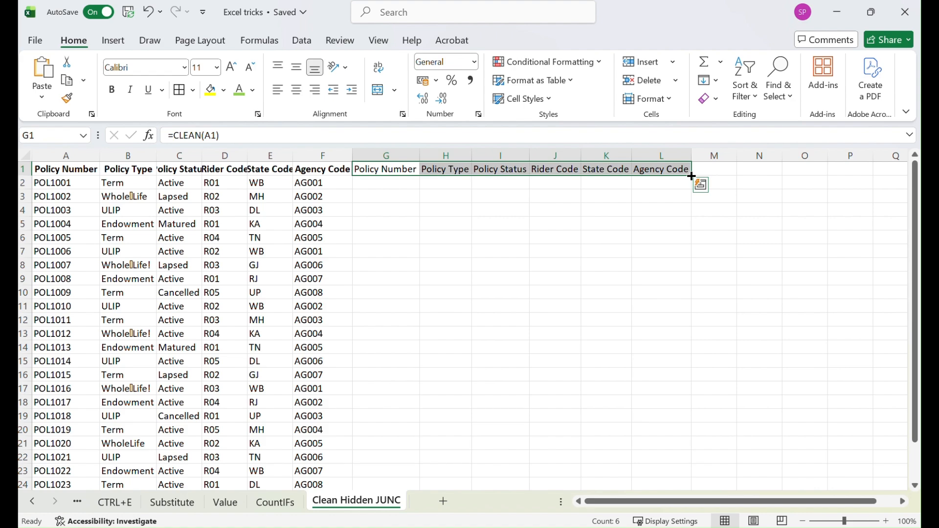
double_click(692, 176)
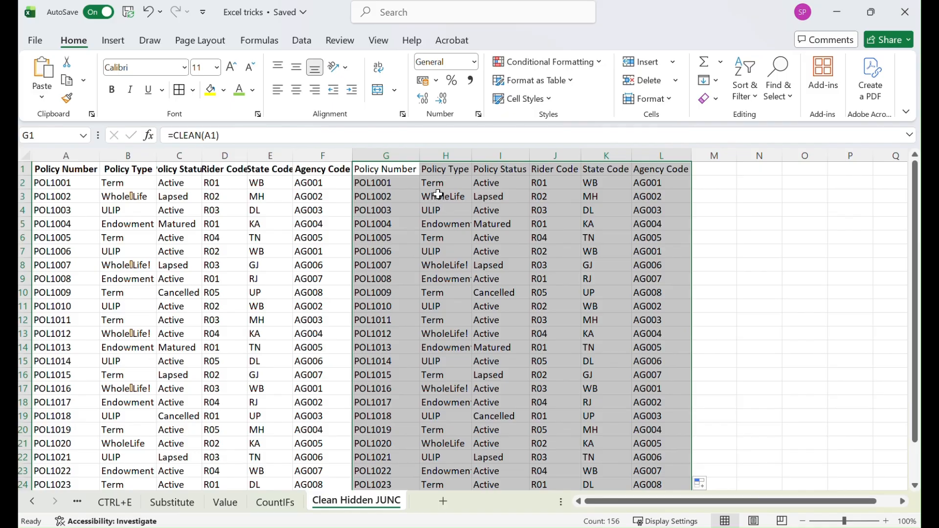
Copy the cleaned block in columns G to L and paste it back as values
key(ctrl+c)
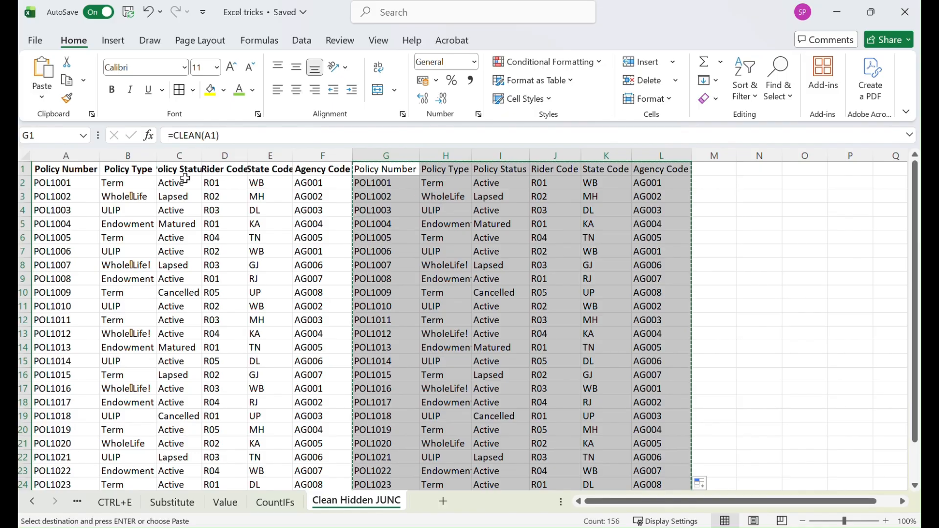
right_click(387, 171)
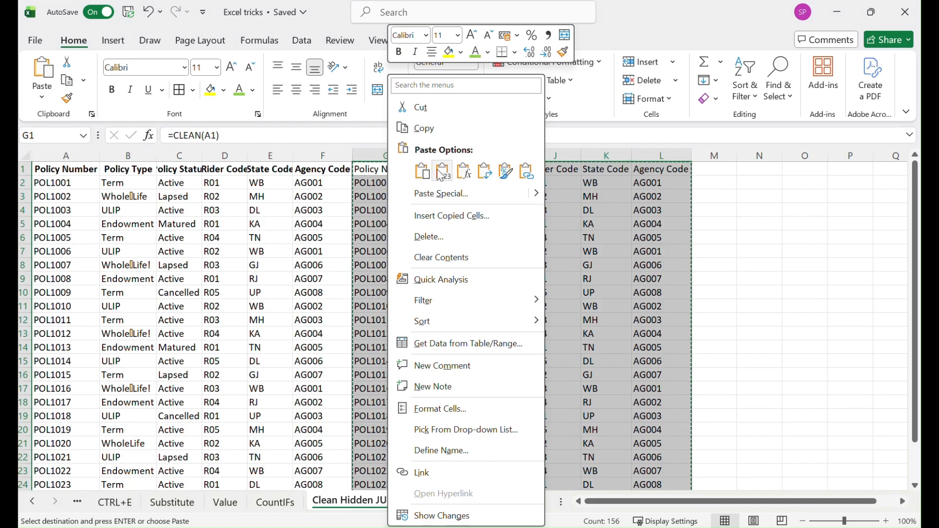
key(Escape)
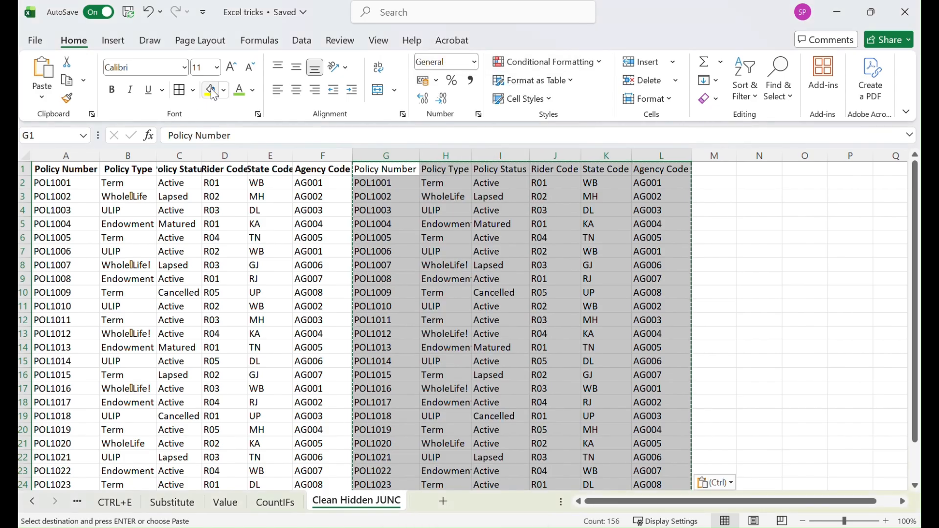
Apply a light theme fill colour to the cleaned block
click(223, 90)
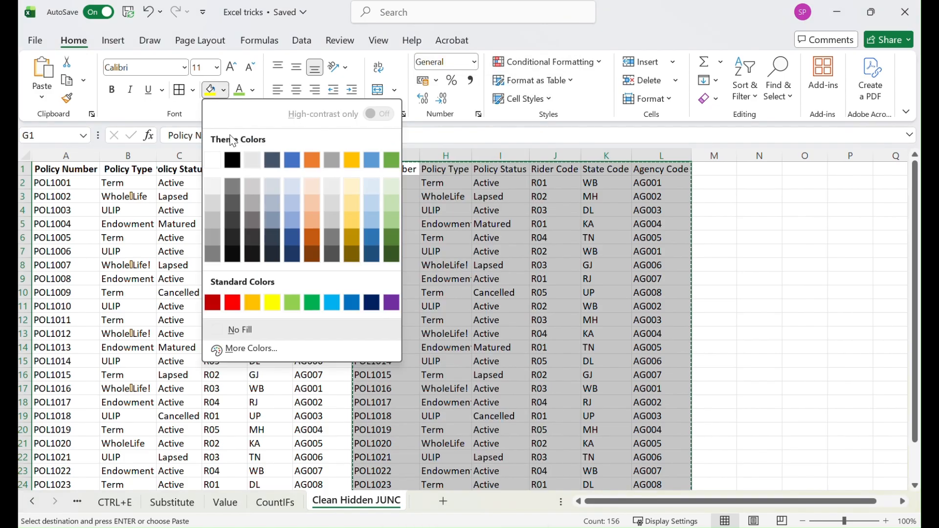
click(212, 189)
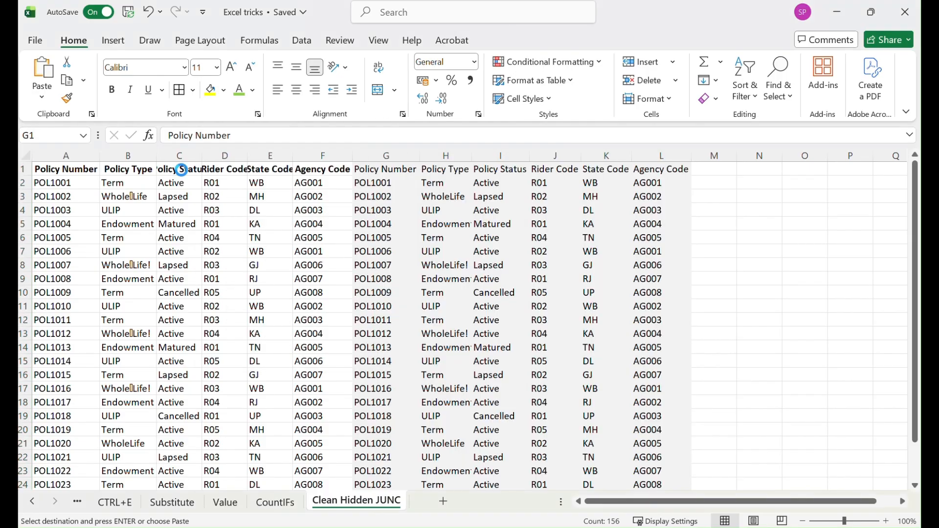
click(748, 209)
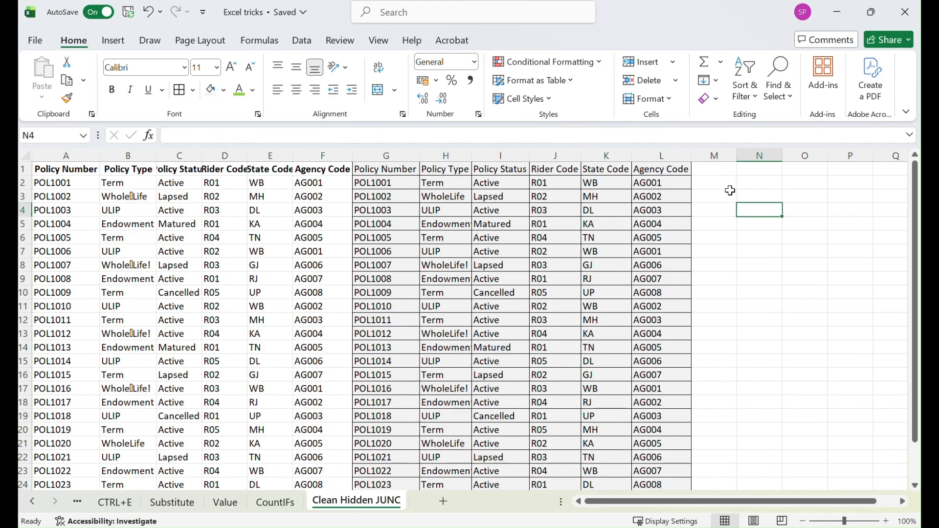
Enter a LEN formula in N3 that counts the characters of the original Policy Type in B3
click(458, 197)
click(126, 196)
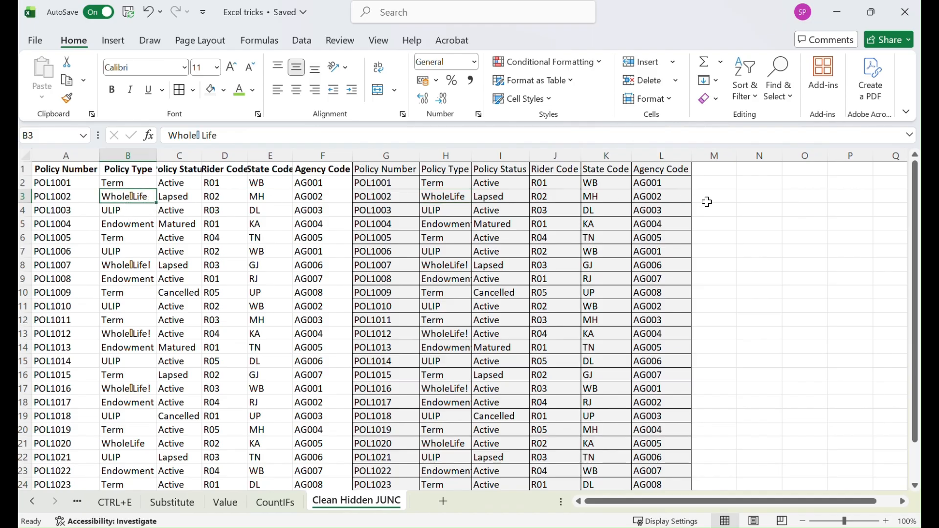
click(721, 193)
click(756, 195)
key(F2)
text(=)
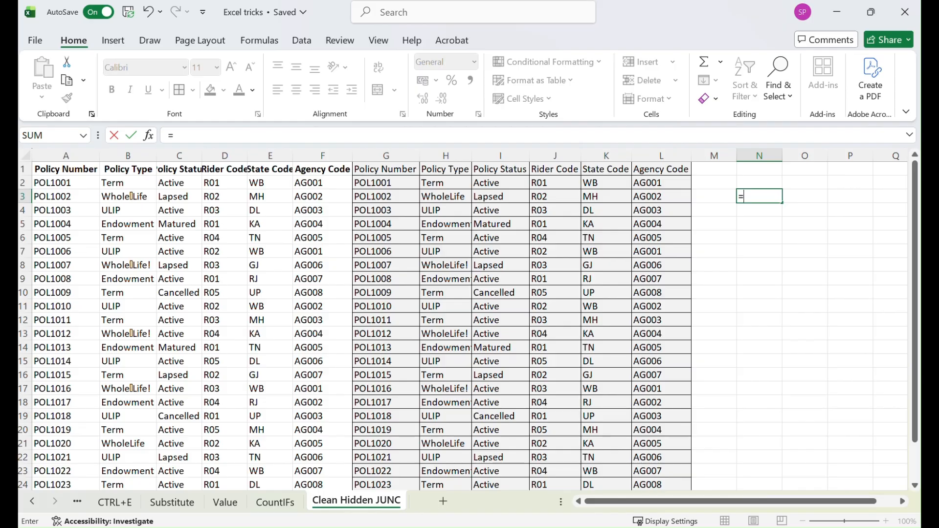
text(len)
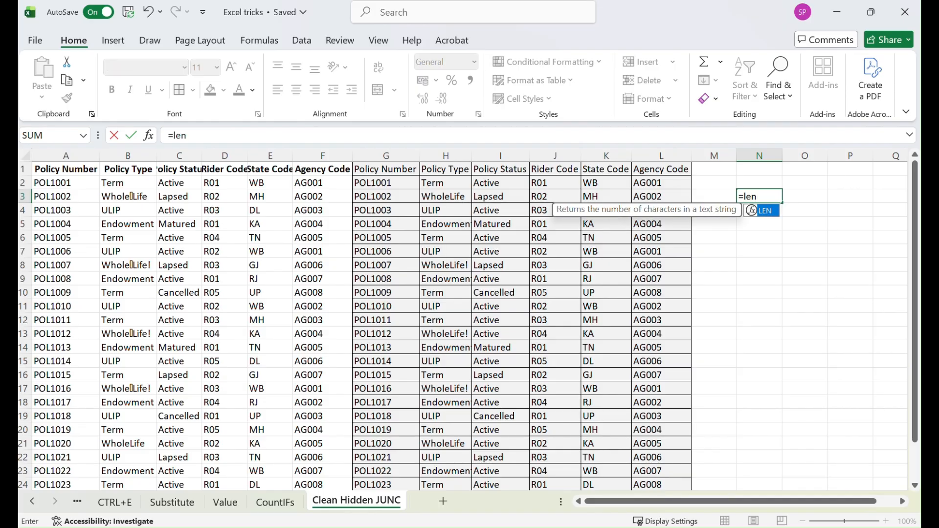
key(Tab)
click(122, 197)
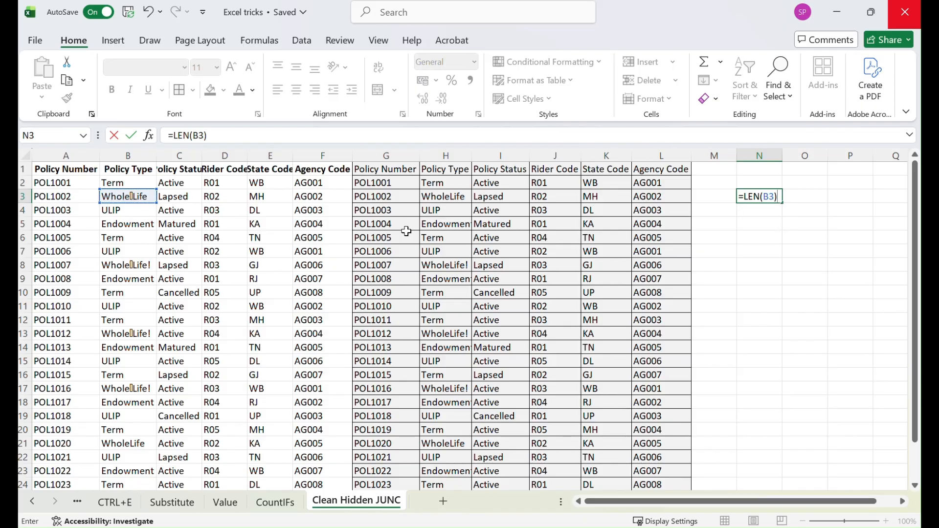
key(Tab)
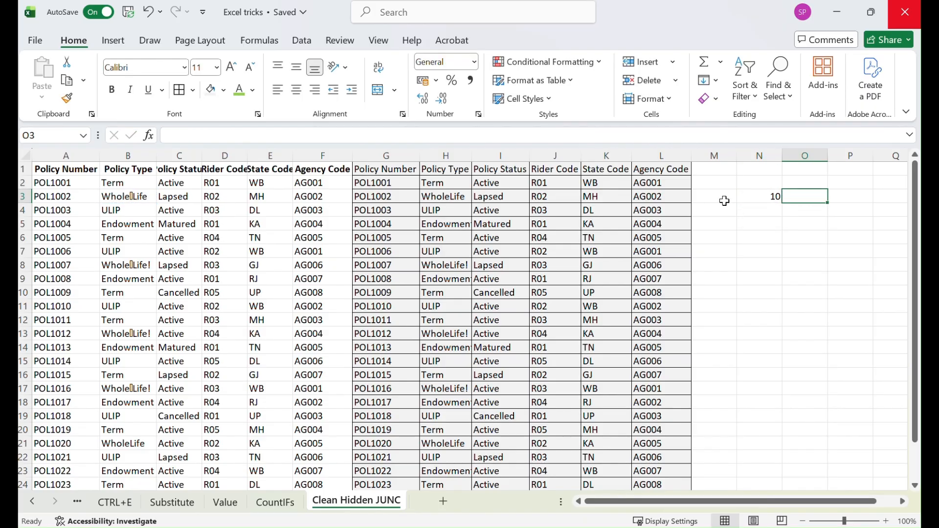
Enter a LEN formula in O3 that counts the characters of the cleaned Policy Type in H3
text(=len)
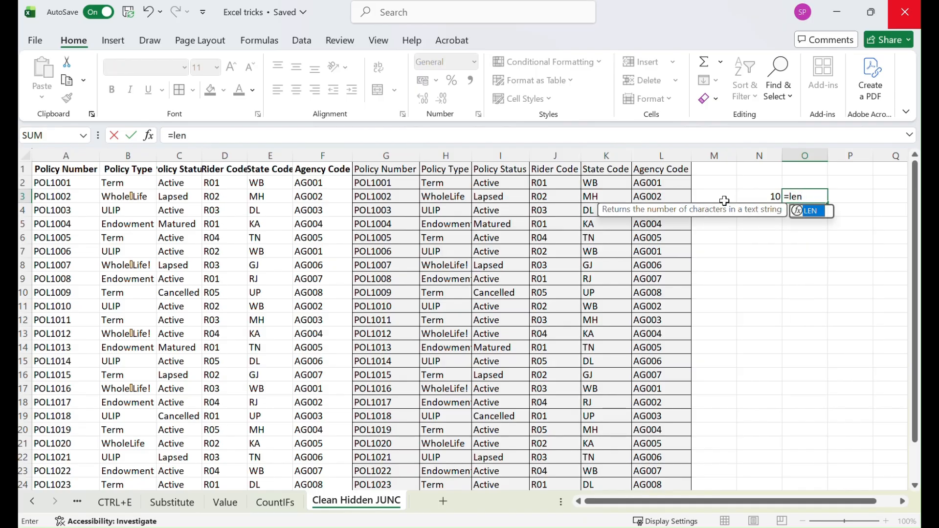
key(Tab)
click(455, 199)
key(Return)
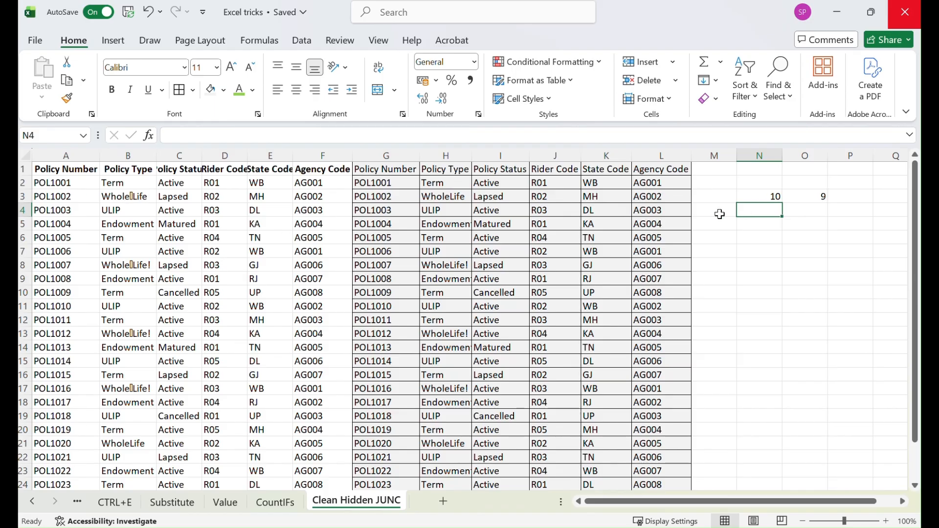
Inspect the WholeLife Policy Type entries in B3, B8, B13 and H8 for leftover junk characters
click(136, 197)
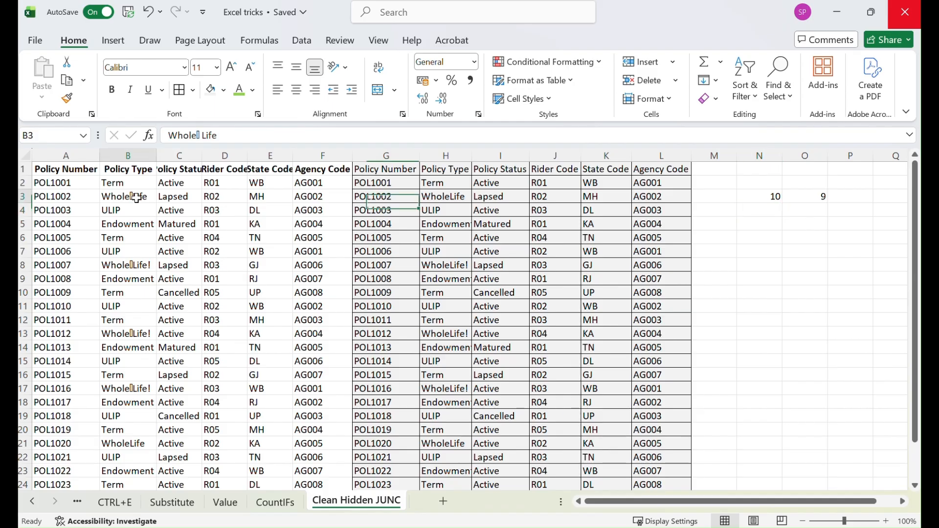
click(237, 135)
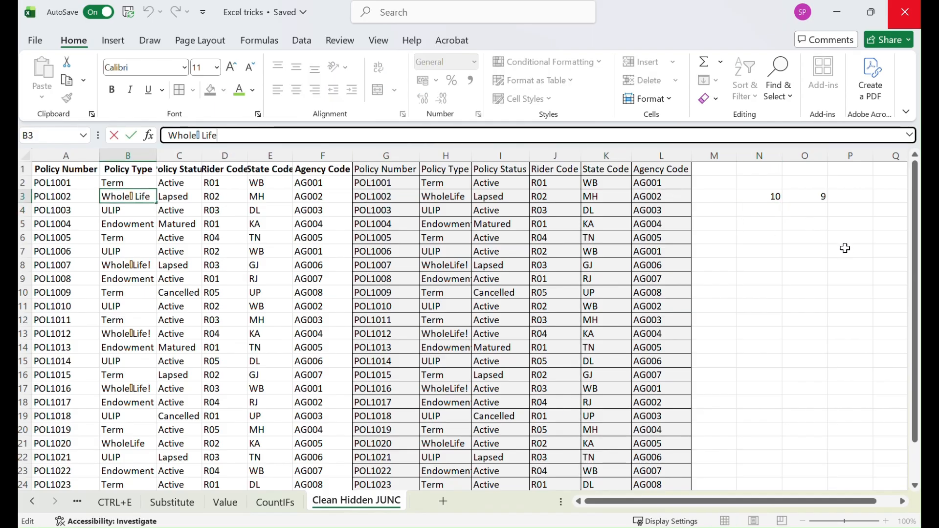
key(Return)
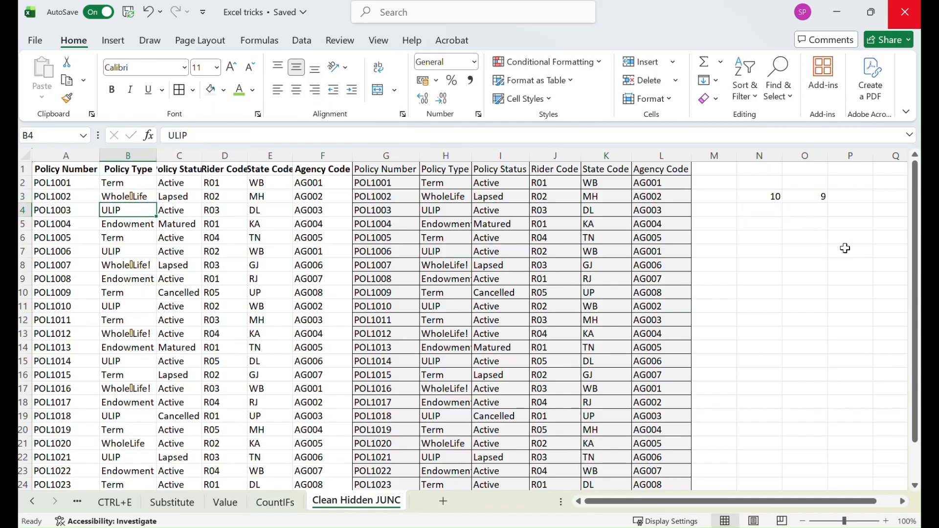
click(135, 266)
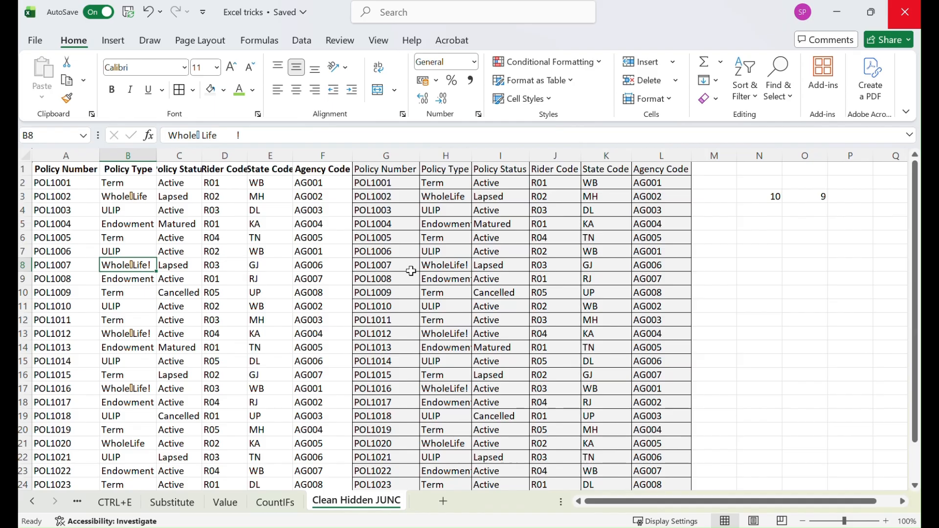
click(135, 338)
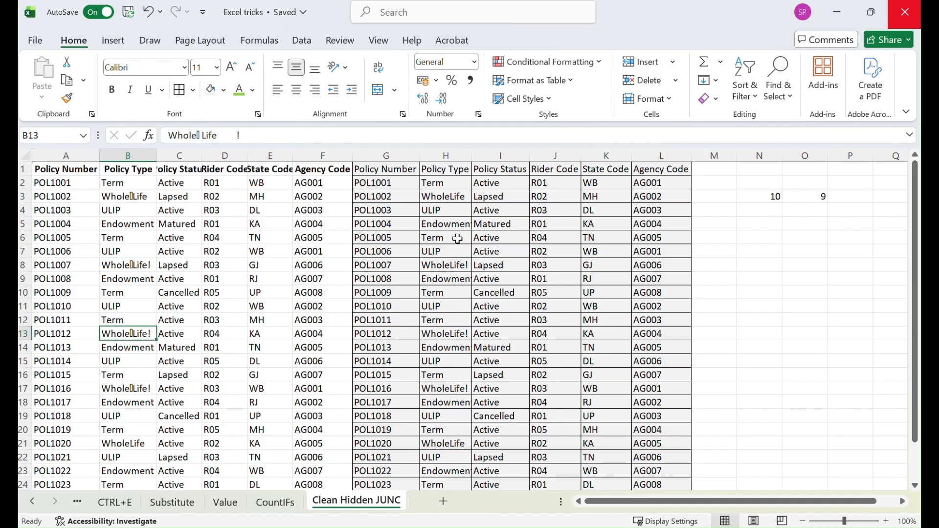
click(447, 265)
click(437, 181)
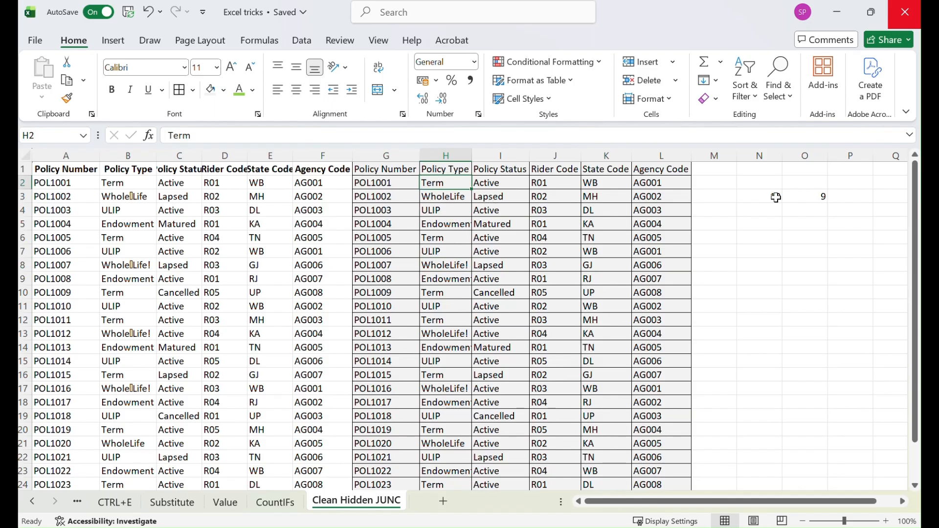
Delete the two LEN test formulas in N3:O3
drag(771, 196, 805, 193)
key(Delete)
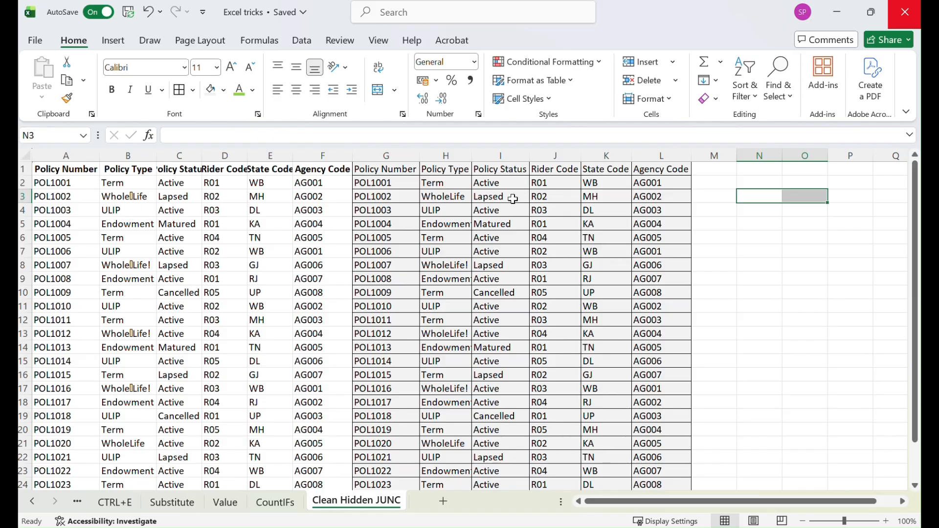
Copy the cleaned block G1:L26 and paste it as values over the original data starting at A1
drag(386, 175, 647, 459)
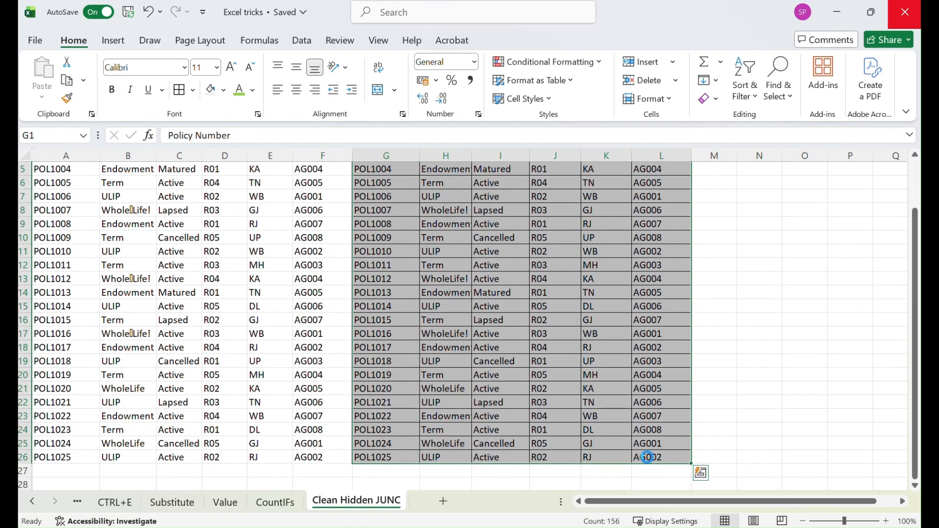
key(ctrl+c)
scroll(647, 458, up, 2)
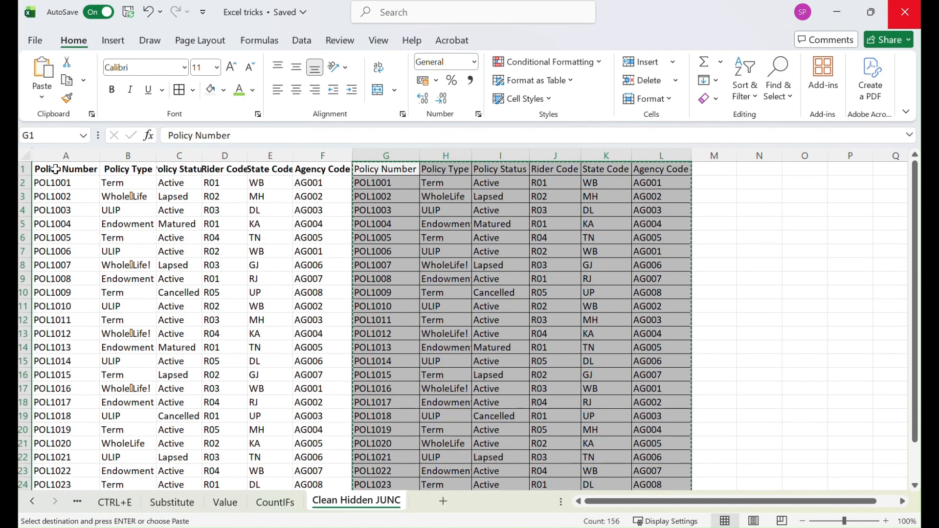
right_click(58, 173)
click(90, 151)
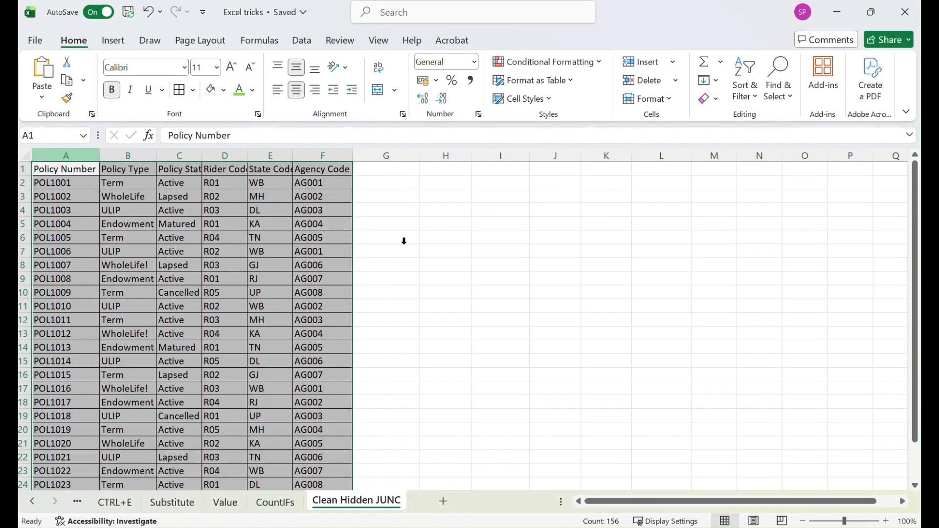
click(451, 239)
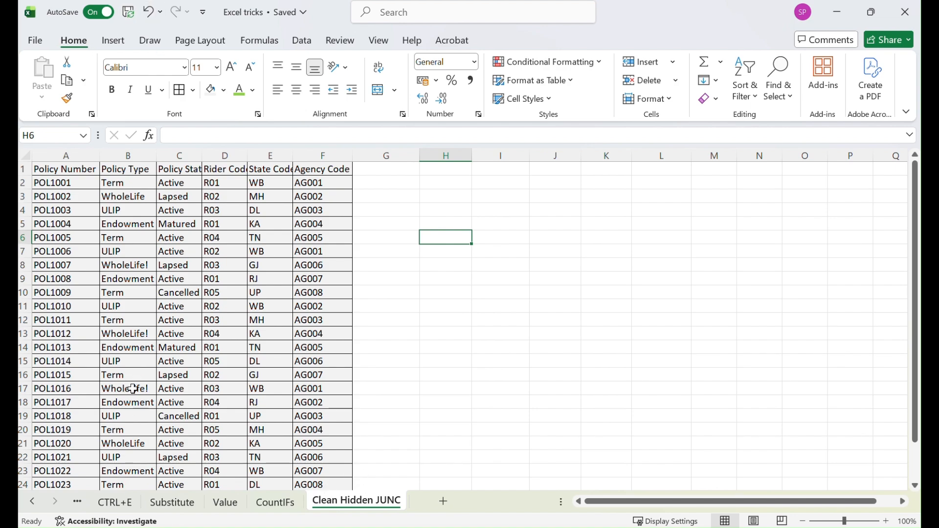
Remove the trailing exclamation mark from the Policy Type entry in B8
double_click(147, 262)
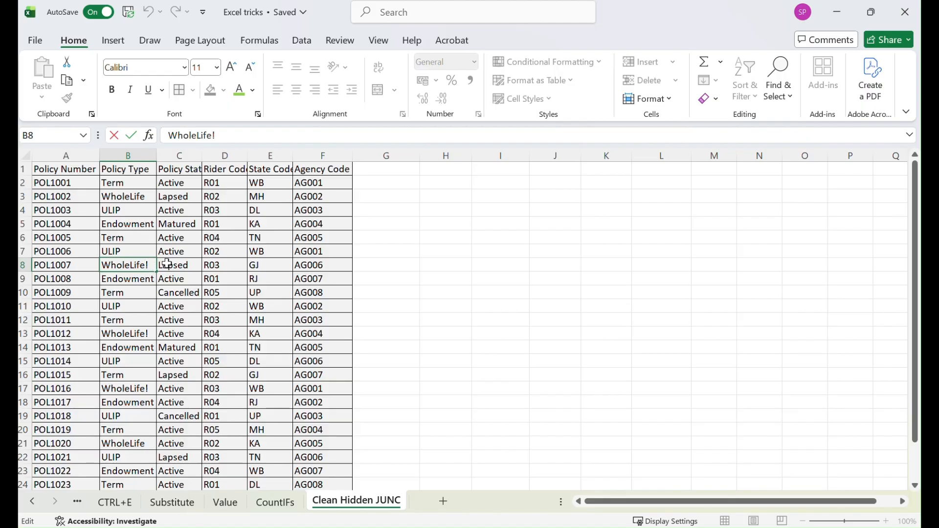
key(BackSpace)
click(458, 226)
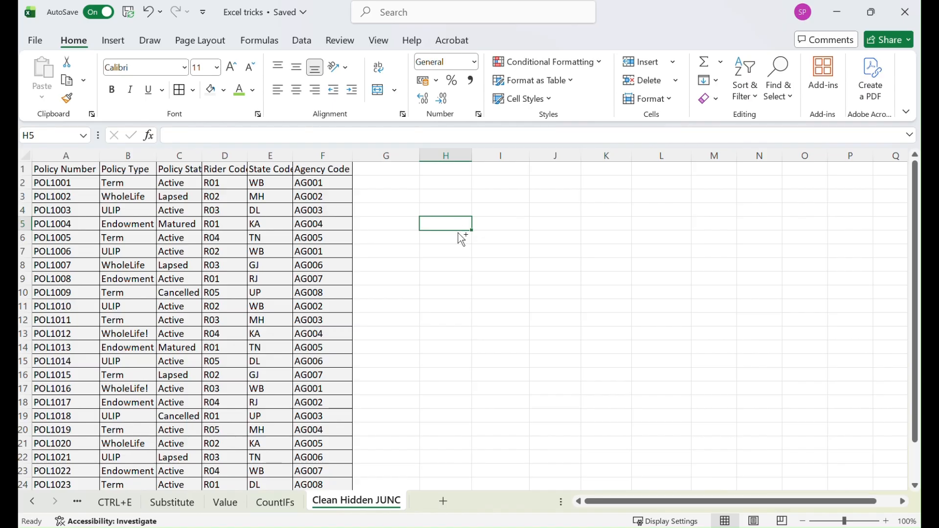
Replace all remaining exclamation marks in the sheet with nothing using Find and Replace
key(ctrl+f)
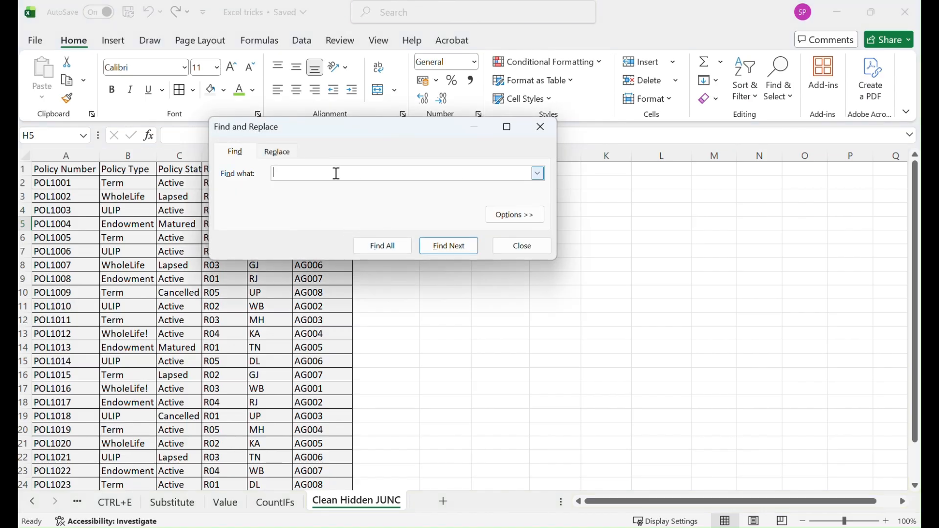
click(278, 153)
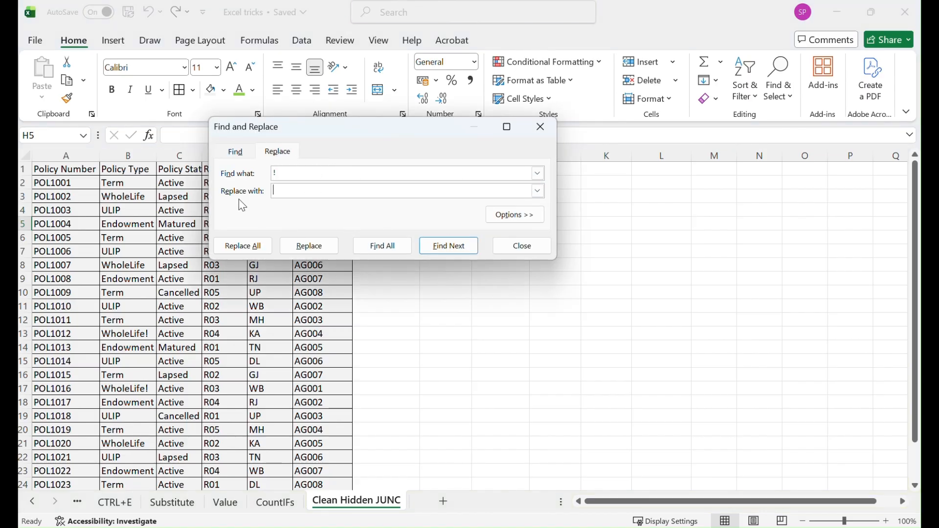
click(252, 247)
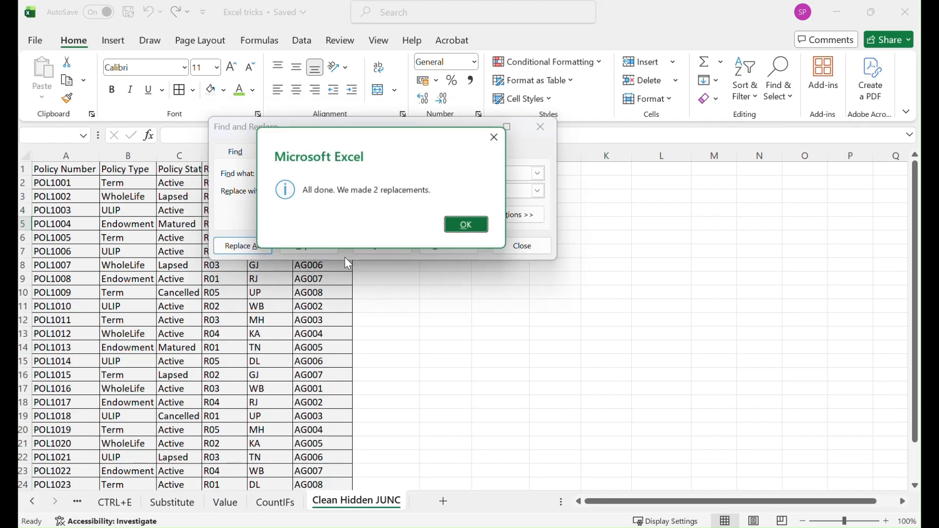
click(471, 228)
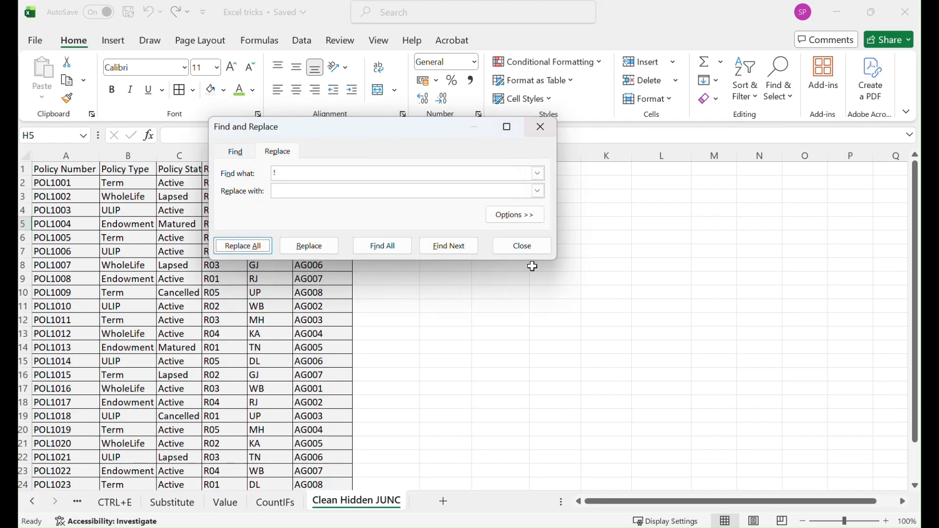
click(527, 245)
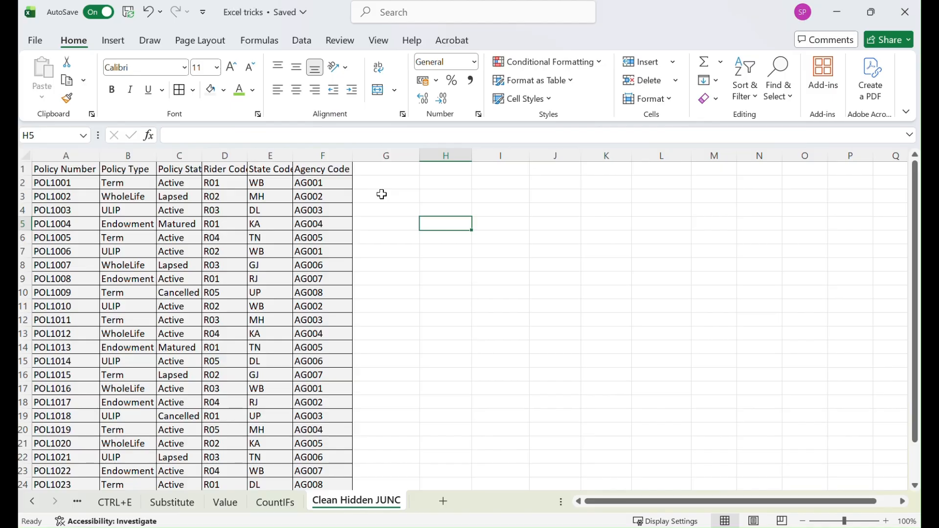
click(39, 504)
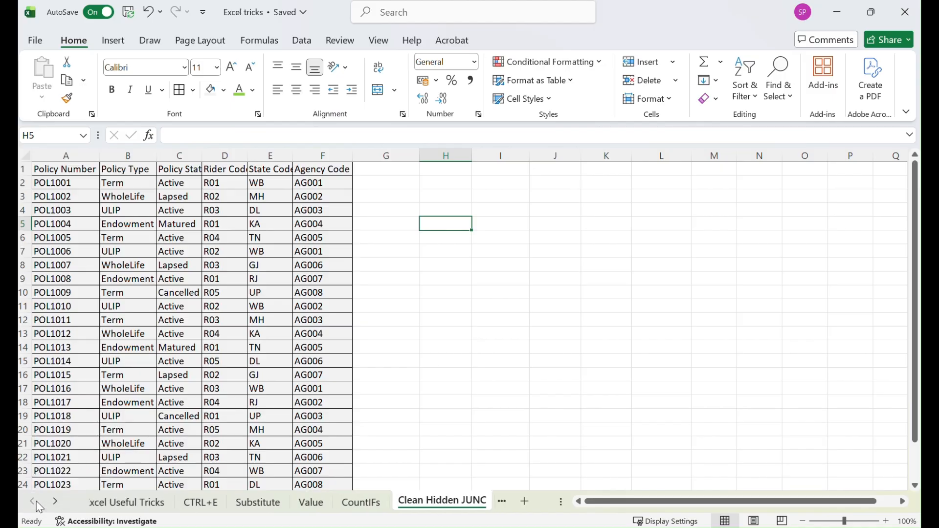